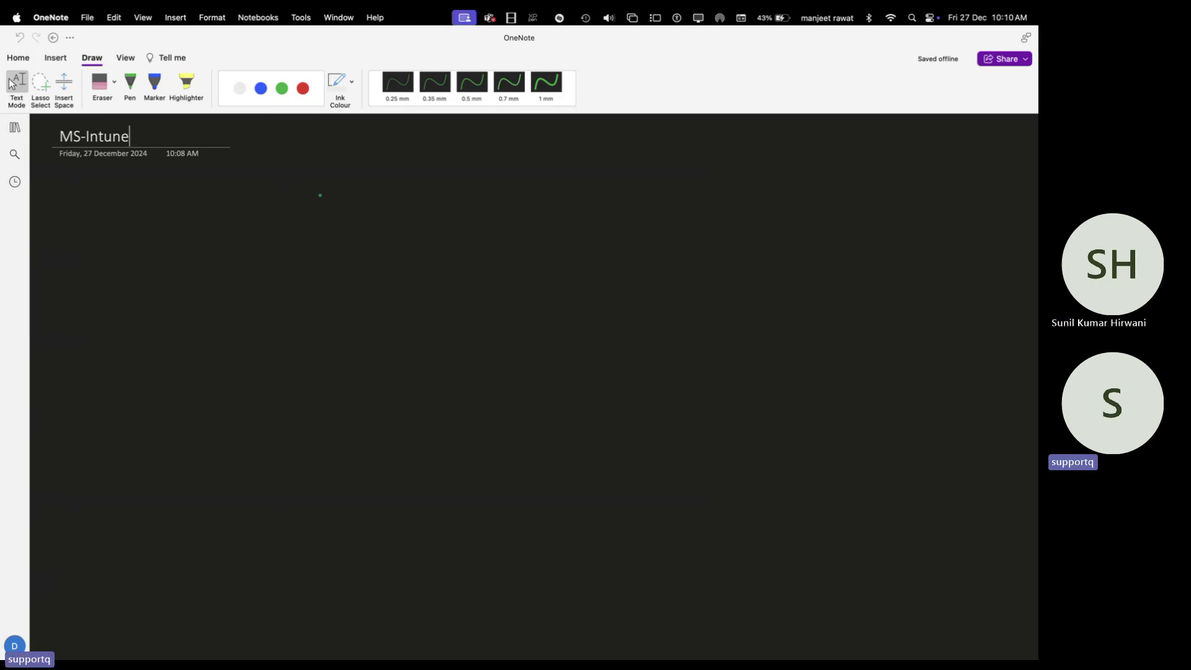
With a green 0.5 mm pen, handwrite circled item 1, "MS-Intune is type of SAAS.", under the MS-Intune page title.
{"action": "left_click", "coordinate": [281, 88]}
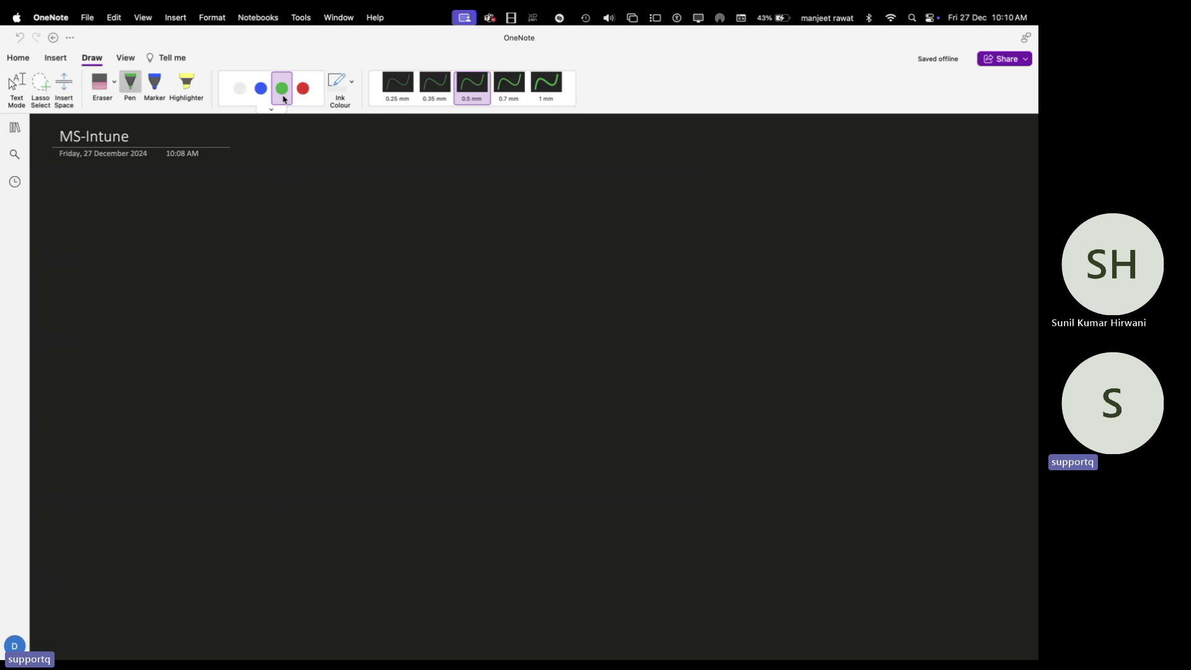
{"action": "left_click", "coordinate": [68, 198]}
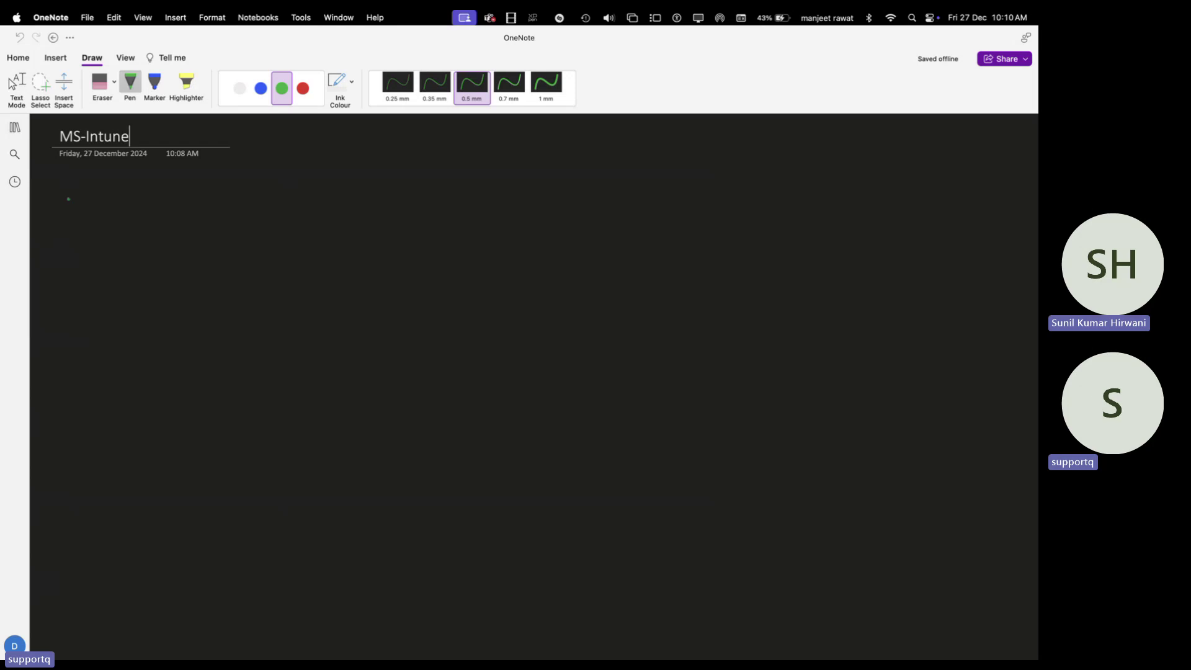
{"action": "left_click", "coordinate": [14, 84]}
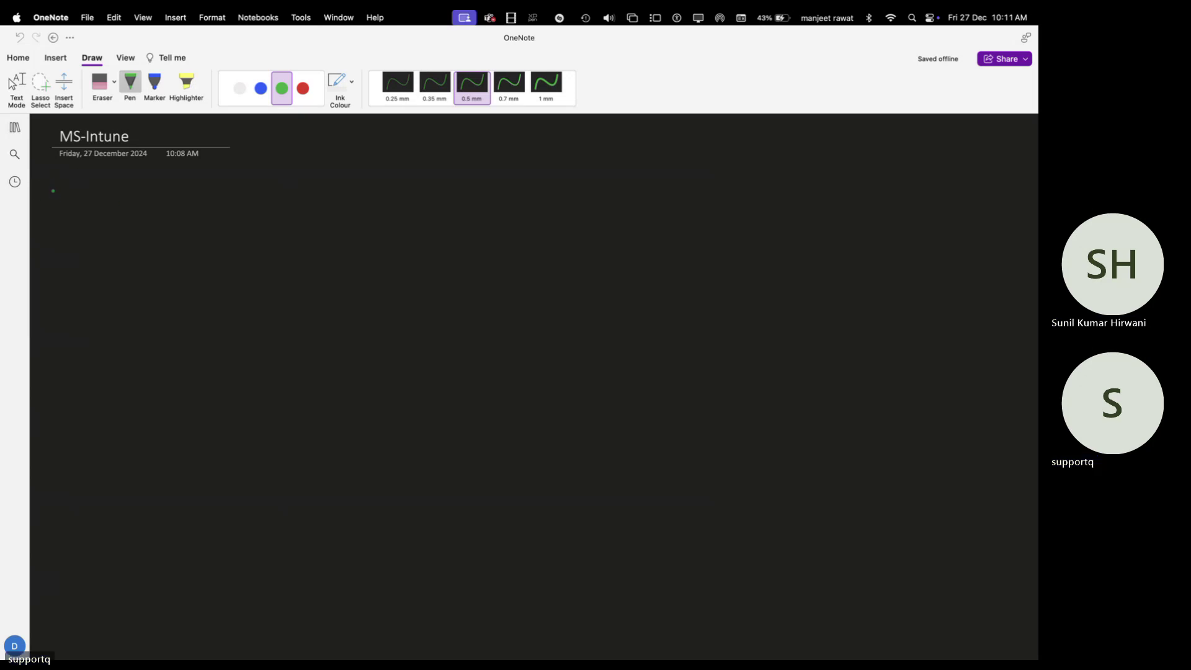
{"action": "mouse_move", "coordinate": [55, 188]}
{"action": "left_mouse_down"}
{"action": "mouse_move", "coordinate": [50, 197]}
{"action": "mouse_move", "coordinate": [127, 192]}
{"action": "left_mouse_up"}
{"action": "mouse_move", "coordinate": [138, 185]}
{"action": "left_mouse_down"}
{"action": "mouse_move", "coordinate": [133, 199]}
{"action": "mouse_move", "coordinate": [148, 185]}
{"action": "left_mouse_up"}
{"action": "left_click_drag", "start_coordinate": [146, 199], "coordinate": [288, 191]}
{"action": "left_click_drag", "start_coordinate": [284, 193], "coordinate": [304, 206]}
{"action": "left_click_drag", "start_coordinate": [302, 196], "coordinate": [370, 203]}
{"action": "left_click_drag", "start_coordinate": [363, 197], "coordinate": [434, 199]}
{"action": "left_click_drag", "start_coordinate": [423, 194], "coordinate": [463, 196]}
{"action": "mouse_move", "coordinate": [476, 188]}
{"action": "left_mouse_down"}
{"action": "mouse_move", "coordinate": [467, 203]}
{"action": "mouse_move", "coordinate": [482, 204]}
{"action": "left_mouse_up"}
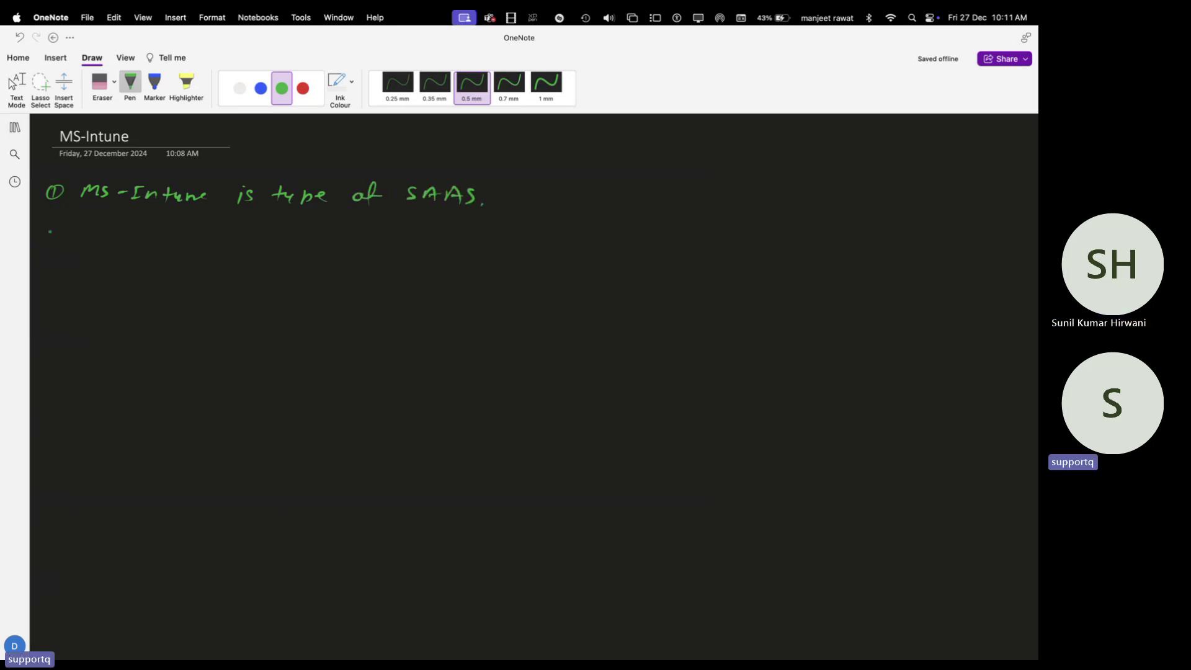
{"action": "mouse_move", "coordinate": [44, 225]}
{"action": "left_mouse_down"}
{"action": "mouse_move", "coordinate": [54, 239]}
{"action": "mouse_move", "coordinate": [50, 220]}
{"action": "left_mouse_up"}
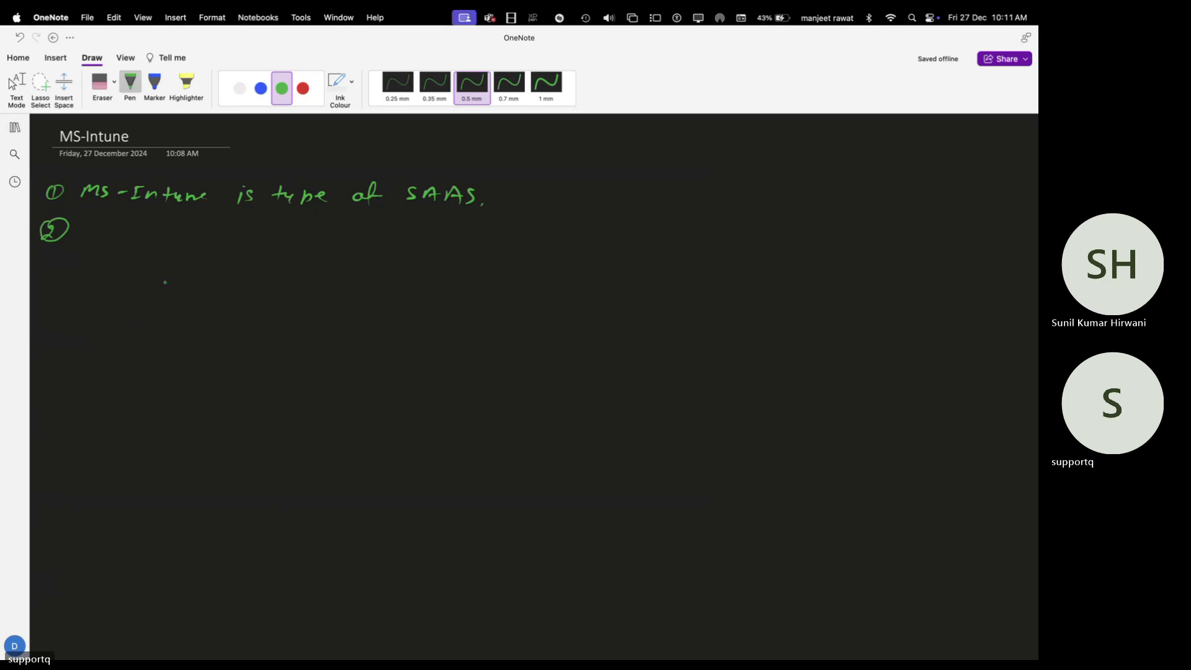
{"action": "left_click_drag", "start_coordinate": [97, 226], "coordinate": [184, 237]}
{"action": "left_click_drag", "start_coordinate": [178, 237], "coordinate": [214, 240]}
{"action": "left_click_drag", "start_coordinate": [209, 231], "coordinate": [243, 237]}
{"action": "left_click_drag", "start_coordinate": [244, 239], "coordinate": [251, 235]}
{"action": "left_click", "coordinate": [270, 235]}
{"action": "left_click_drag", "start_coordinate": [253, 235], "coordinate": [312, 239]}
{"action": "left_click", "coordinate": [303, 227]}
{"action": "left_click_drag", "start_coordinate": [325, 233], "coordinate": [351, 235]}
{"action": "mouse_move", "coordinate": [371, 228]}
{"action": "left_mouse_down"}
{"action": "mouse_move", "coordinate": [362, 239]}
{"action": "mouse_move", "coordinate": [373, 242]}
{"action": "left_mouse_up"}
{"action": "left_click_drag", "start_coordinate": [369, 231], "coordinate": [387, 238]}
{"action": "left_click", "coordinate": [434, 233]}
{"action": "left_click_drag", "start_coordinate": [381, 231], "coordinate": [433, 234]}
{"action": "left_click", "coordinate": [407, 236]}
{"action": "left_click_drag", "start_coordinate": [440, 239], "coordinate": [465, 239]}
{"action": "left_click", "coordinate": [477, 237]}
Handwrite circled item 3, "Free Trial License.", in green below the Intune web address.
{"action": "mouse_move", "coordinate": [48, 269]}
{"action": "left_mouse_down"}
{"action": "mouse_move", "coordinate": [47, 283]}
{"action": "mouse_move", "coordinate": [48, 263]}
{"action": "mouse_move", "coordinate": [100, 280]}
{"action": "mouse_move", "coordinate": [115, 269]}
{"action": "mouse_move", "coordinate": [165, 280]}
{"action": "left_mouse_up"}
{"action": "left_click_drag", "start_coordinate": [160, 269], "coordinate": [186, 269]}
{"action": "mouse_move", "coordinate": [187, 270]}
{"action": "left_mouse_down"}
{"action": "mouse_move", "coordinate": [190, 280]}
{"action": "mouse_move", "coordinate": [254, 278]}
{"action": "left_mouse_up"}
{"action": "left_click_drag", "start_coordinate": [259, 272], "coordinate": [274, 278]}
{"action": "left_click_drag", "start_coordinate": [287, 273], "coordinate": [321, 282]}
{"action": "left_click_drag", "start_coordinate": [334, 273], "coordinate": [349, 277]}
{"action": "left_click", "coordinate": [366, 277]}
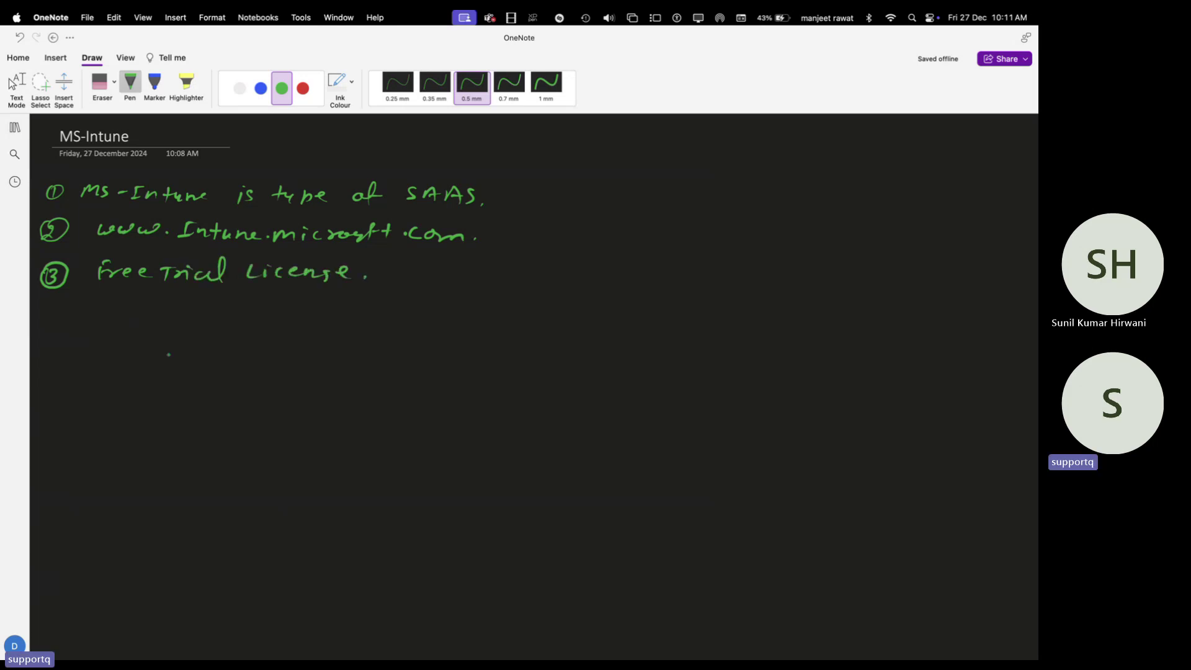
Handwrite circled item 4, "Create user and Groups.", in green below the free trial item.
{"action": "mouse_move", "coordinate": [42, 310]}
{"action": "left_mouse_down"}
{"action": "mouse_move", "coordinate": [54, 325]}
{"action": "mouse_move", "coordinate": [56, 306]}
{"action": "left_mouse_up"}
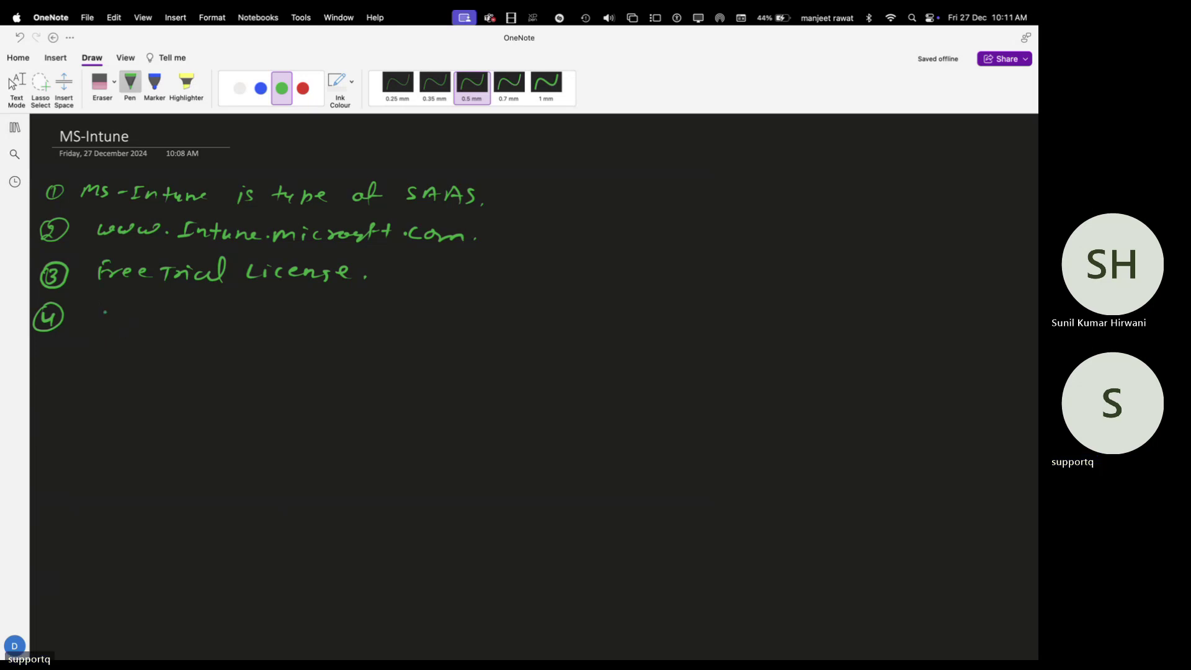
{"action": "left_click_drag", "start_coordinate": [112, 305], "coordinate": [163, 314]}
{"action": "mouse_move", "coordinate": [159, 301]}
{"action": "left_mouse_down"}
{"action": "mouse_move", "coordinate": [164, 316]}
{"action": "mouse_move", "coordinate": [452, 317]}
{"action": "left_mouse_up"}
{"action": "left_click", "coordinate": [243, 313]}
{"action": "left_click", "coordinate": [459, 318]}
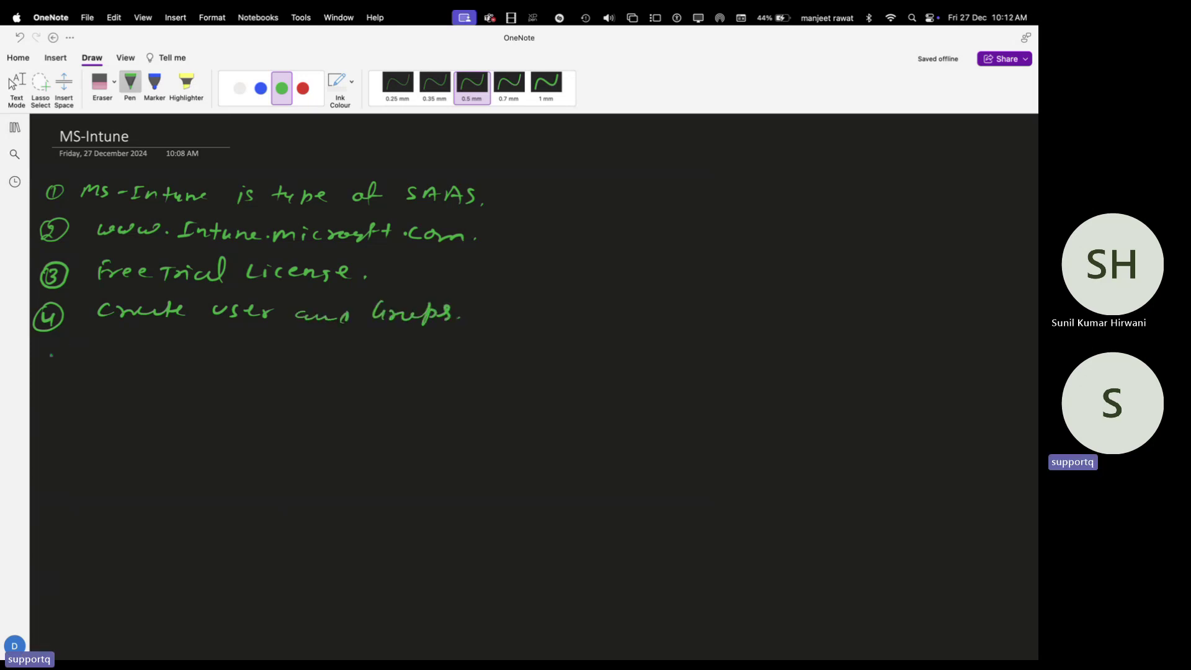
Handwrite circled item 5, "Assign License to user.", in green below item 4.
{"action": "mouse_move", "coordinate": [42, 350]}
{"action": "left_mouse_down"}
{"action": "mouse_move", "coordinate": [38, 363]}
{"action": "mouse_move", "coordinate": [53, 345]}
{"action": "left_mouse_up"}
{"action": "mouse_move", "coordinate": [49, 343]}
{"action": "left_mouse_down"}
{"action": "mouse_move", "coordinate": [34, 360]}
{"action": "mouse_move", "coordinate": [55, 345]}
{"action": "mouse_move", "coordinate": [109, 355]}
{"action": "left_mouse_up"}
{"action": "left_click", "coordinate": [106, 355]}
{"action": "mouse_move", "coordinate": [121, 351]}
{"action": "left_mouse_down"}
{"action": "mouse_move", "coordinate": [114, 364]}
{"action": "mouse_move", "coordinate": [141, 363]}
{"action": "mouse_move", "coordinate": [137, 376]}
{"action": "left_mouse_up"}
{"action": "left_click_drag", "start_coordinate": [160, 357], "coordinate": [362, 373]}
{"action": "left_click", "coordinate": [238, 355]}
{"action": "left_click_drag", "start_coordinate": [347, 366], "coordinate": [440, 372]}
{"action": "mouse_move", "coordinate": [453, 365]}
{"action": "left_mouse_down"}
{"action": "mouse_move", "coordinate": [446, 375]}
{"action": "mouse_move", "coordinate": [494, 368]}
{"action": "left_mouse_up"}
{"action": "left_click", "coordinate": [500, 373]}
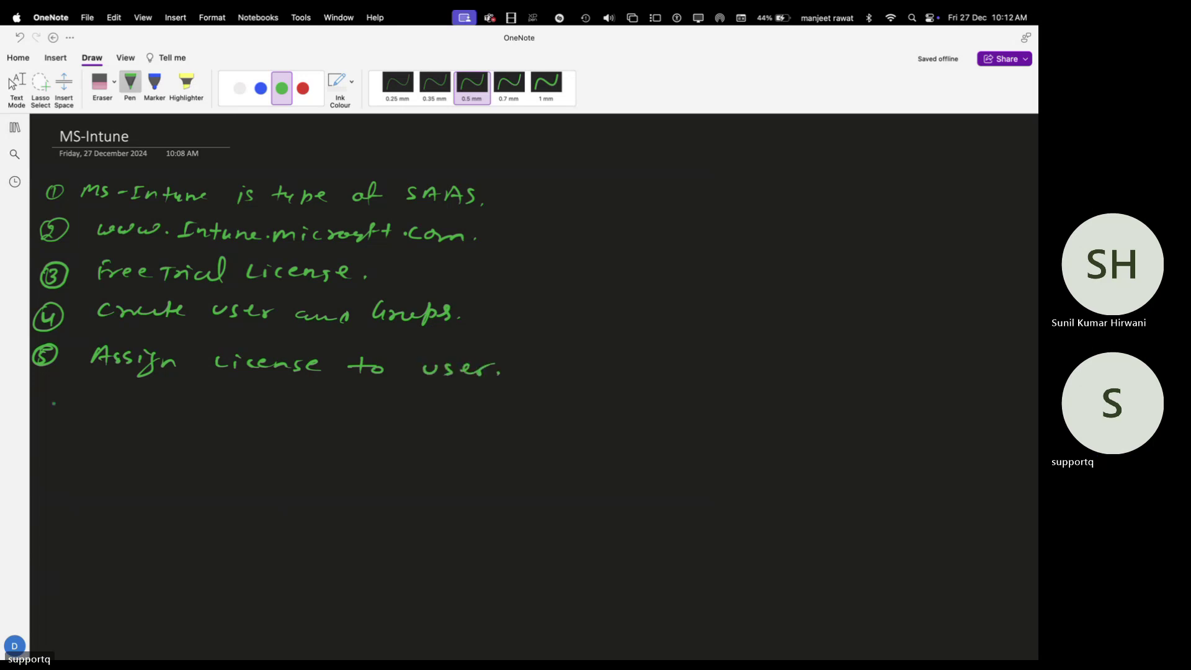
Handwrite circled item 6, "Enroll Devices using MDM + MAM.", in green below the license assignment item.
{"action": "left_click_drag", "start_coordinate": [53, 389], "coordinate": [50, 404]}
{"action": "mouse_move", "coordinate": [49, 388]}
{"action": "left_mouse_down"}
{"action": "mouse_move", "coordinate": [62, 404]}
{"action": "mouse_move", "coordinate": [51, 388]}
{"action": "left_mouse_up"}
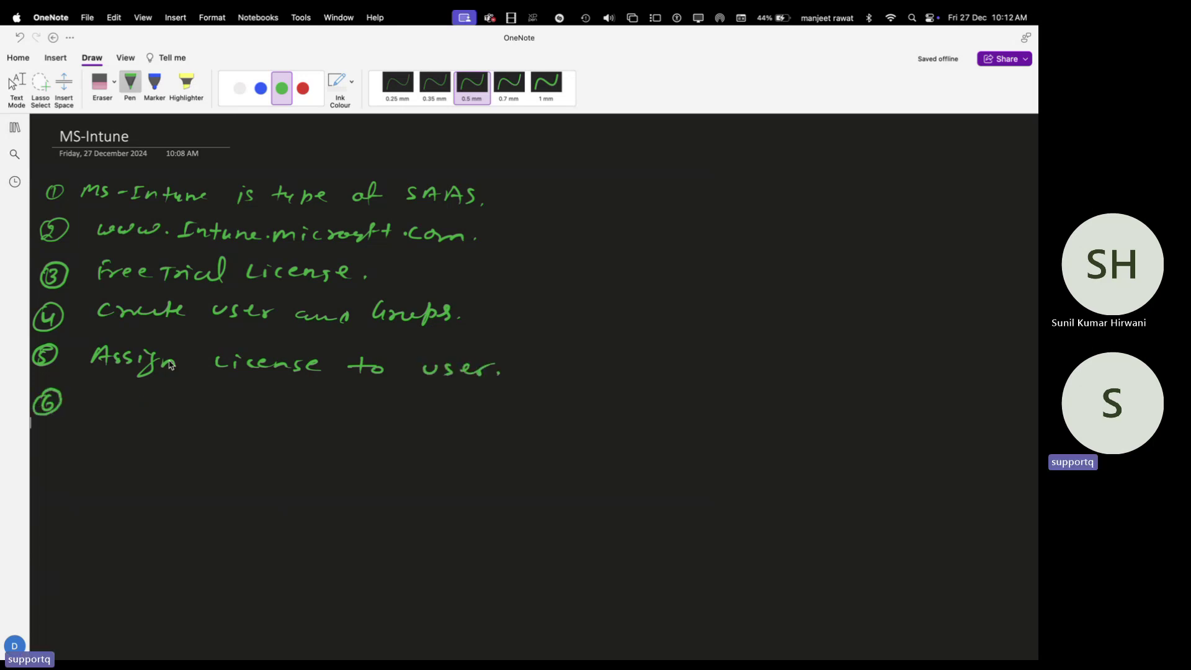
{"action": "left_click", "coordinate": [76, 390]}
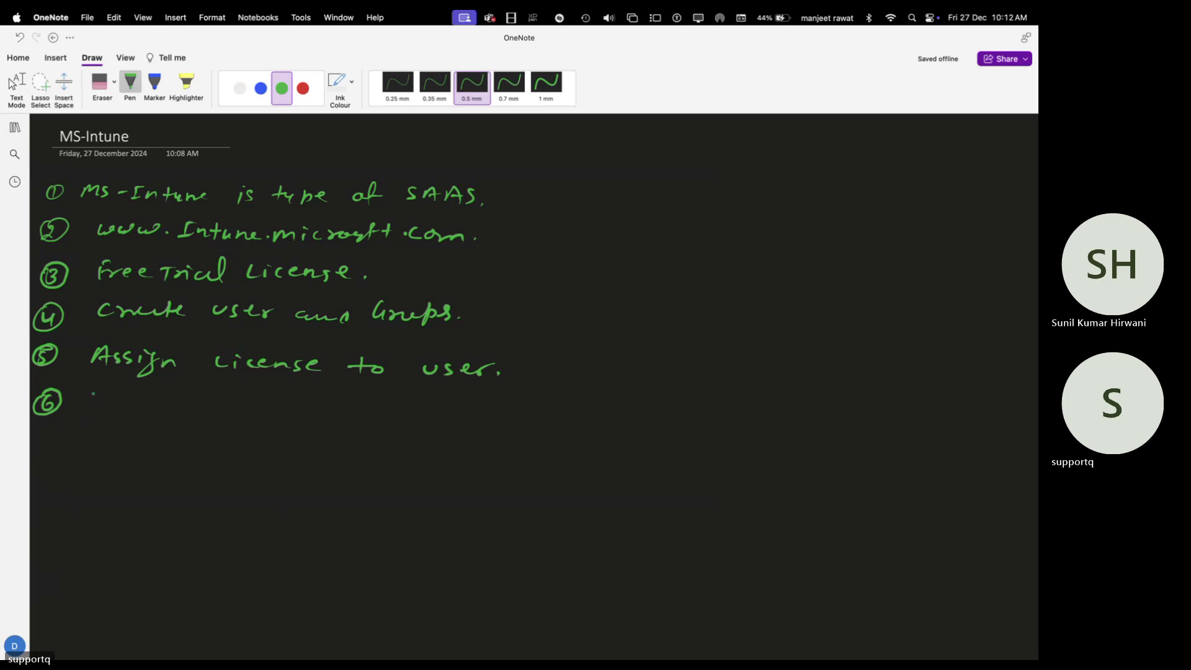
{"action": "mouse_move", "coordinate": [93, 393]}
{"action": "left_mouse_down"}
{"action": "mouse_move", "coordinate": [87, 407]}
{"action": "mouse_move", "coordinate": [170, 395]}
{"action": "mouse_move", "coordinate": [402, 414]}
{"action": "mouse_move", "coordinate": [410, 443]}
{"action": "mouse_move", "coordinate": [472, 411]}
{"action": "mouse_move", "coordinate": [488, 421]}
{"action": "left_mouse_up"}
{"action": "left_click", "coordinate": [461, 410]}
{"action": "mouse_move", "coordinate": [493, 403]}
{"action": "left_mouse_down"}
{"action": "mouse_move", "coordinate": [505, 408]}
{"action": "mouse_move", "coordinate": [496, 421]}
{"action": "left_mouse_up"}
{"action": "mouse_move", "coordinate": [516, 418]}
{"action": "left_mouse_down"}
{"action": "mouse_move", "coordinate": [527, 406]}
{"action": "mouse_move", "coordinate": [575, 411]}
{"action": "left_mouse_up"}
{"action": "left_click", "coordinate": [565, 416]}
{"action": "left_click_drag", "start_coordinate": [565, 404], "coordinate": [563, 420]}
{"action": "left_click", "coordinate": [593, 411]}
{"action": "left_click_drag", "start_coordinate": [594, 414], "coordinate": [666, 415]}
{"action": "left_click", "coordinate": [13, 83]}
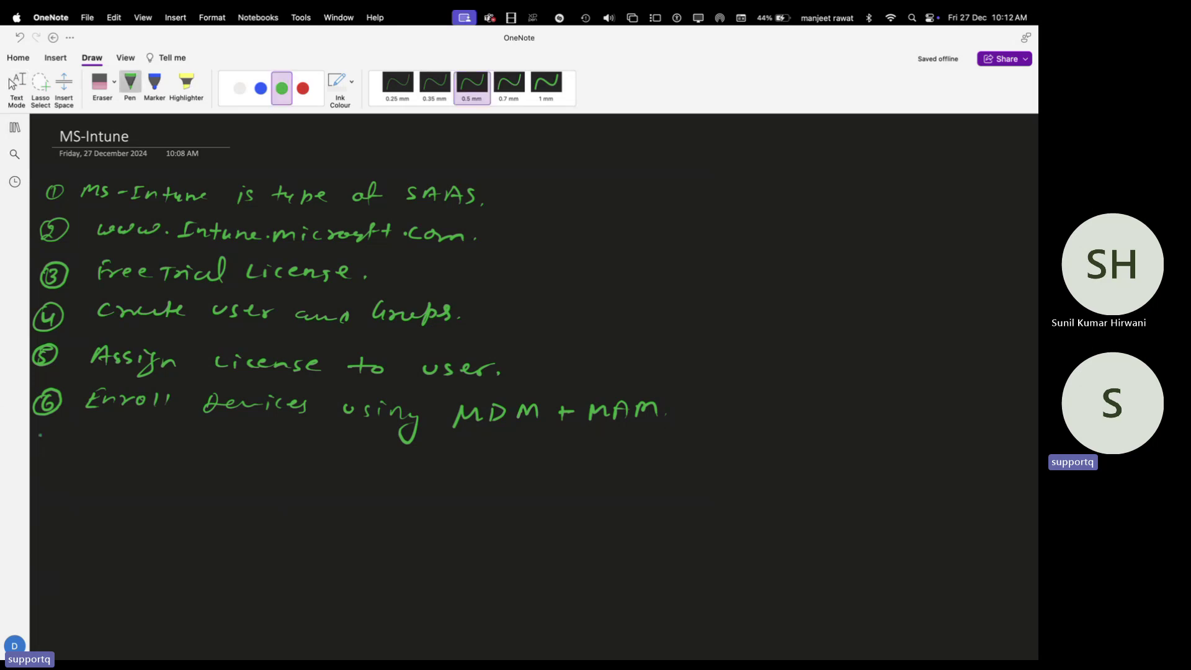
Handwrite circled item 7, "Group Policy, upgrade, update, software Installation.", in green below item 6.
{"action": "mouse_move", "coordinate": [40, 434]}
{"action": "left_mouse_down"}
{"action": "mouse_move", "coordinate": [45, 447]}
{"action": "mouse_move", "coordinate": [197, 438]}
{"action": "mouse_move", "coordinate": [270, 448]}
{"action": "mouse_move", "coordinate": [264, 466]}
{"action": "mouse_move", "coordinate": [389, 460]}
{"action": "mouse_move", "coordinate": [412, 475]}
{"action": "mouse_move", "coordinate": [470, 469]}
{"action": "mouse_move", "coordinate": [476, 449]}
{"action": "mouse_move", "coordinate": [510, 453]}
{"action": "mouse_move", "coordinate": [513, 470]}
{"action": "left_mouse_up"}
{"action": "left_click", "coordinate": [280, 457]}
{"action": "left_click", "coordinate": [437, 456]}
{"action": "left_click", "coordinate": [437, 463]}
{"action": "left_click_drag", "start_coordinate": [504, 462], "coordinate": [518, 460]}
{"action": "left_click_drag", "start_coordinate": [517, 466], "coordinate": [526, 470]}
{"action": "left_click", "coordinate": [530, 471]}
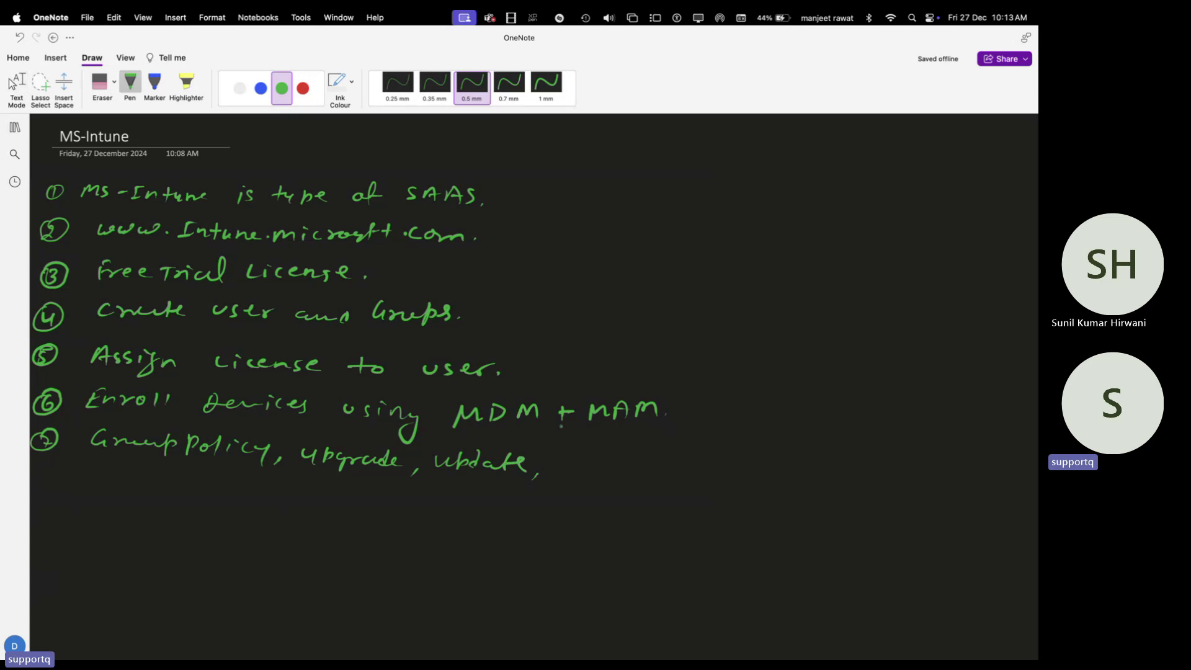
{"action": "mouse_move", "coordinate": [560, 454]}
{"action": "left_mouse_down"}
{"action": "mouse_move", "coordinate": [550, 467]}
{"action": "mouse_move", "coordinate": [682, 459]}
{"action": "left_mouse_up"}
{"action": "mouse_move", "coordinate": [709, 452]}
{"action": "left_mouse_down"}
{"action": "mouse_move", "coordinate": [752, 467]}
{"action": "mouse_move", "coordinate": [793, 447]}
{"action": "mouse_move", "coordinate": [822, 463]}
{"action": "left_mouse_up"}
{"action": "left_click", "coordinate": [813, 464]}
{"action": "mouse_move", "coordinate": [822, 465]}
{"action": "left_mouse_down"}
{"action": "mouse_move", "coordinate": [831, 448]}
{"action": "mouse_move", "coordinate": [876, 461]}
{"action": "left_mouse_up"}
{"action": "left_click", "coordinate": [882, 468]}
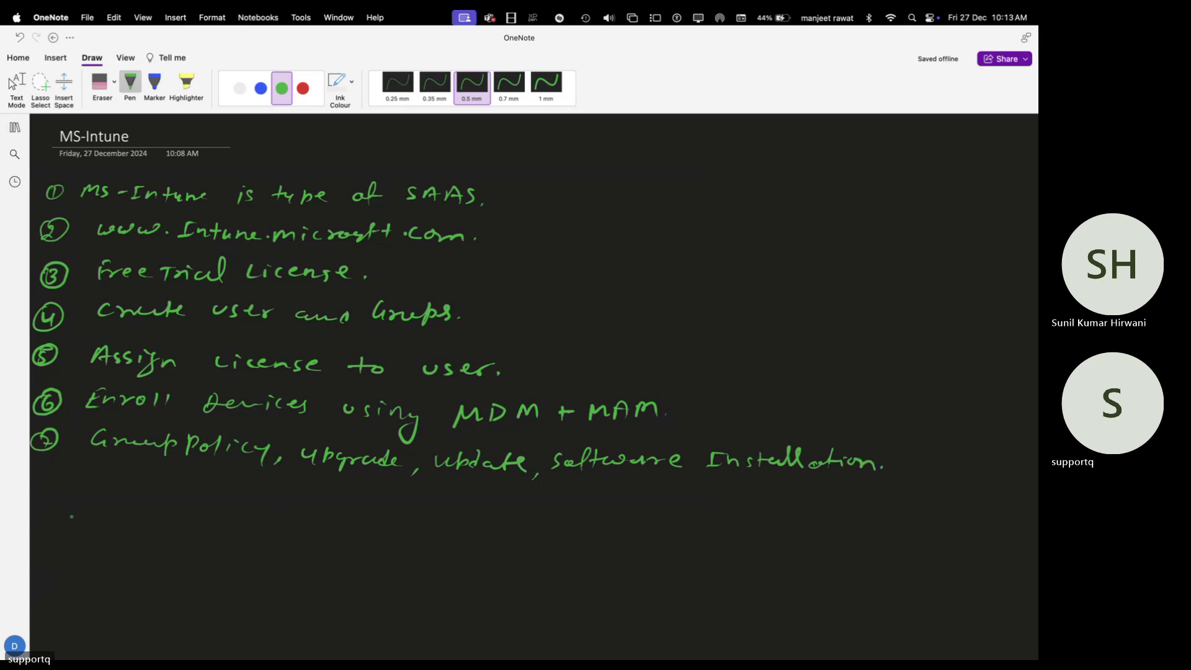
Handwrite circled item 8, "Manage and control Enrolled Devices. Configure Alert.", in green below item 7.
{"action": "mouse_move", "coordinate": [47, 483]}
{"action": "left_mouse_down"}
{"action": "mouse_move", "coordinate": [46, 499]}
{"action": "mouse_move", "coordinate": [38, 490]}
{"action": "left_mouse_up"}
{"action": "left_click", "coordinate": [13, 84]}
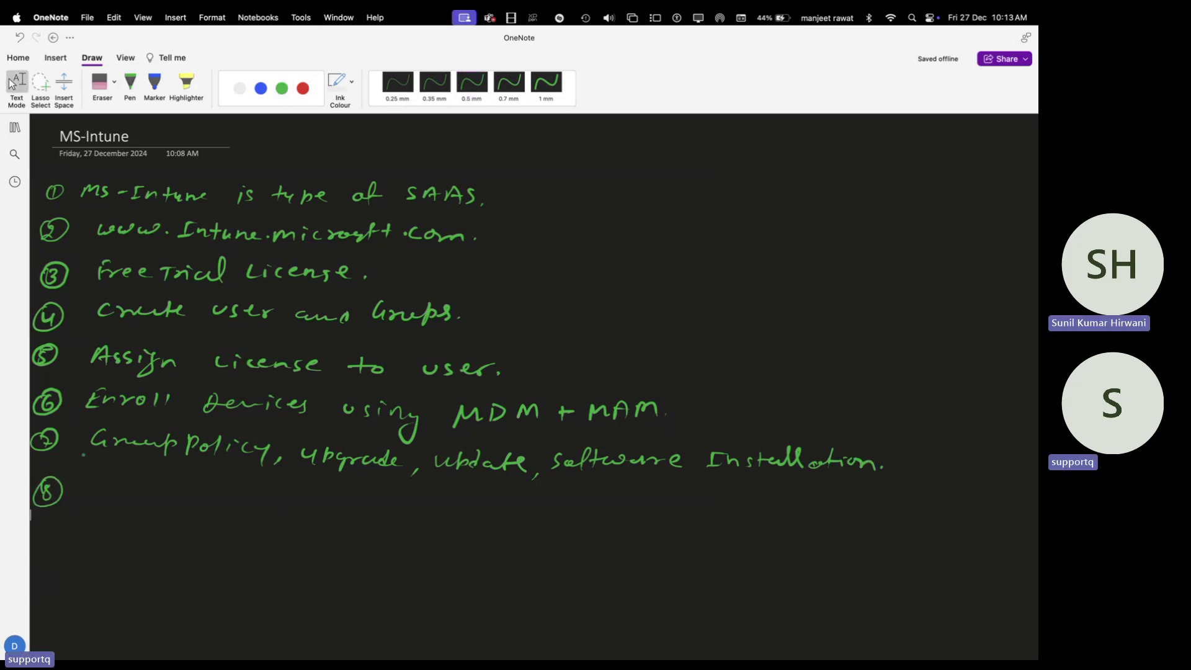
{"action": "left_click", "coordinate": [129, 81]}
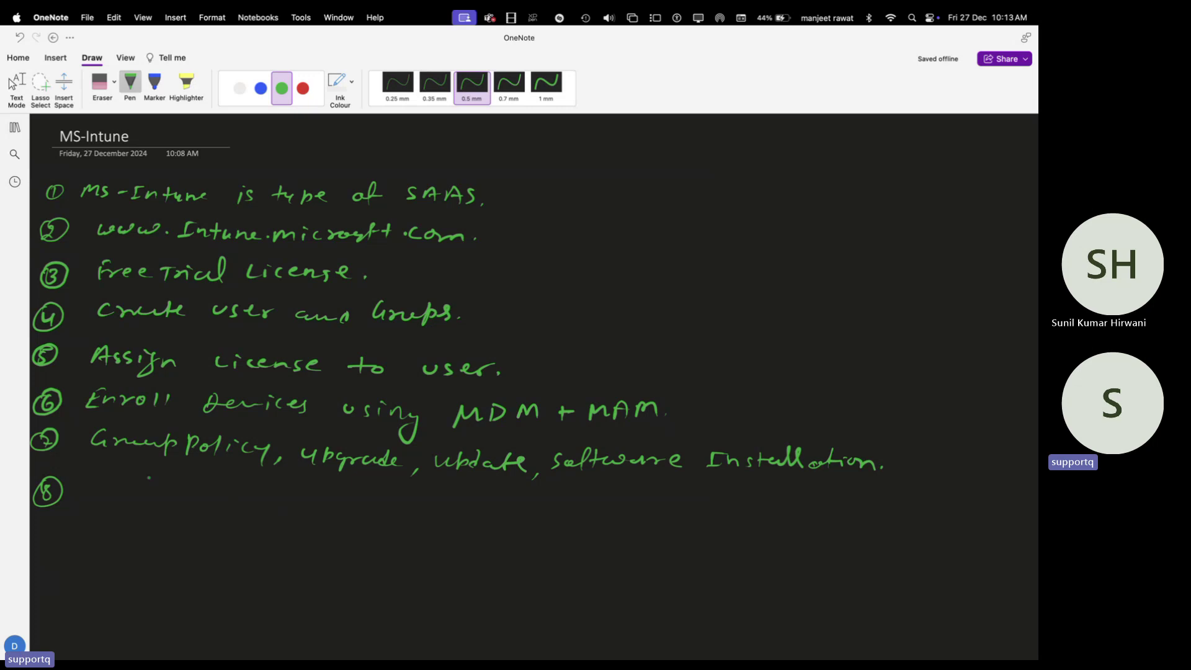
{"action": "mouse_move", "coordinate": [90, 489]}
{"action": "left_mouse_down"}
{"action": "mouse_move", "coordinate": [365, 496]}
{"action": "mouse_move", "coordinate": [366, 512]}
{"action": "mouse_move", "coordinate": [619, 511]}
{"action": "left_mouse_up"}
{"action": "left_click_drag", "start_coordinate": [628, 503], "coordinate": [624, 516]}
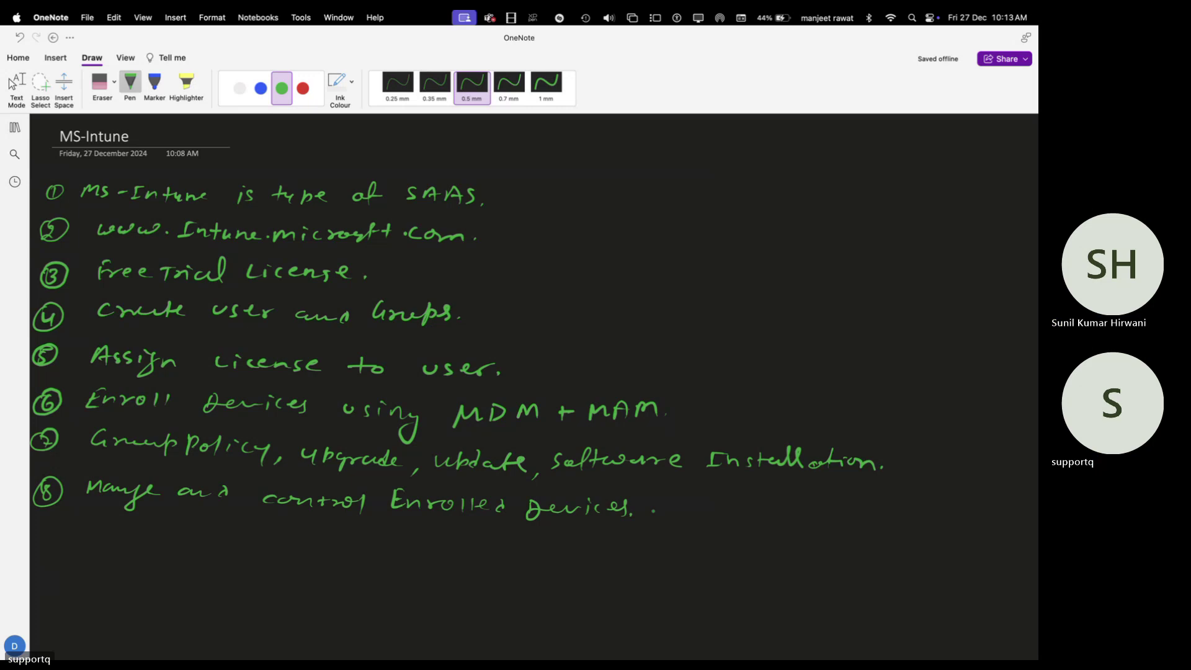
{"action": "mouse_move", "coordinate": [660, 500]}
{"action": "left_mouse_down"}
{"action": "mouse_move", "coordinate": [657, 516]}
{"action": "mouse_move", "coordinate": [695, 521]}
{"action": "left_mouse_up"}
{"action": "mouse_move", "coordinate": [700, 508]}
{"action": "left_mouse_down"}
{"action": "mouse_move", "coordinate": [717, 531]}
{"action": "mouse_move", "coordinate": [746, 516]}
{"action": "mouse_move", "coordinate": [790, 519]}
{"action": "left_mouse_up"}
{"action": "mouse_move", "coordinate": [807, 504]}
{"action": "left_mouse_down"}
{"action": "mouse_move", "coordinate": [820, 516]}
{"action": "mouse_move", "coordinate": [876, 515]}
{"action": "left_mouse_up"}
{"action": "left_click", "coordinate": [889, 506]}
{"action": "key", "text": "Escape"}
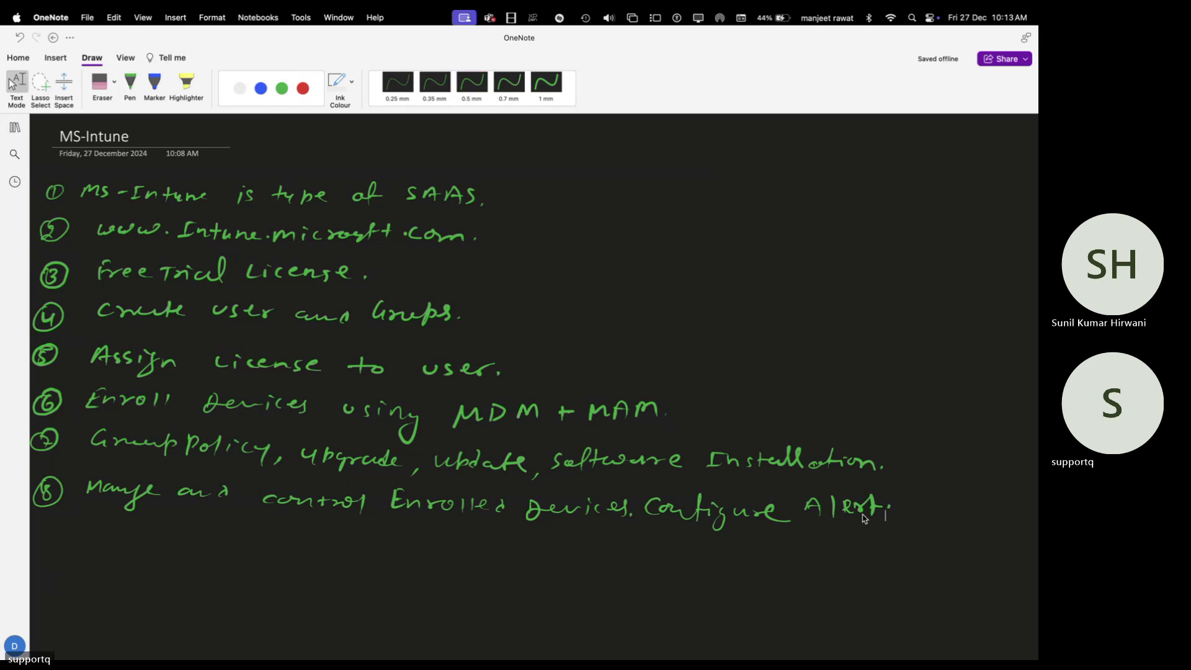
Handwrite circled item 9, "Track or Monitor Enrolled Device.", in green at the end of the list.
{"action": "scroll", "coordinate": [861, 512], "scroll_direction": "down", "scroll_amount": 3}
{"action": "left_click", "coordinate": [130, 86]}
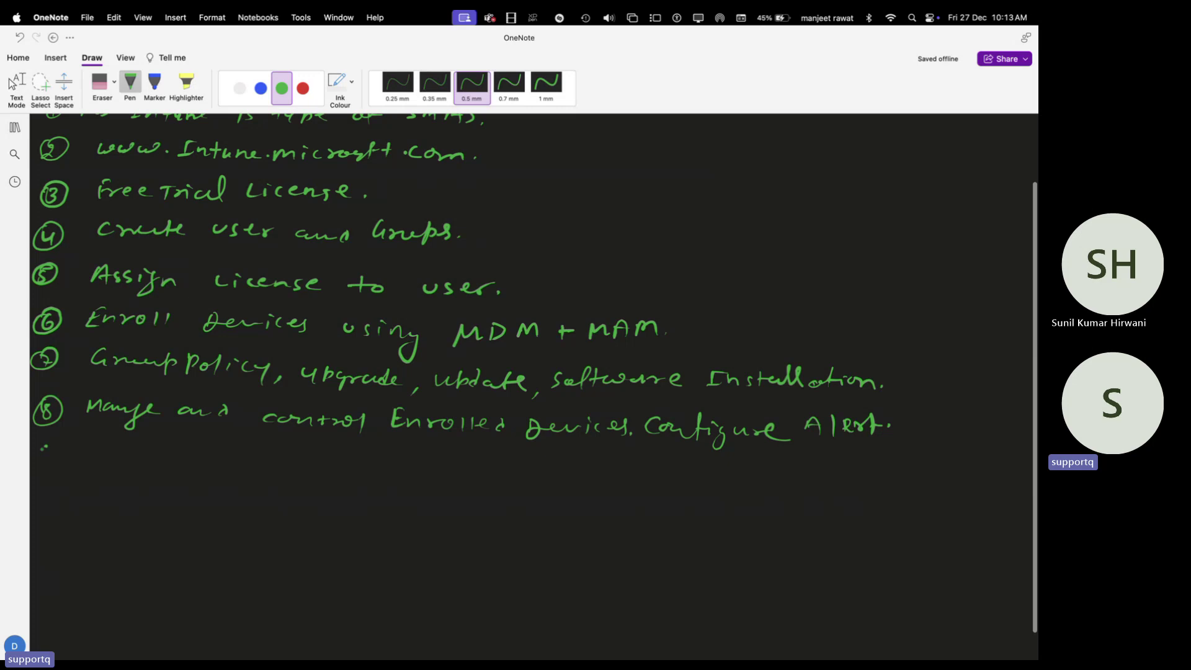
{"action": "mouse_move", "coordinate": [44, 446]}
{"action": "left_mouse_down"}
{"action": "mouse_move", "coordinate": [49, 463]}
{"action": "mouse_move", "coordinate": [149, 453]}
{"action": "mouse_move", "coordinate": [425, 474]}
{"action": "mouse_move", "coordinate": [495, 469]}
{"action": "mouse_move", "coordinate": [510, 454]}
{"action": "mouse_move", "coordinate": [545, 478]}
{"action": "mouse_move", "coordinate": [603, 471]}
{"action": "left_mouse_up"}
{"action": "left_click_drag", "start_coordinate": [617, 464], "coordinate": [621, 473]}
{"action": "left_click", "coordinate": [630, 474]}
{"action": "key", "text": "Escape"}
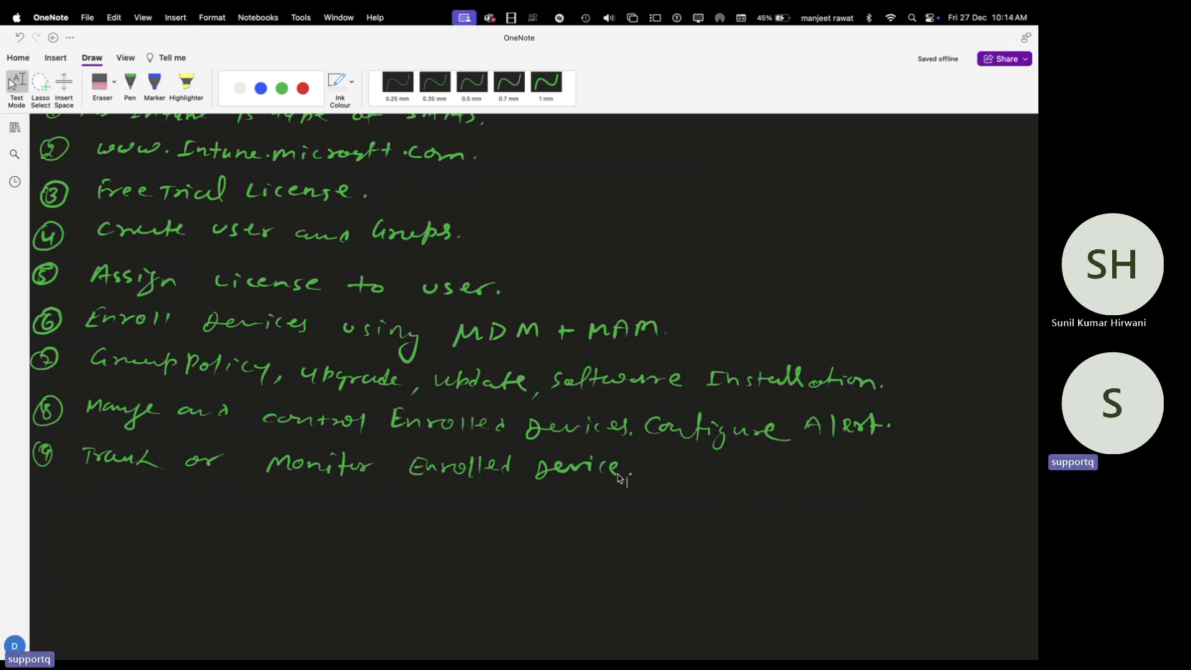
Handwrite the heading "Pre-Requisite" in red in the empty area beside the top of the green list.
{"action": "scroll", "coordinate": [617, 475], "scroll_direction": "up", "scroll_amount": 3}
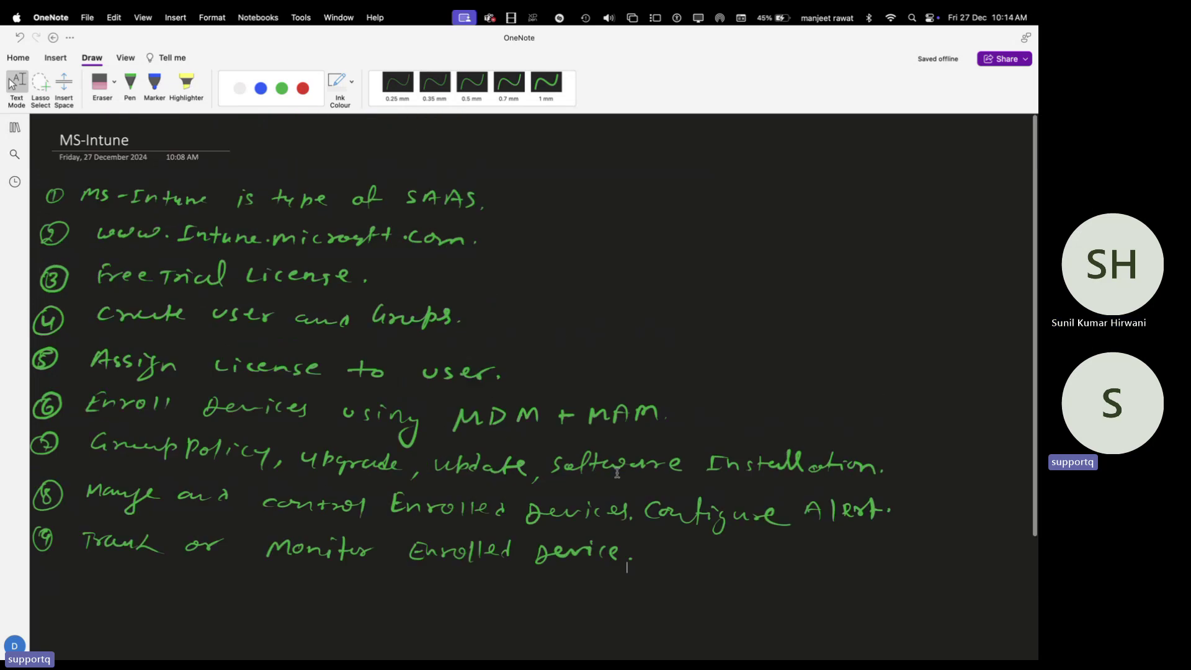
{"action": "scroll", "coordinate": [617, 472], "scroll_direction": "down", "scroll_amount": 1}
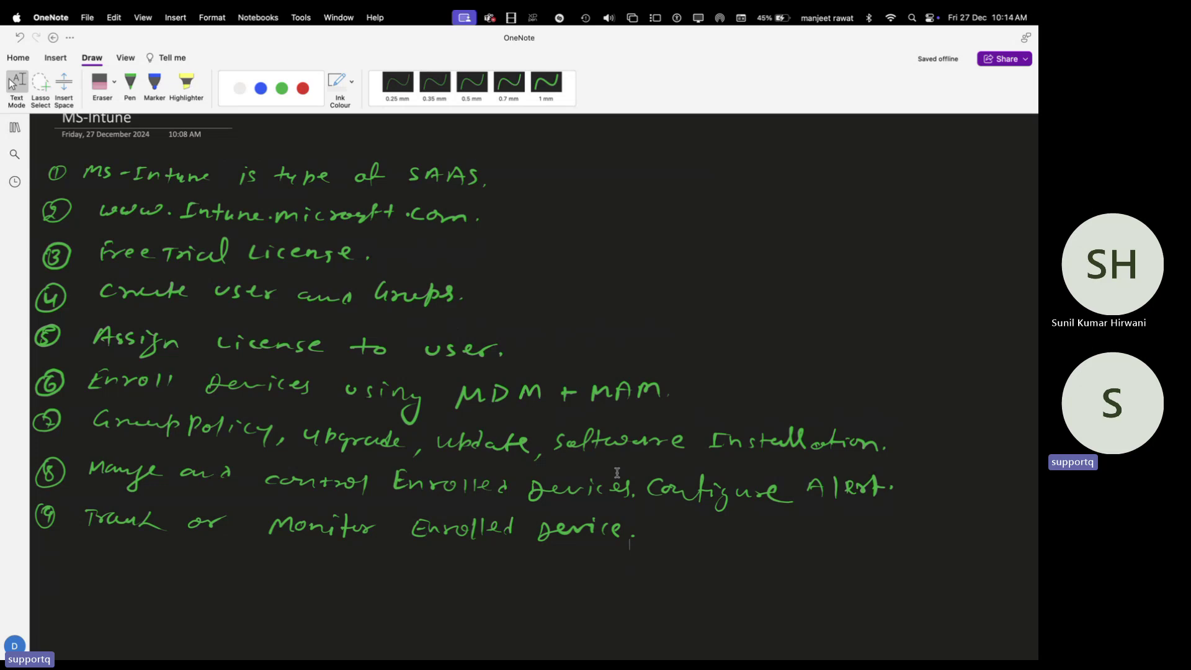
{"action": "left_click", "coordinate": [303, 88]}
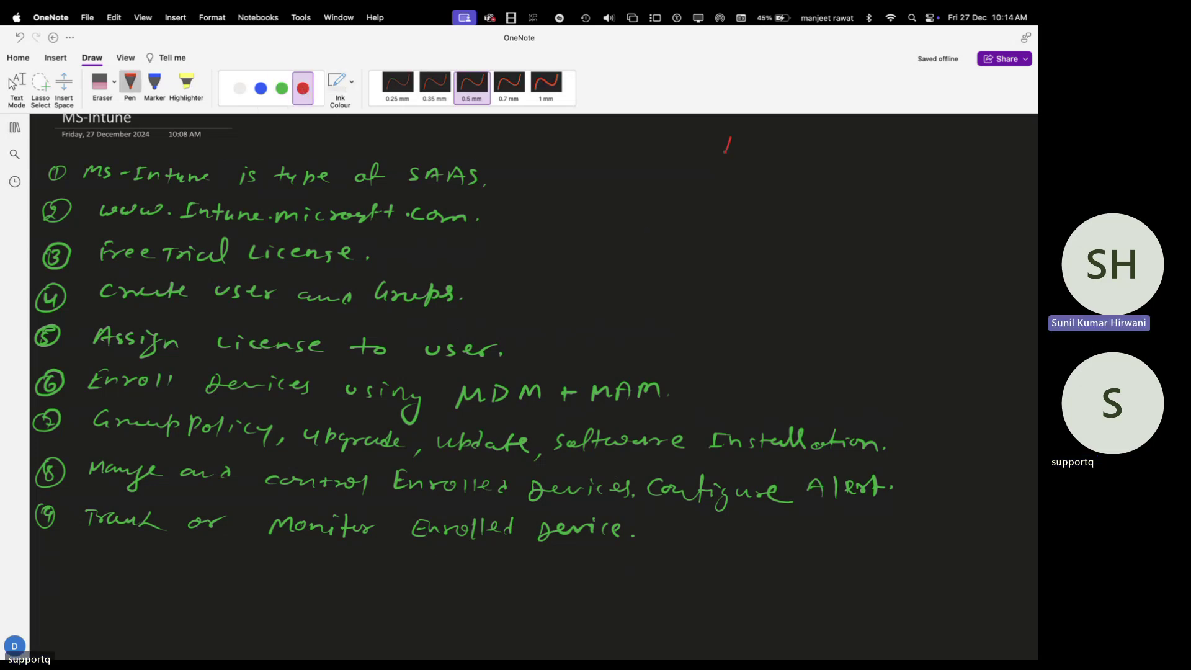
{"action": "mouse_move", "coordinate": [726, 151]}
{"action": "left_mouse_down"}
{"action": "mouse_move", "coordinate": [730, 140]}
{"action": "mouse_move", "coordinate": [874, 152]}
{"action": "left_mouse_up"}
With a white 0.7 mm pen, handwrite circled item 1, "Networking", below the Pre-Requisite heading.
{"action": "left_click", "coordinate": [537, 86]}
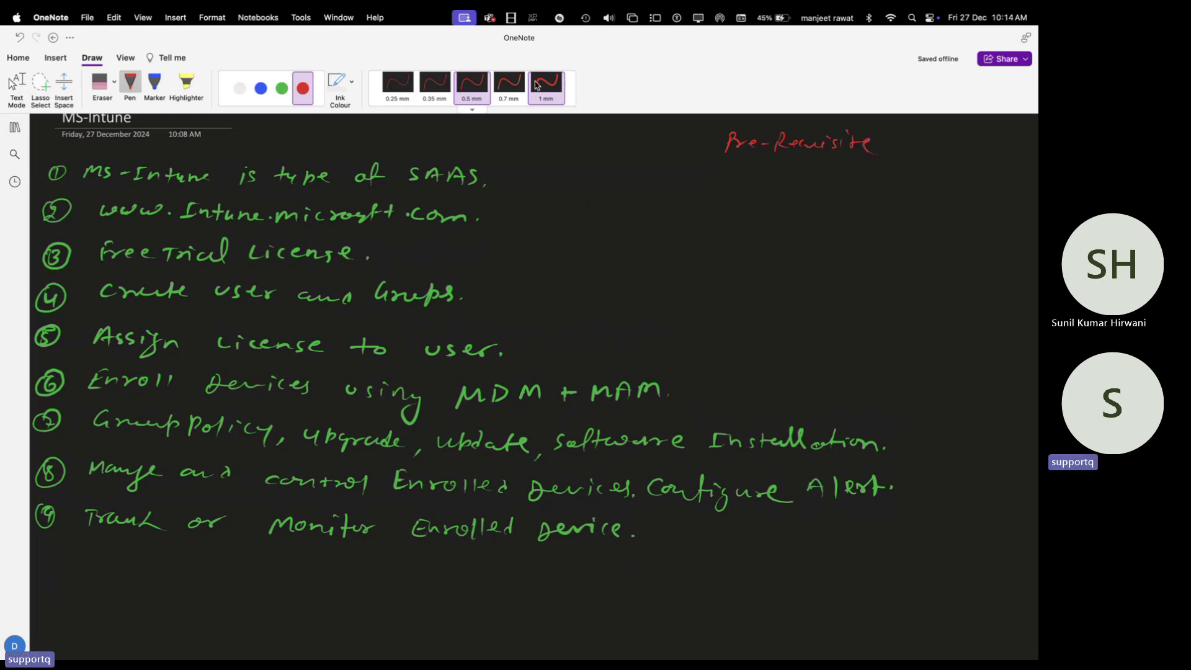
{"action": "left_click", "coordinate": [508, 86]}
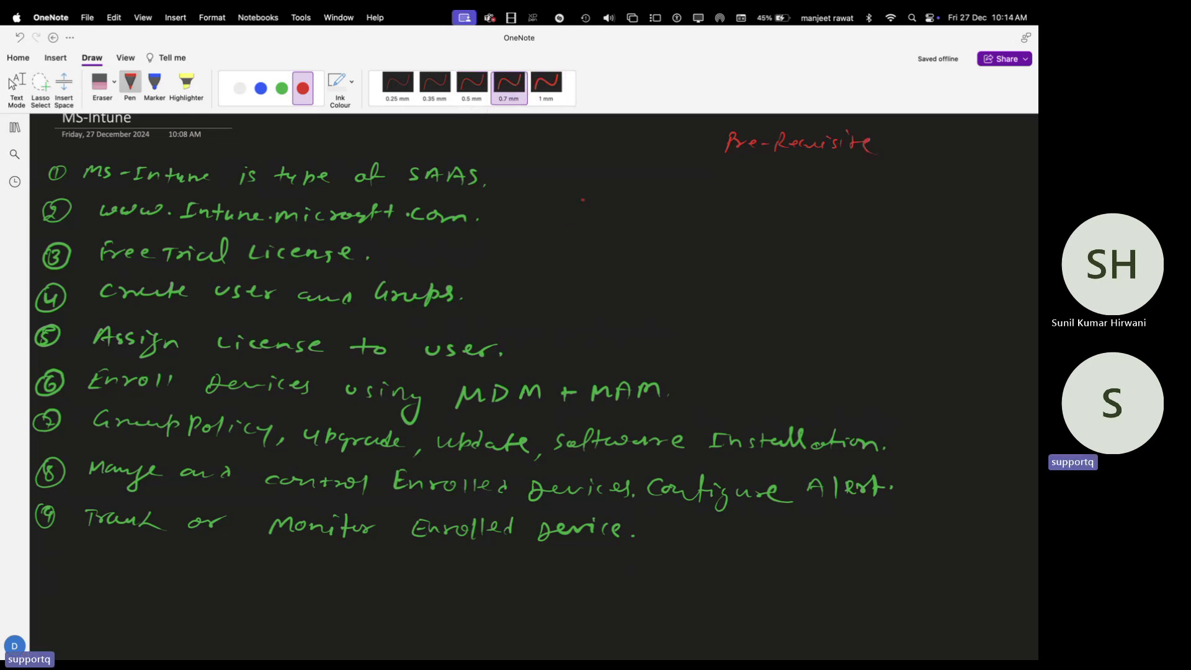
{"action": "left_click", "coordinate": [239, 88]}
{"action": "left_click_drag", "start_coordinate": [562, 185], "coordinate": [628, 195]}
{"action": "left_click", "coordinate": [640, 196]}
{"action": "mouse_move", "coordinate": [643, 180]}
{"action": "left_mouse_down"}
{"action": "mouse_move", "coordinate": [639, 192]}
{"action": "mouse_move", "coordinate": [734, 191]}
{"action": "left_mouse_up"}
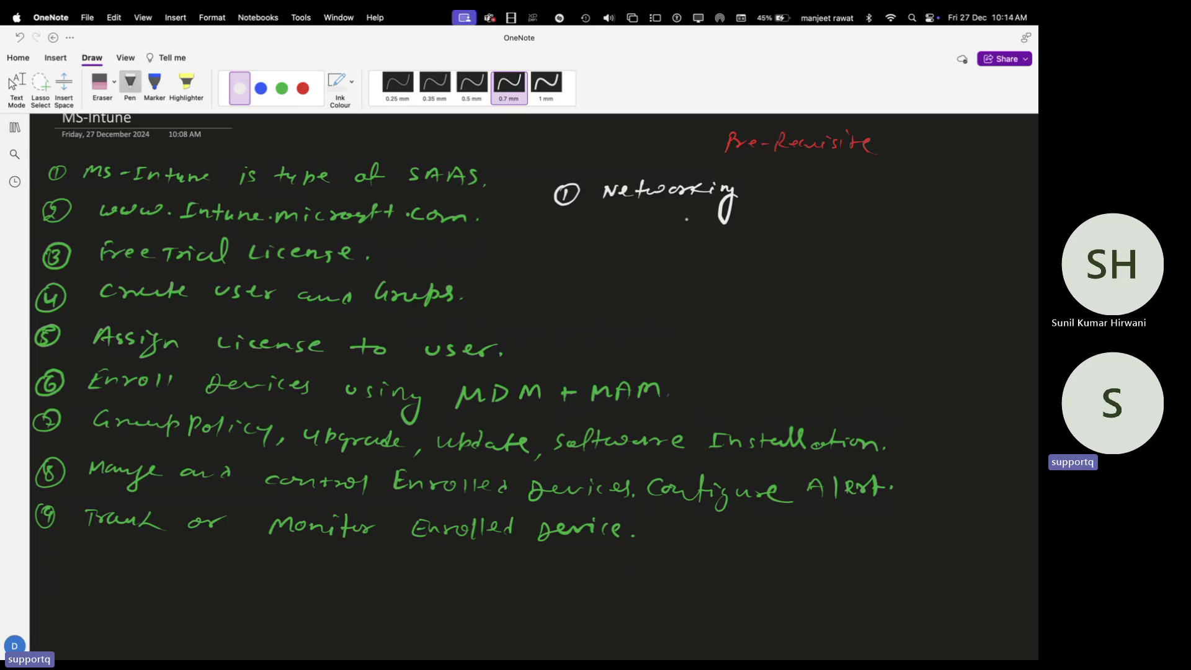
Handwrite prerequisite items 2, "ADDS + objects + Contains", and 3, "Basic Desktop Troubleshooting.", in white below Networking.
{"action": "left_click_drag", "start_coordinate": [561, 228], "coordinate": [572, 239]}
{"action": "mouse_move", "coordinate": [580, 223]}
{"action": "left_mouse_down"}
{"action": "mouse_move", "coordinate": [553, 223]}
{"action": "mouse_move", "coordinate": [980, 243]}
{"action": "left_mouse_up"}
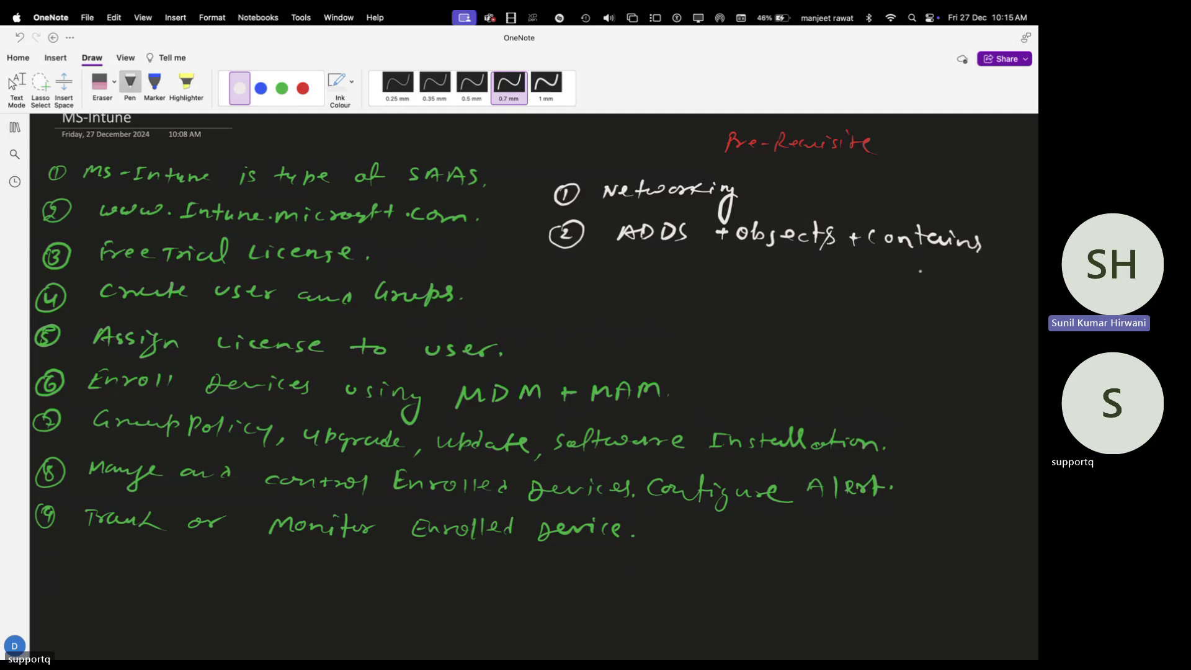
{"action": "mouse_move", "coordinate": [551, 272]}
{"action": "left_mouse_down"}
{"action": "mouse_move", "coordinate": [559, 284]}
{"action": "mouse_move", "coordinate": [572, 268]}
{"action": "mouse_move", "coordinate": [591, 285]}
{"action": "mouse_move", "coordinate": [780, 296]}
{"action": "left_mouse_up"}
{"action": "mouse_move", "coordinate": [761, 284]}
{"action": "left_mouse_down"}
{"action": "mouse_move", "coordinate": [806, 280]}
{"action": "mouse_move", "coordinate": [817, 291]}
{"action": "mouse_move", "coordinate": [884, 273]}
{"action": "mouse_move", "coordinate": [891, 292]}
{"action": "mouse_move", "coordinate": [939, 273]}
{"action": "mouse_move", "coordinate": [965, 289]}
{"action": "mouse_move", "coordinate": [981, 278]}
{"action": "mouse_move", "coordinate": [986, 315]}
{"action": "left_mouse_up"}
{"action": "left_click", "coordinate": [835, 283]}
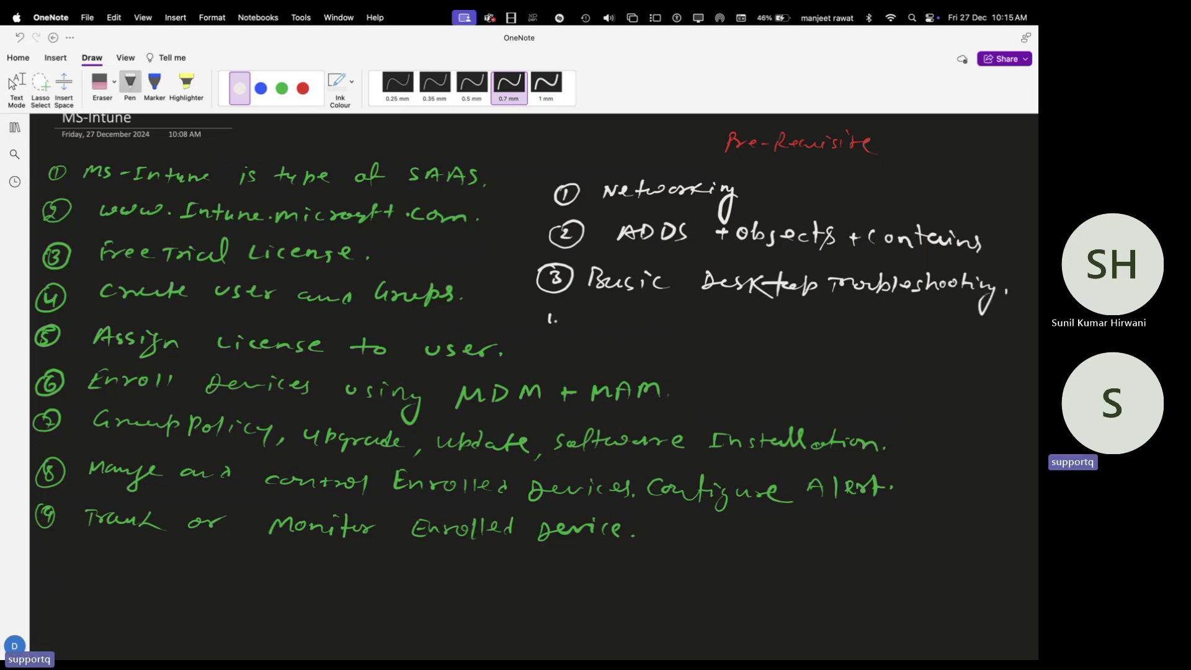
Handwrite circled prerequisite item 4, "At least one Cloud portal.", in white below item 3.
{"action": "left_click_drag", "start_coordinate": [552, 313], "coordinate": [557, 326]}
{"action": "mouse_move", "coordinate": [561, 306]}
{"action": "left_mouse_down"}
{"action": "mouse_move", "coordinate": [571, 313]}
{"action": "mouse_move", "coordinate": [546, 304]}
{"action": "mouse_move", "coordinate": [610, 326]}
{"action": "mouse_move", "coordinate": [620, 311]}
{"action": "left_mouse_up"}
{"action": "mouse_move", "coordinate": [617, 310]}
{"action": "left_mouse_down"}
{"action": "mouse_move", "coordinate": [617, 326]}
{"action": "mouse_move", "coordinate": [633, 314]}
{"action": "mouse_move", "coordinate": [689, 327]}
{"action": "left_mouse_up"}
{"action": "mouse_move", "coordinate": [701, 310]}
{"action": "left_mouse_down"}
{"action": "mouse_move", "coordinate": [701, 322]}
{"action": "mouse_move", "coordinate": [897, 336]}
{"action": "left_mouse_up"}
{"action": "left_click", "coordinate": [825, 321]}
{"action": "mouse_move", "coordinate": [898, 316]}
{"action": "left_mouse_down"}
{"action": "mouse_move", "coordinate": [936, 325]}
{"action": "mouse_move", "coordinate": [969, 308]}
{"action": "left_mouse_up"}
{"action": "left_click_drag", "start_coordinate": [980, 310], "coordinate": [979, 324]}
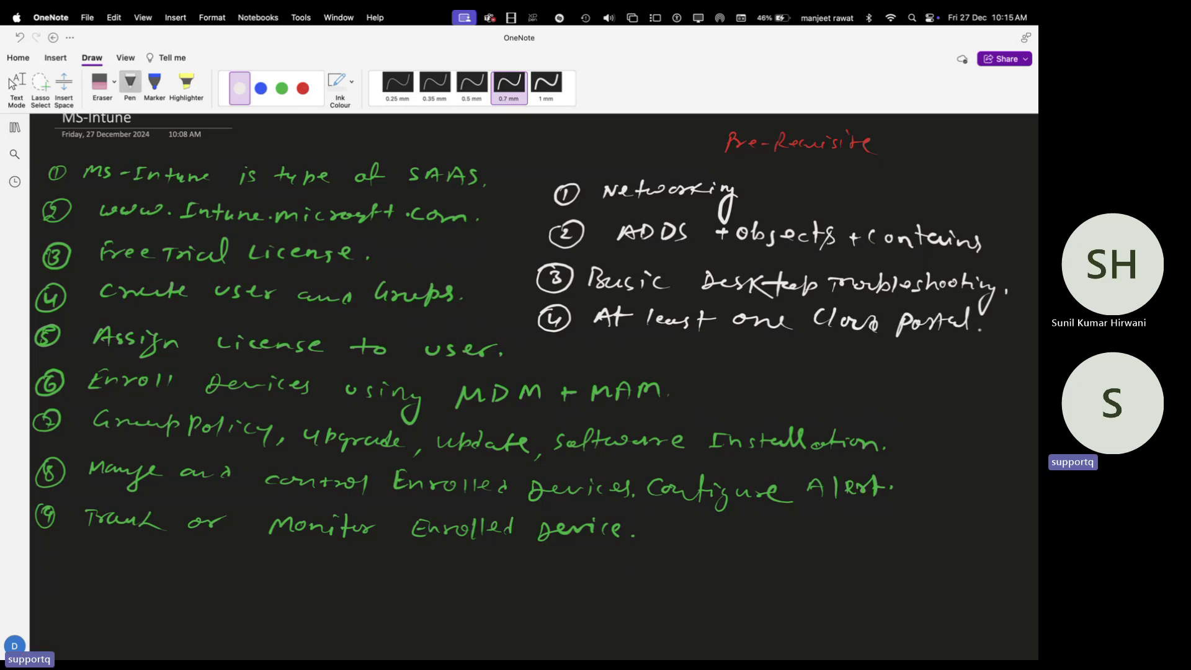
{"action": "left_click", "coordinate": [980, 330]}
Handwrite circled prerequisite item 5, "Internet Browsing.", in white below item 4 and return to text mode.
{"action": "mouse_move", "coordinate": [557, 346]}
{"action": "left_mouse_down"}
{"action": "mouse_move", "coordinate": [551, 363]}
{"action": "mouse_move", "coordinate": [543, 349]}
{"action": "mouse_move", "coordinate": [566, 346]}
{"action": "left_mouse_up"}
{"action": "left_click_drag", "start_coordinate": [593, 347], "coordinate": [600, 361]}
{"action": "mouse_move", "coordinate": [589, 346]}
{"action": "left_mouse_down"}
{"action": "mouse_move", "coordinate": [676, 360]}
{"action": "mouse_move", "coordinate": [711, 348]}
{"action": "mouse_move", "coordinate": [704, 367]}
{"action": "left_mouse_up"}
{"action": "left_click_drag", "start_coordinate": [709, 355], "coordinate": [768, 366]}
{"action": "left_click_drag", "start_coordinate": [769, 362], "coordinate": [794, 366]}
{"action": "mouse_move", "coordinate": [795, 359]}
{"action": "left_mouse_down"}
{"action": "mouse_move", "coordinate": [871, 369]}
{"action": "mouse_move", "coordinate": [858, 388]}
{"action": "left_mouse_up"}
{"action": "left_click", "coordinate": [11, 84]}
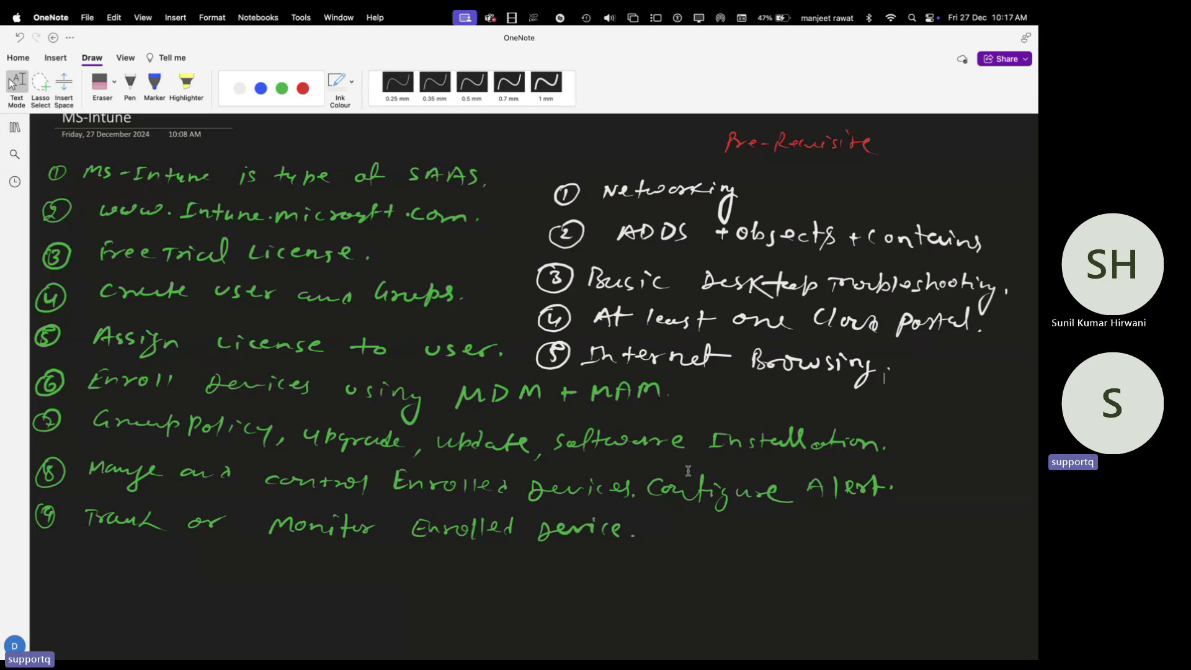
Leave the notes for the desktop, quit Safari and switch to Google Chrome.
{"action": "scroll", "coordinate": [688, 471], "scroll_direction": "up", "scroll_amount": 1}
{"action": "key", "text": "ctrl+Left"}
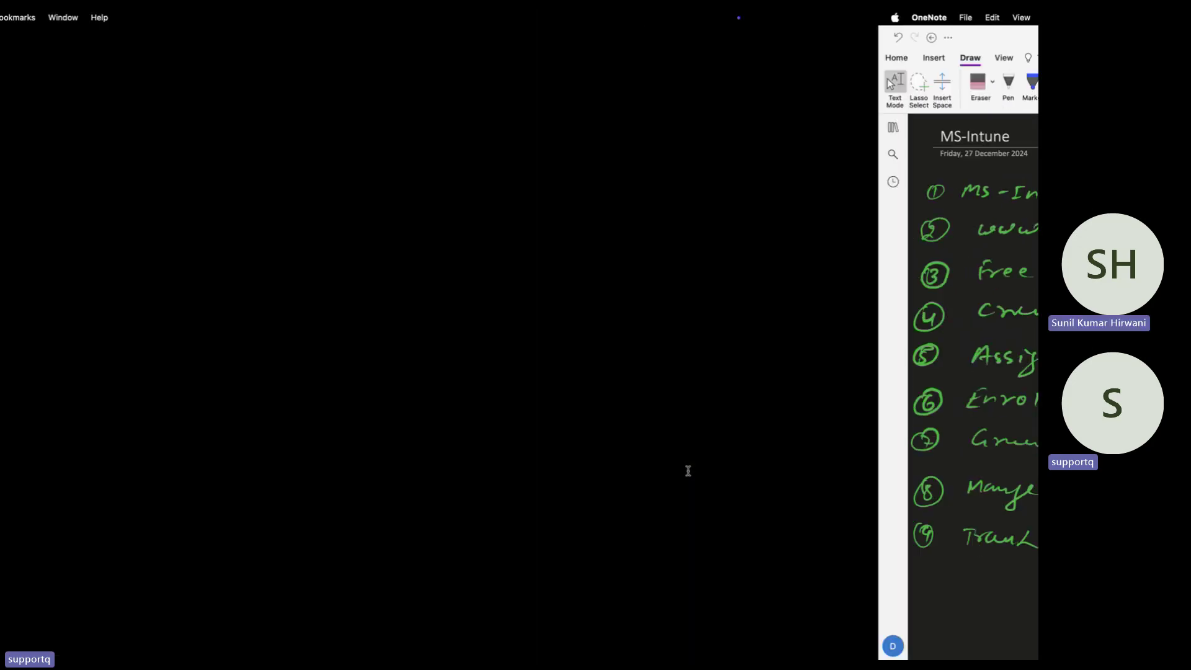
{"action": "key", "text": "ctrl+Left"}
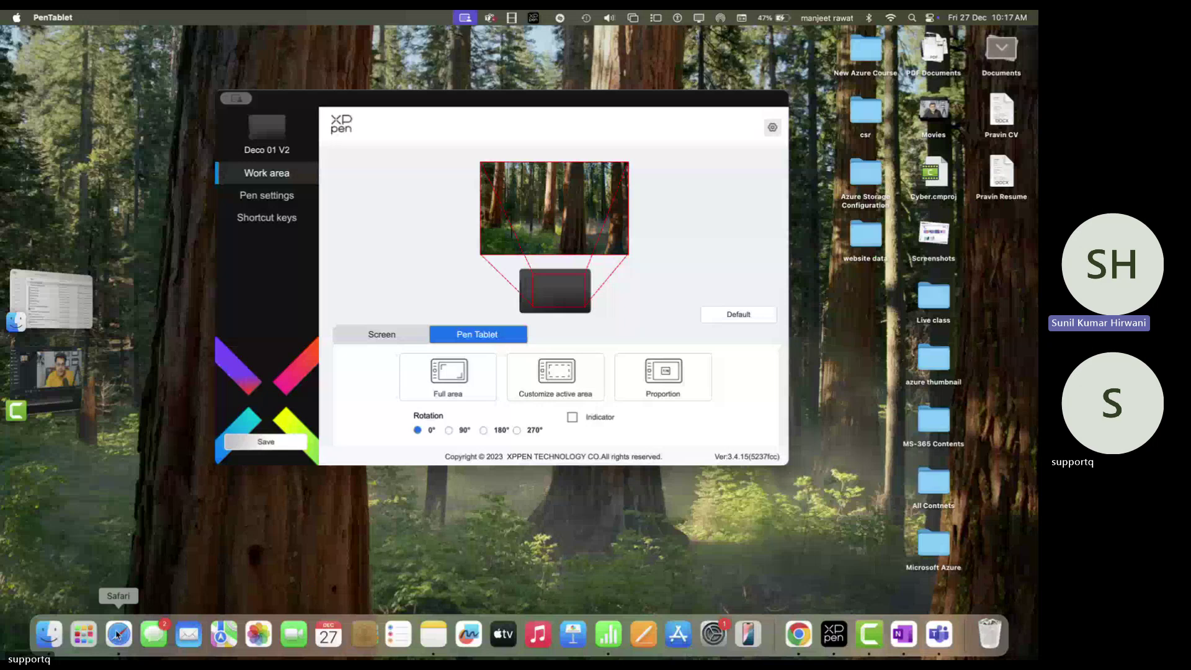
{"action": "left_click", "coordinate": [118, 639]}
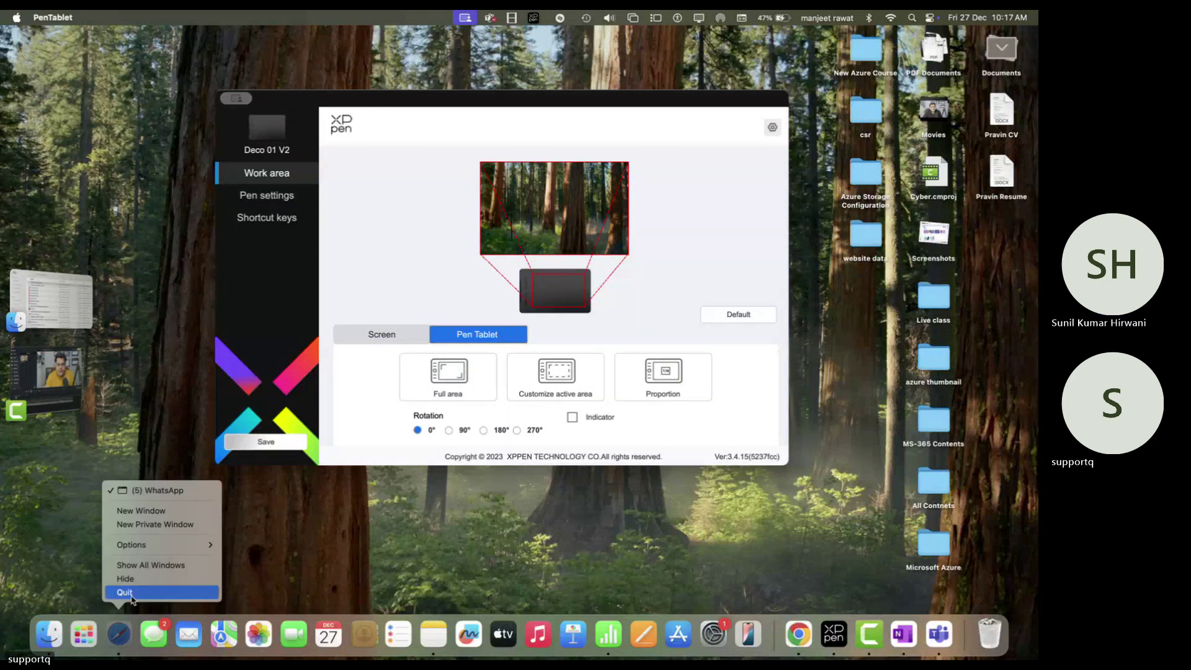
{"action": "left_click", "coordinate": [134, 592]}
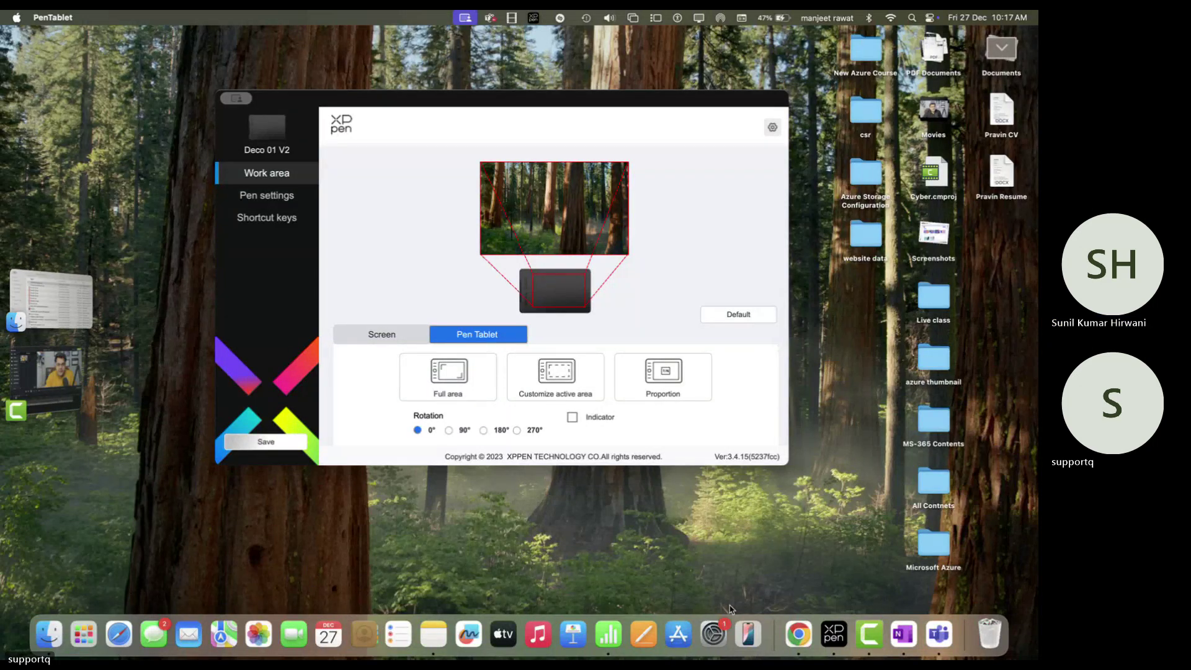
{"action": "left_click", "coordinate": [798, 632]}
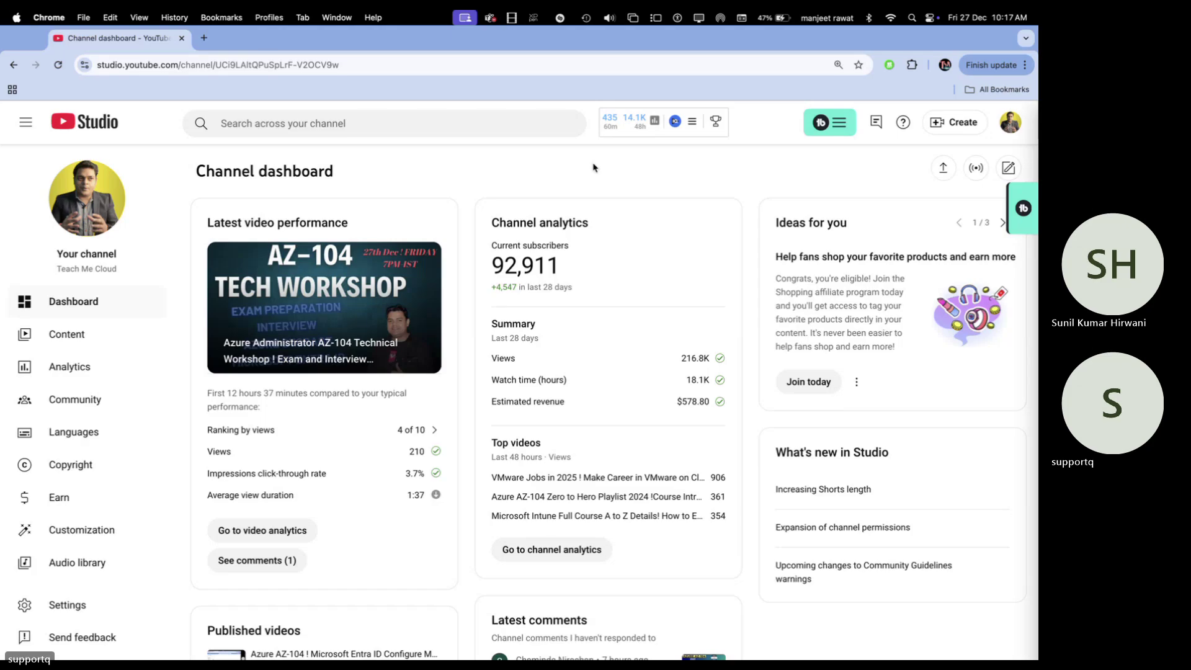
Replace the YouTube Studio tab with a new one and open office.com in it.
{"action": "left_click", "coordinate": [203, 38]}
{"action": "left_click", "coordinate": [181, 38]}
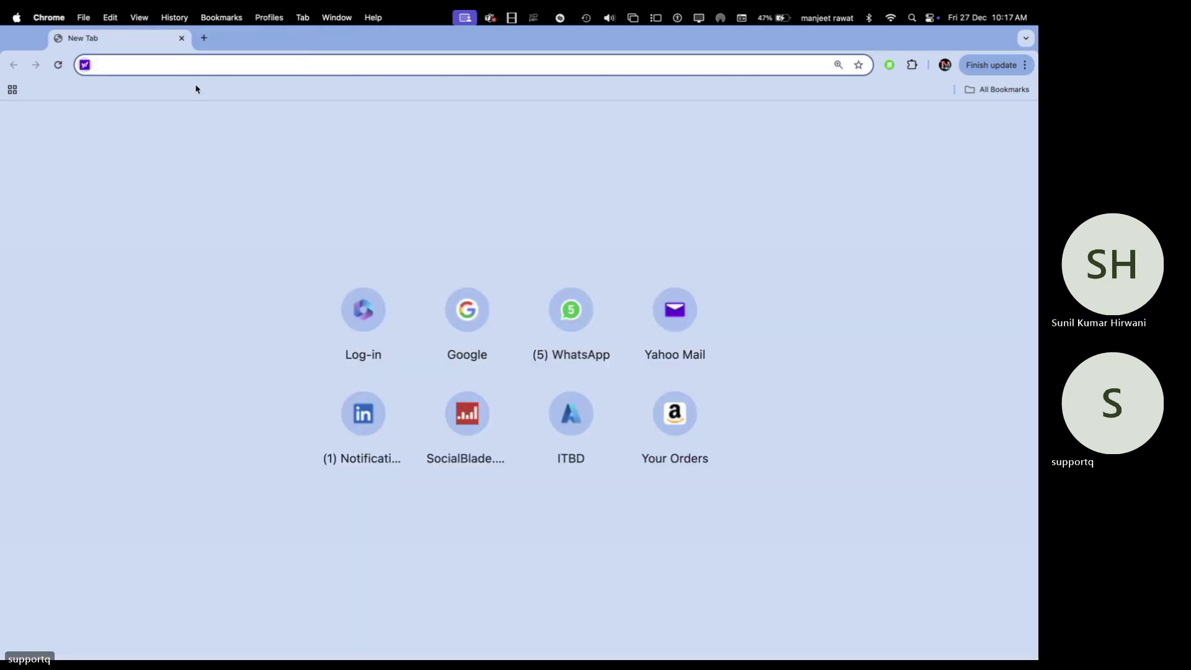
{"action": "type", "text": "in"}
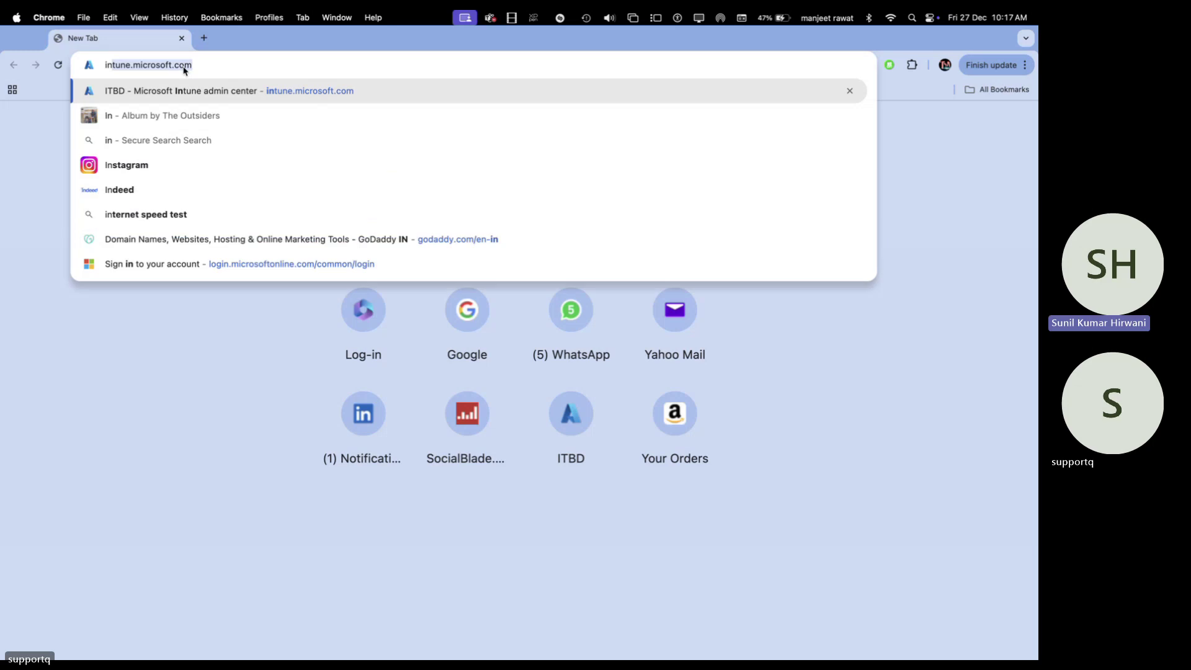
{"action": "key", "text": "BackSpace"}
{"action": "key", "text": "BackSpace"}
{"action": "type", "text": "m4"}
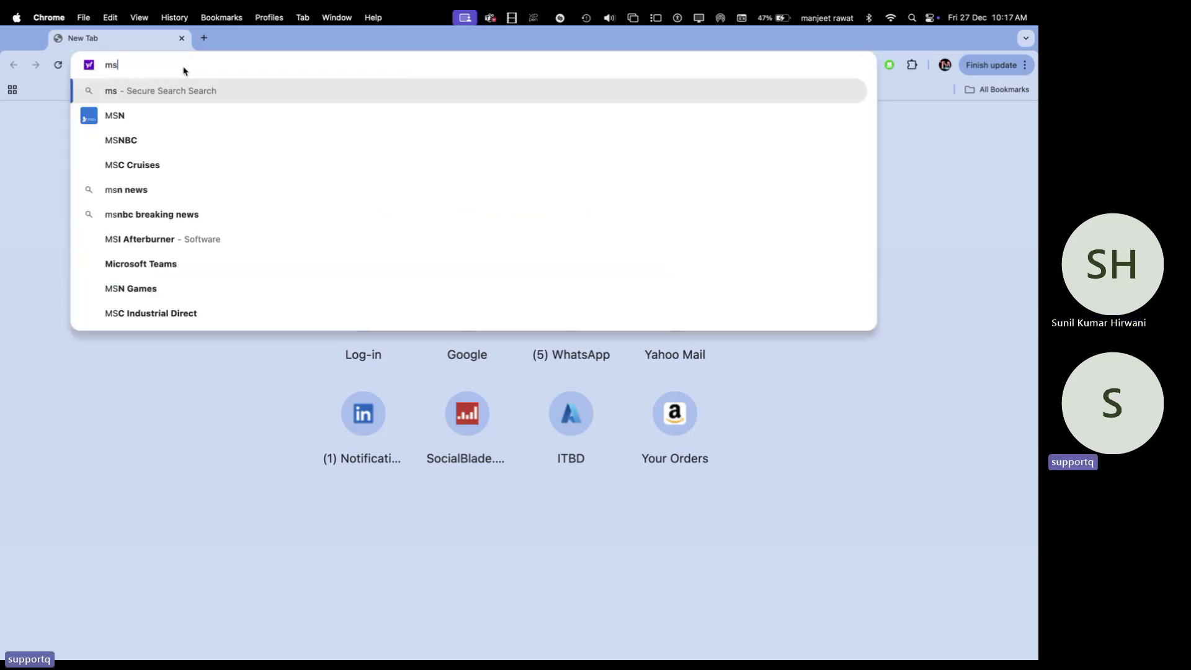
{"action": "key", "text": "BackSpace"}
{"action": "key", "text": "BackSpace"}
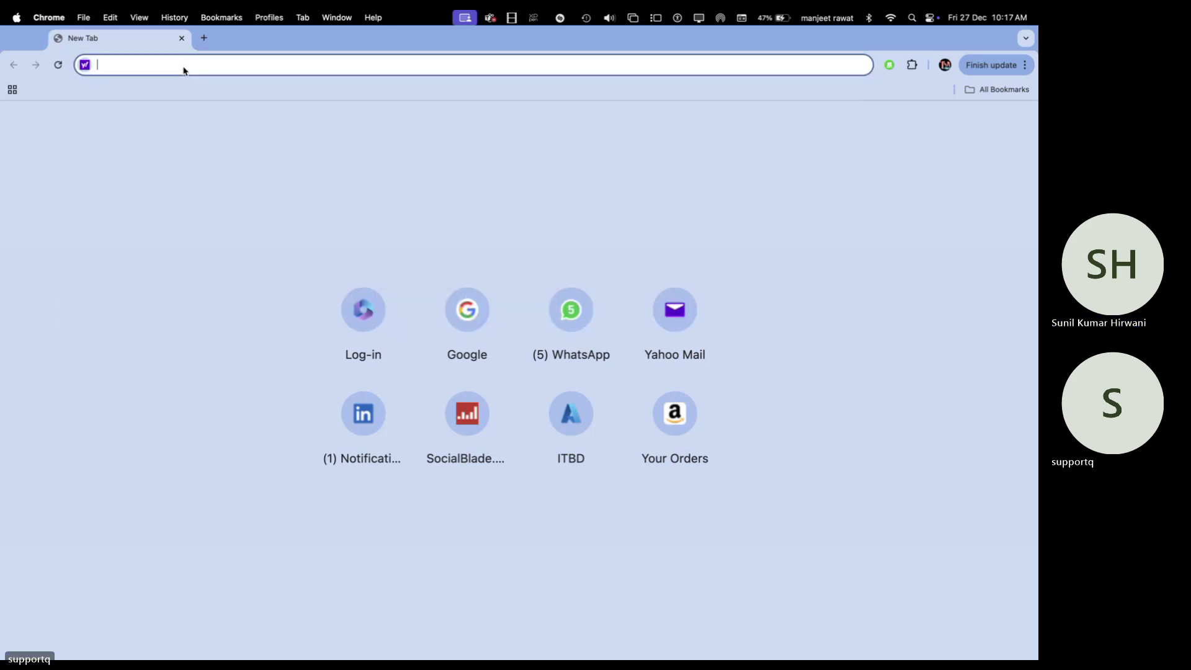
{"action": "type", "text": "office.com"}
{"action": "key", "text": "Return"}
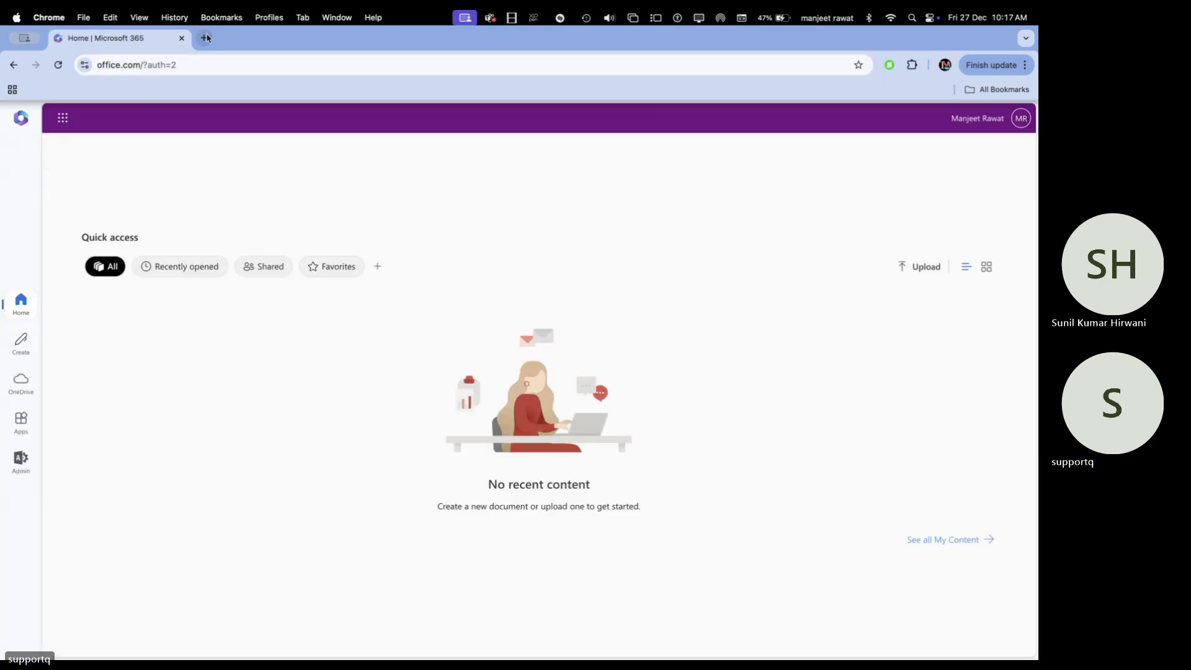
Open intune.microsoft.com in a second browser tab.
{"action": "left_click", "coordinate": [206, 38]}
{"action": "type", "text": "intune.microsoft.com"}
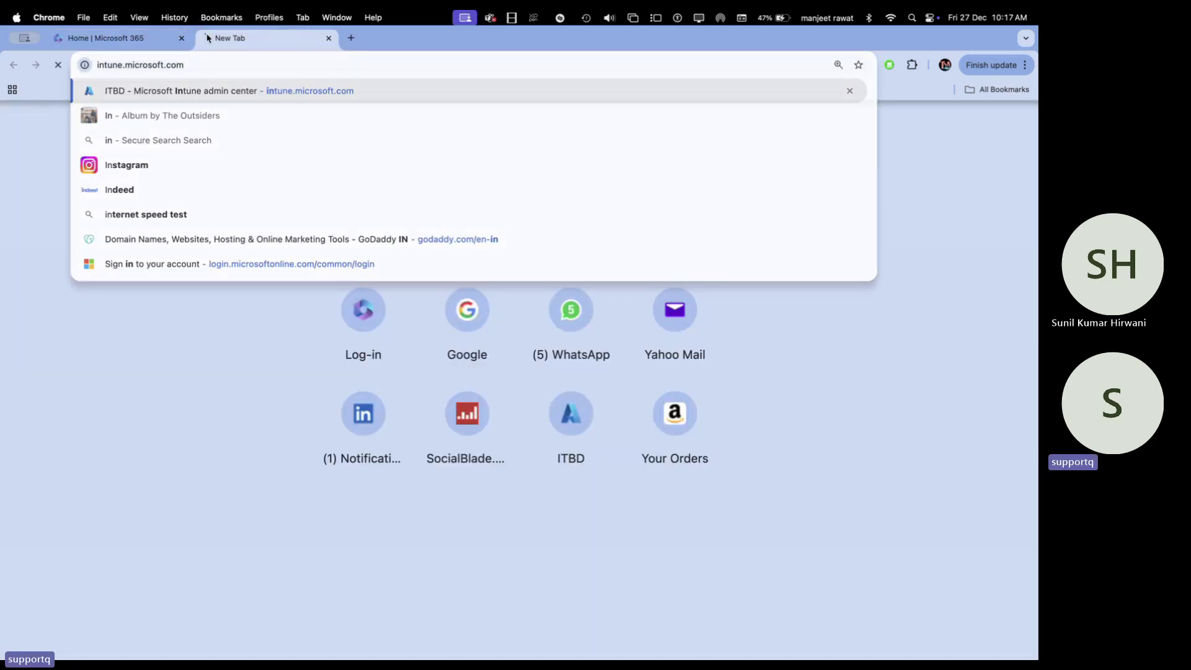
{"action": "key", "text": "Return"}
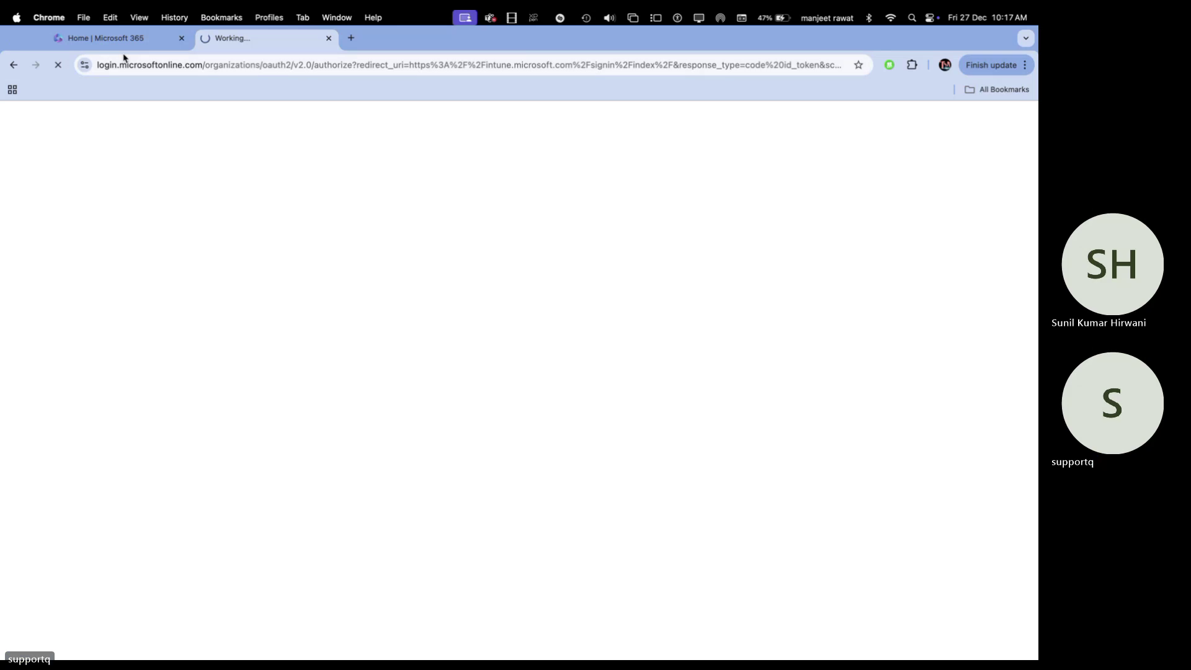
Check the signed-in account on the Microsoft 365 home page, return to the Intune admin center and dismiss the multifactor authentication notice.
{"action": "left_click", "coordinate": [105, 37]}
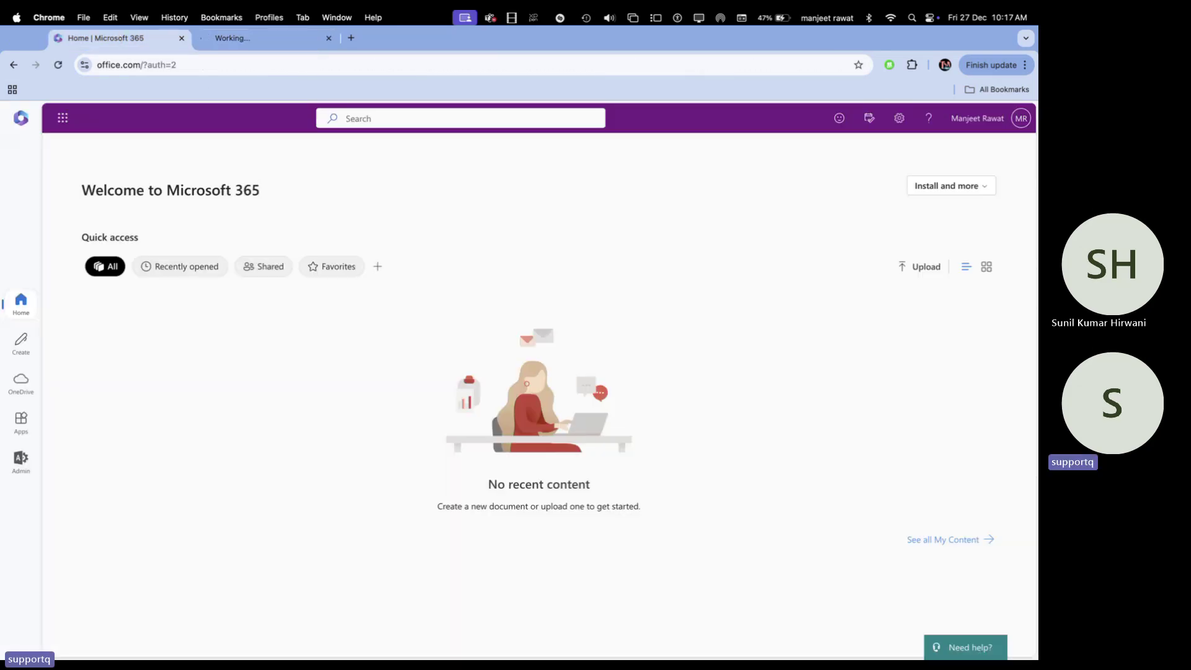
{"action": "left_click", "coordinate": [1020, 118]}
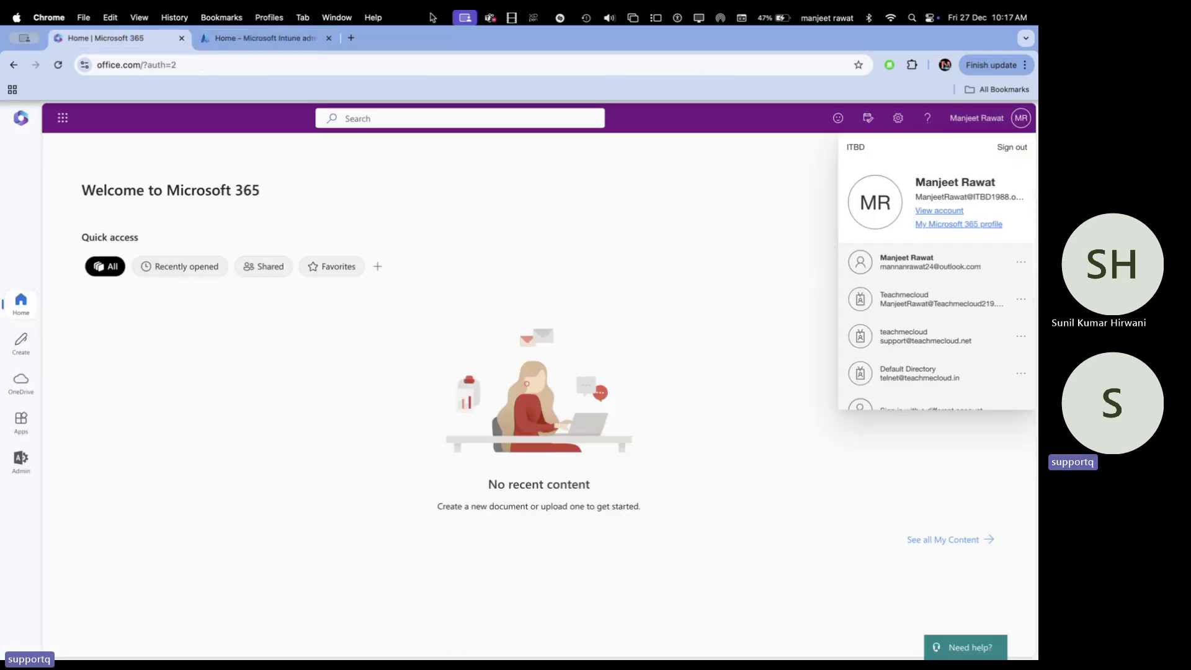
{"action": "left_click", "coordinate": [279, 41]}
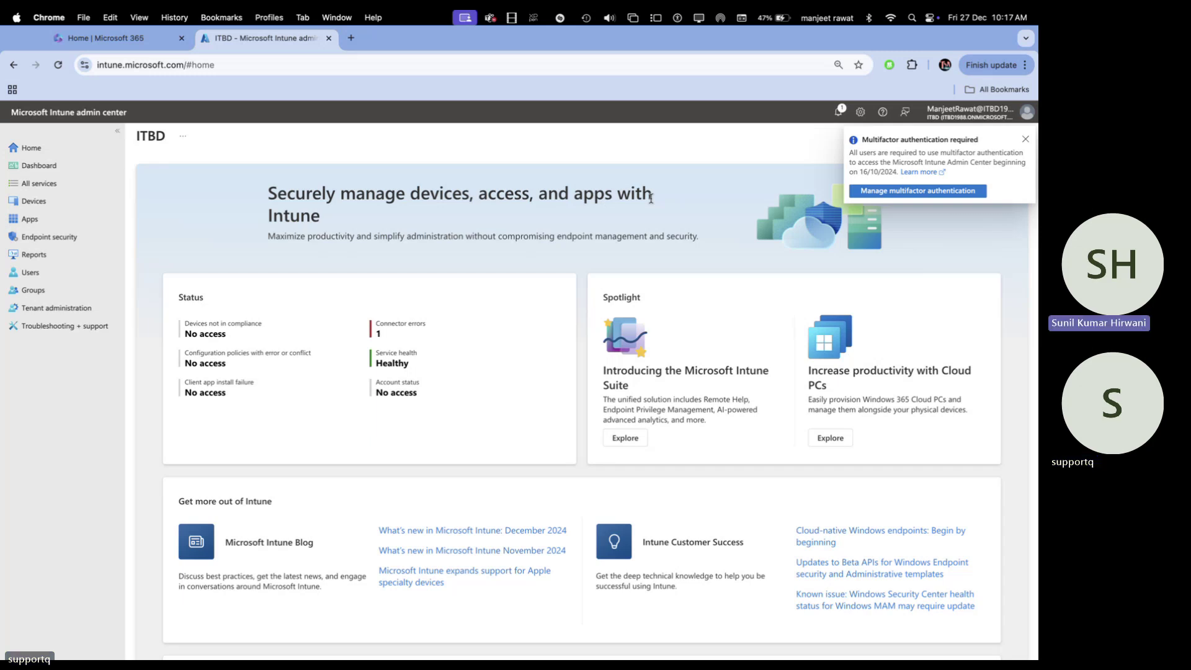
{"action": "left_click", "coordinate": [1025, 139]}
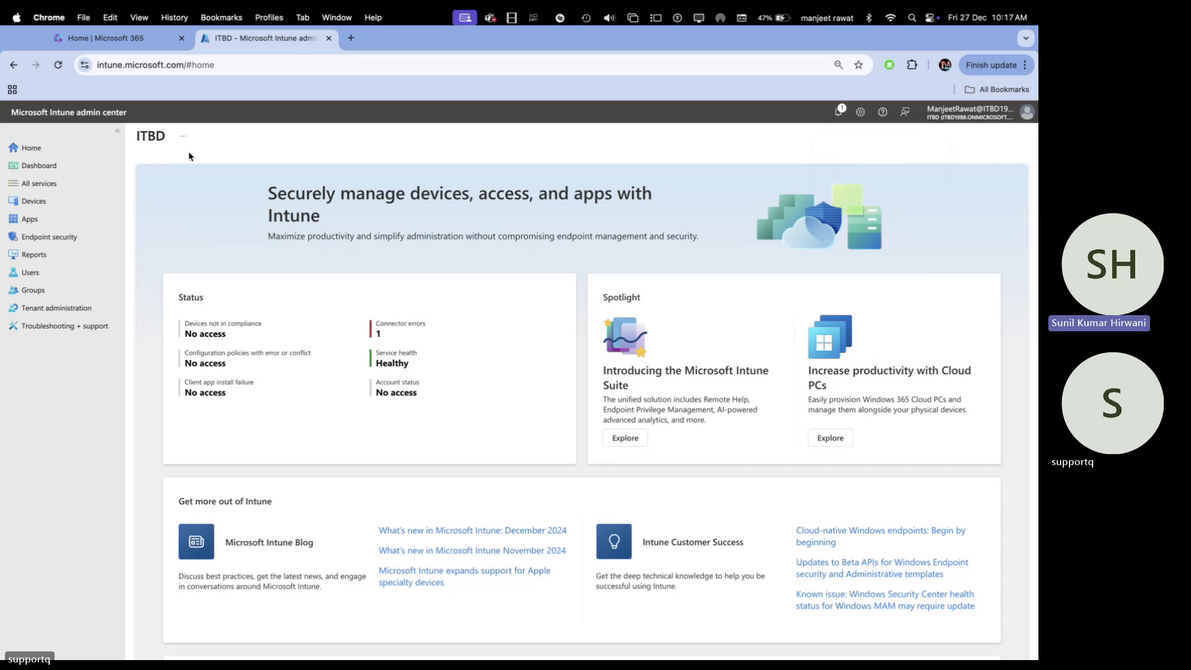
View the Devices overview, the signed-in account and the Windows devices list in Intune, dismissing the access restriction notices.
{"action": "left_click", "coordinate": [38, 203]}
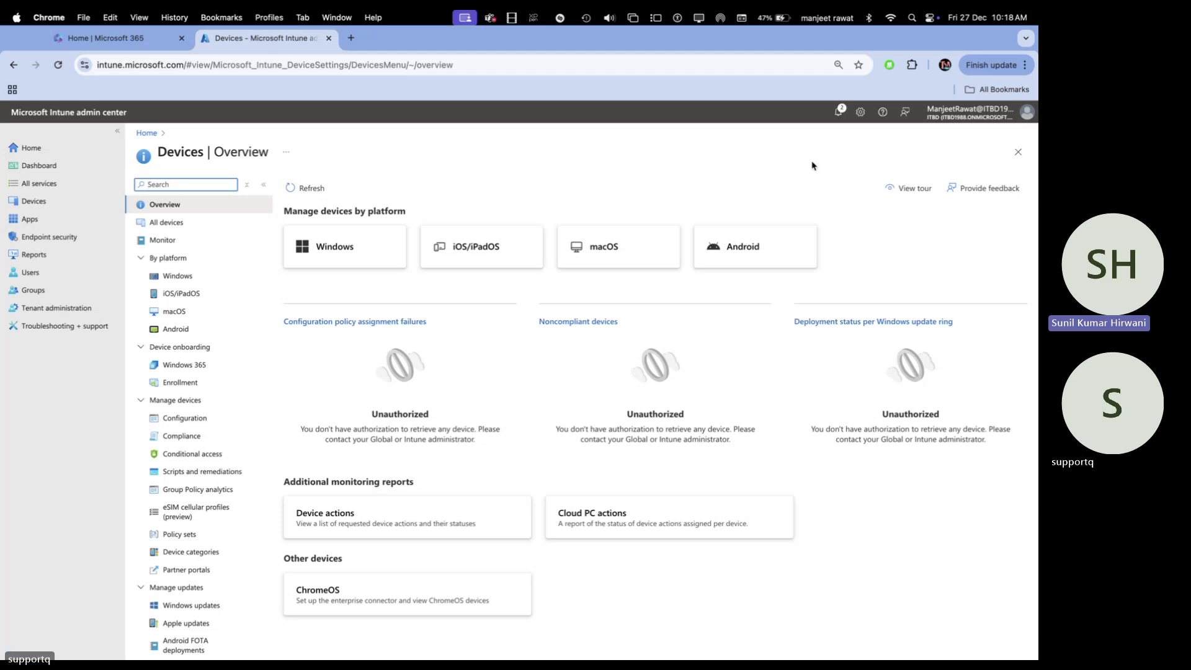
{"action": "left_click", "coordinate": [1024, 112]}
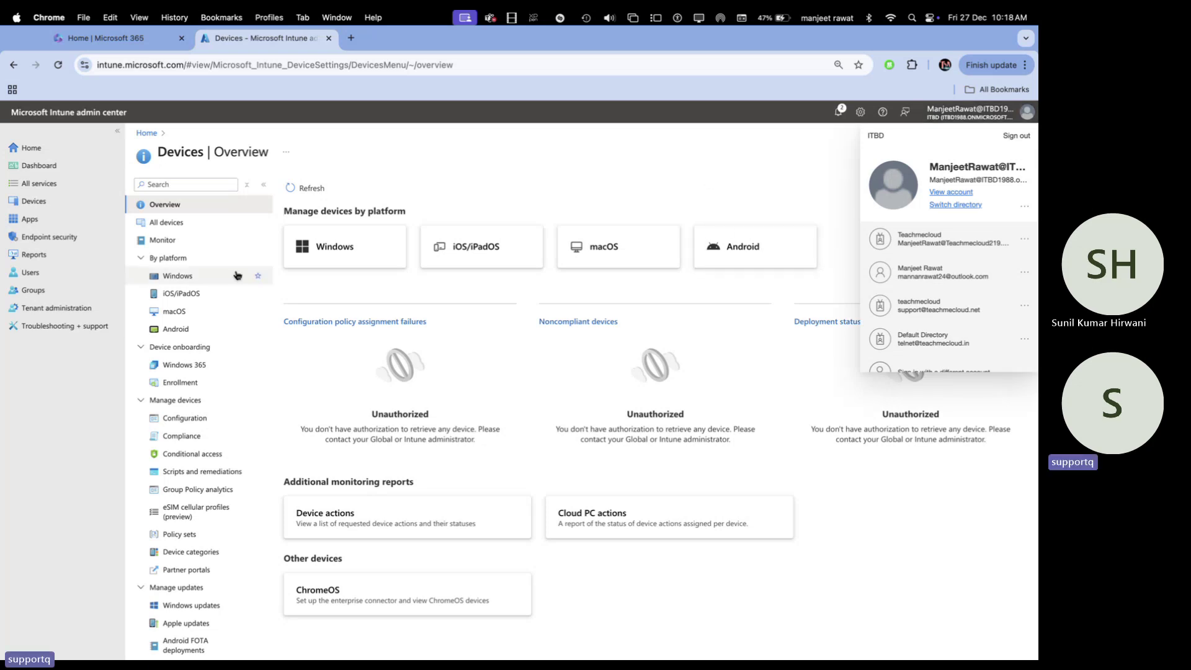
{"action": "left_click", "coordinate": [181, 276]}
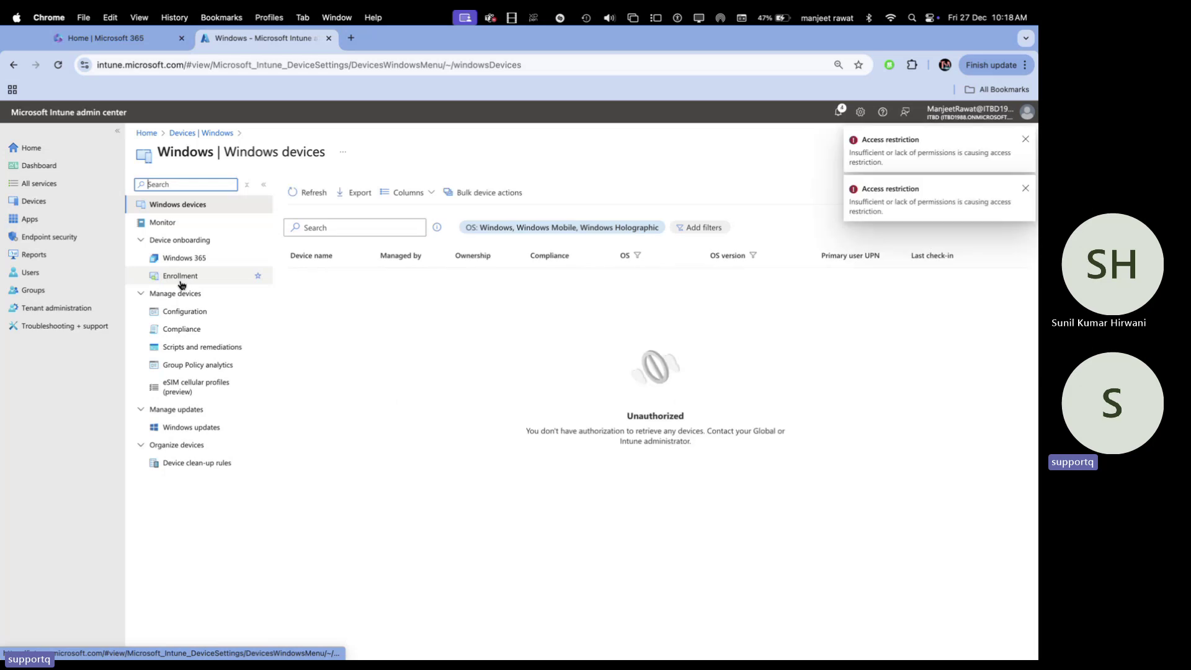
{"action": "left_click", "coordinate": [1027, 139]}
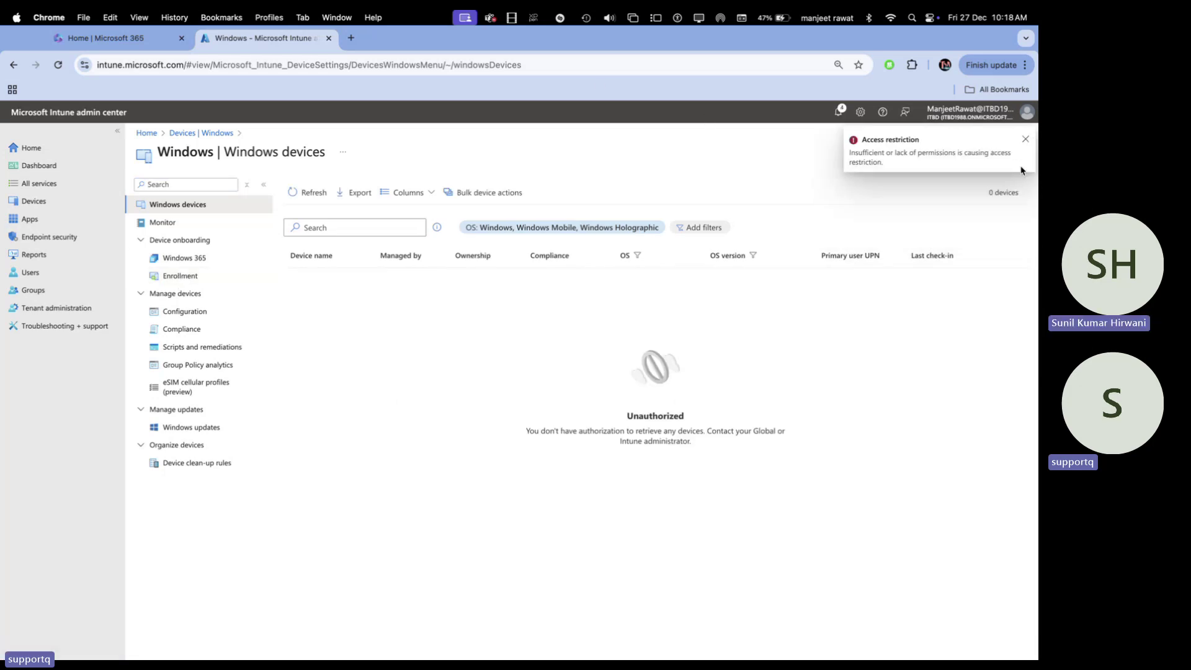
{"action": "left_click", "coordinate": [1027, 139]}
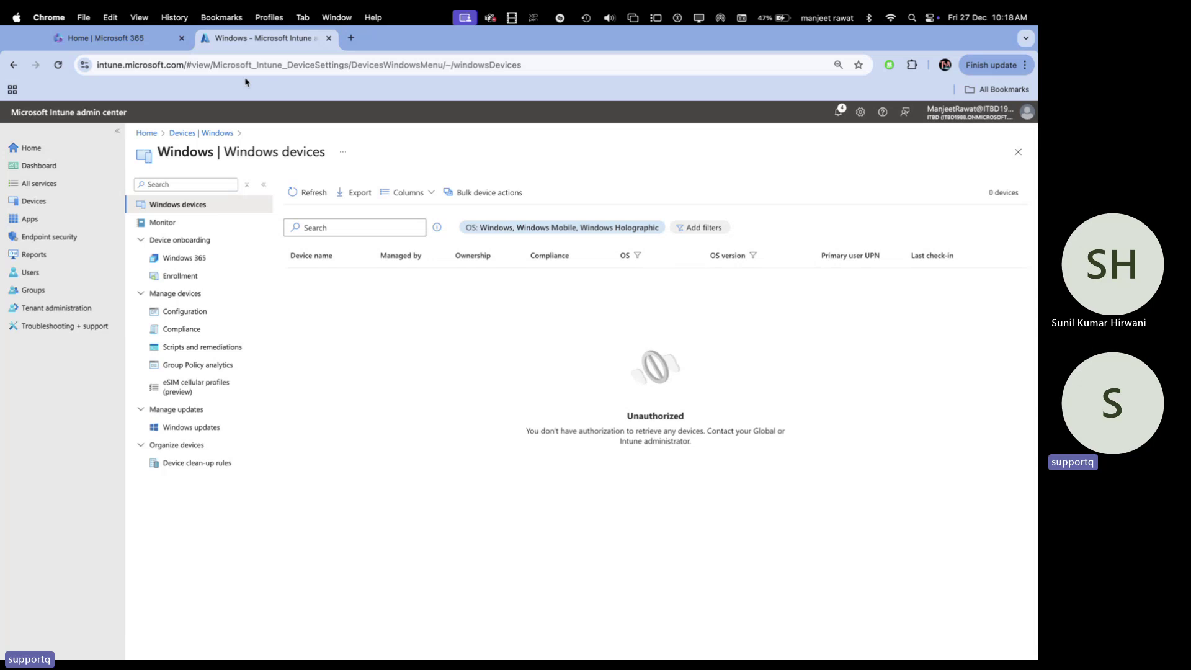
Return to the Microsoft 365 home page and open the Admin app.
{"action": "left_click", "coordinate": [134, 46]}
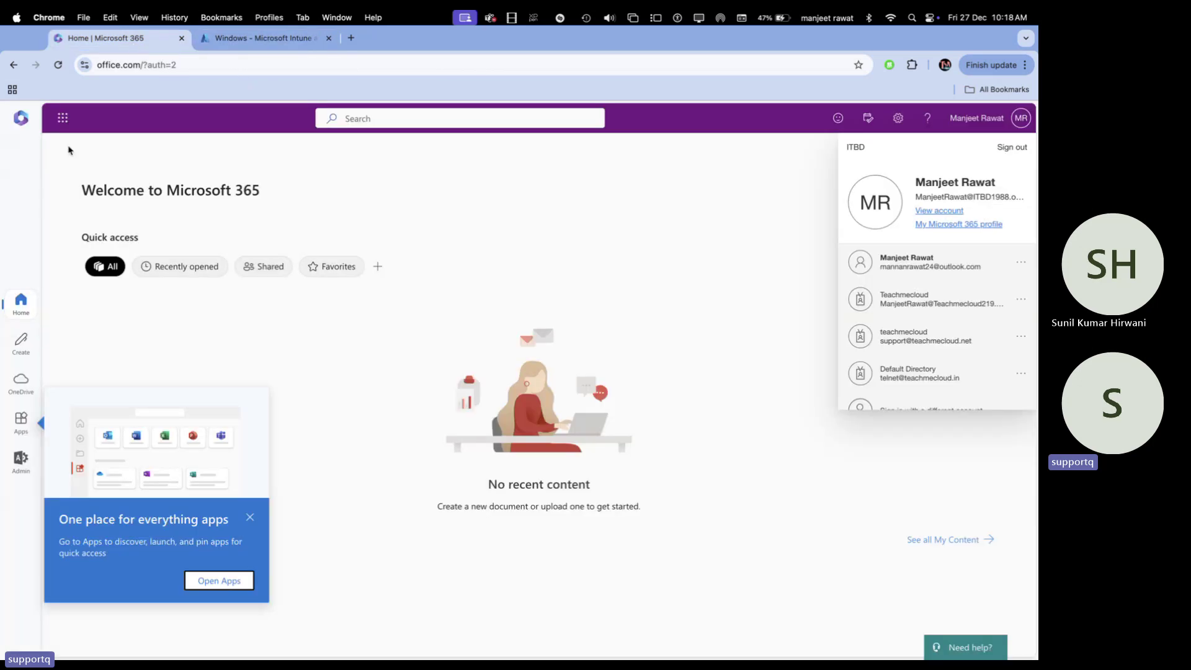
{"action": "left_click", "coordinate": [63, 117]}
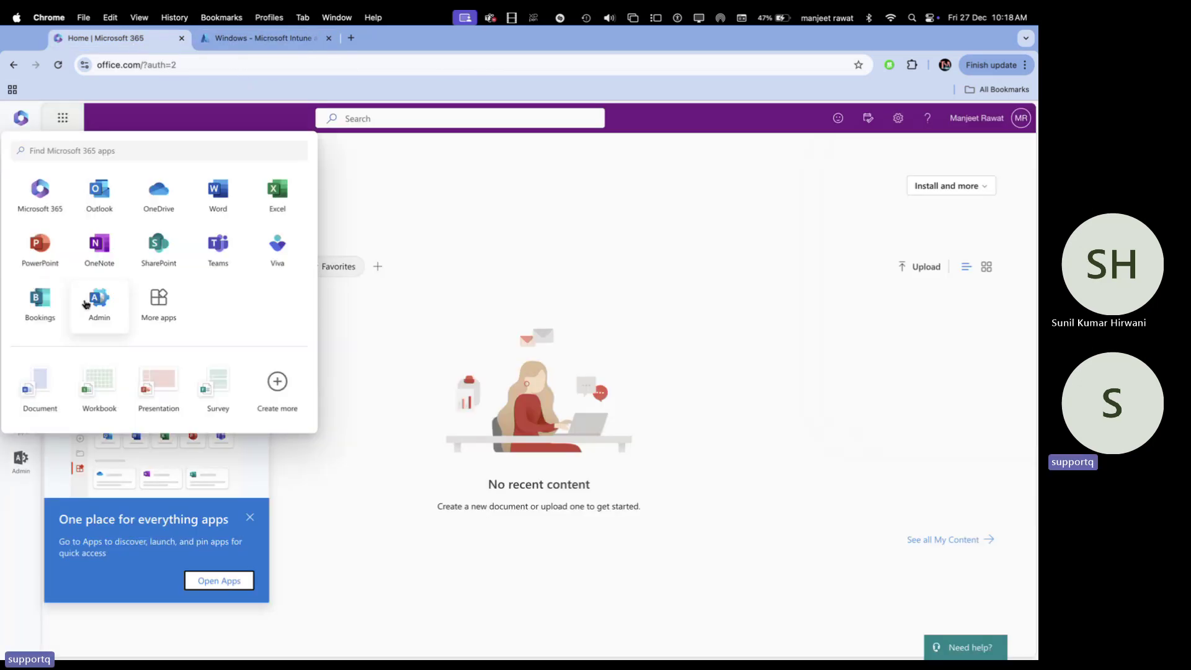
{"action": "left_click", "coordinate": [98, 303]}
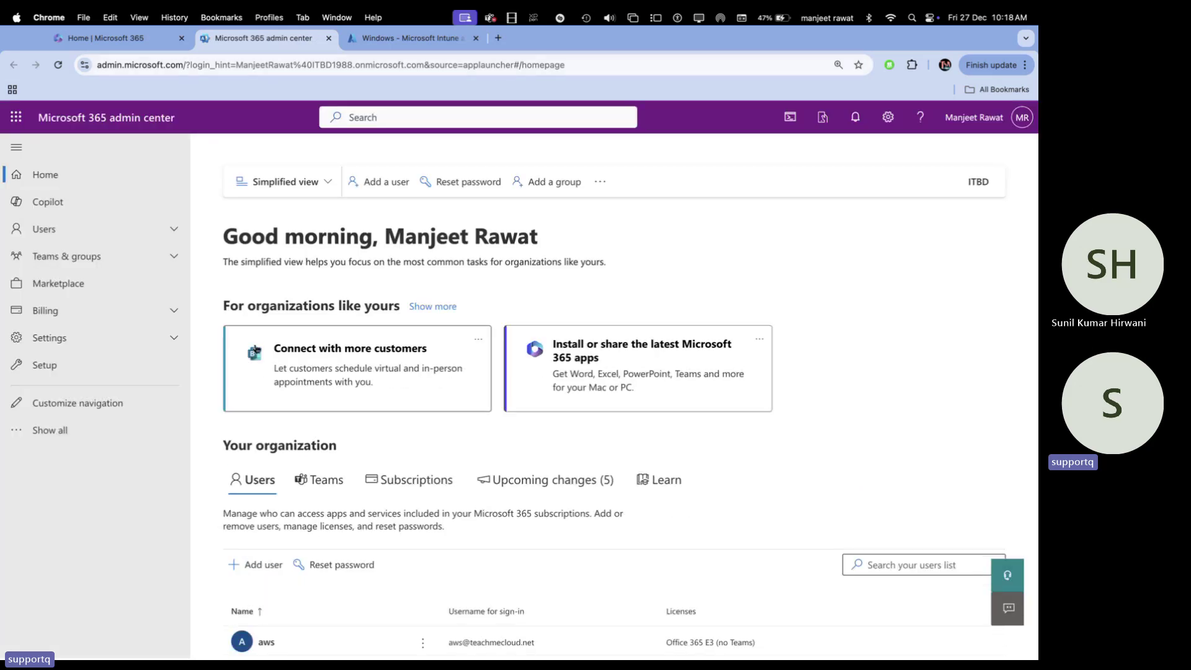
Look through the organization's user list and the licenses assigned to each user.
{"action": "scroll", "coordinate": [276, 453], "scroll_direction": "down", "scroll_amount": 10}
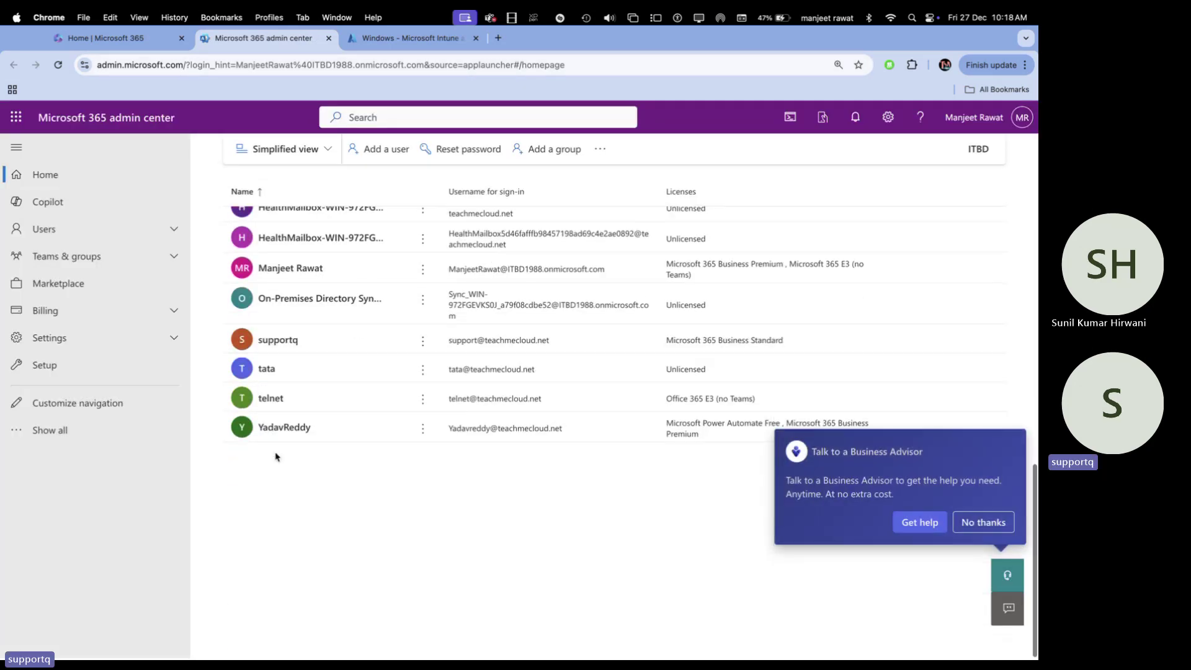
{"action": "scroll", "coordinate": [377, 389], "scroll_direction": "up", "scroll_amount": 3}
{"action": "scroll", "coordinate": [378, 390], "scroll_direction": "up", "scroll_amount": 6}
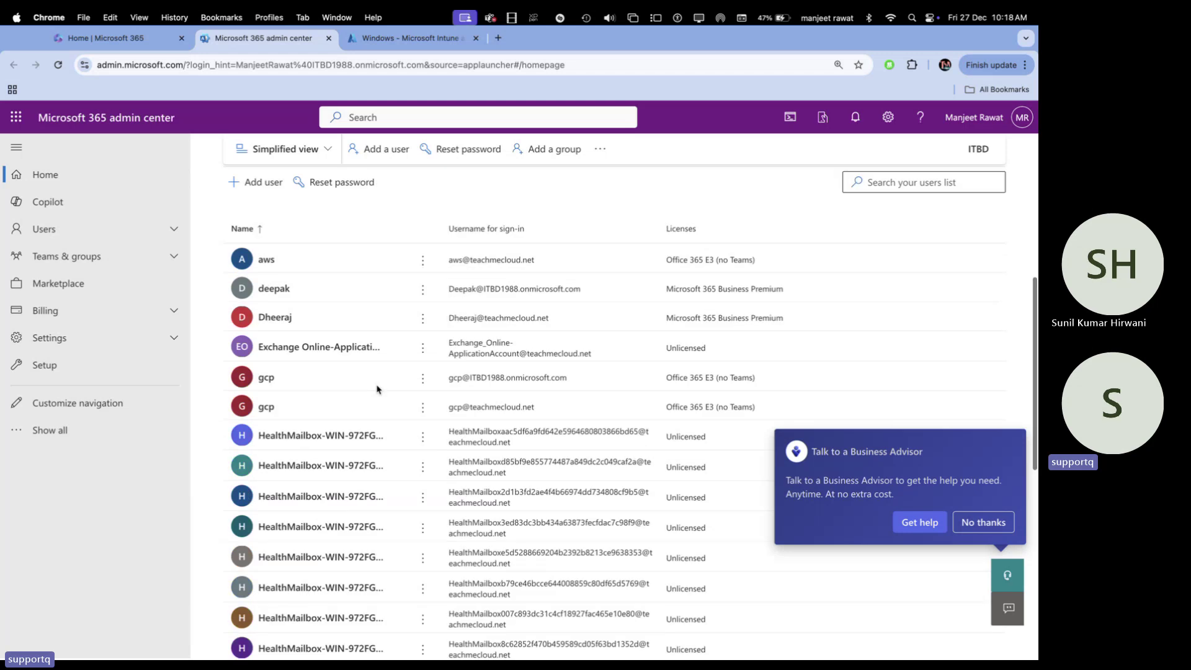
{"action": "scroll", "coordinate": [319, 494], "scroll_direction": "down", "scroll_amount": 2}
{"action": "scroll", "coordinate": [325, 496], "scroll_direction": "down", "scroll_amount": 6}
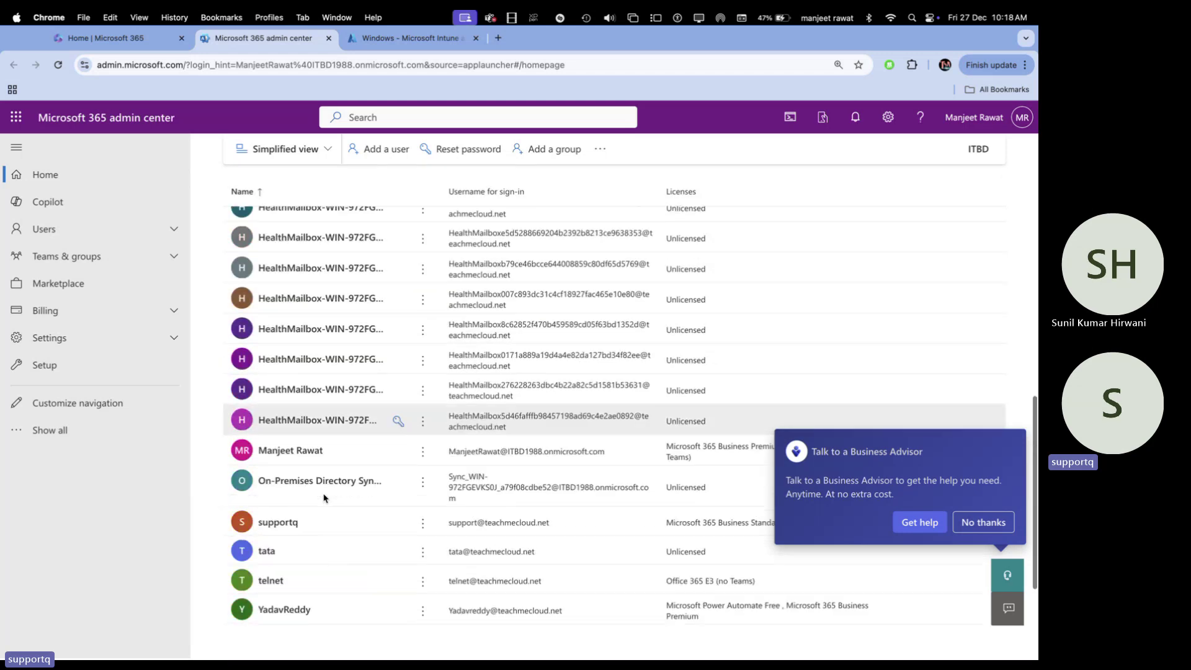
{"action": "scroll", "coordinate": [336, 432], "scroll_direction": "up", "scroll_amount": 10}
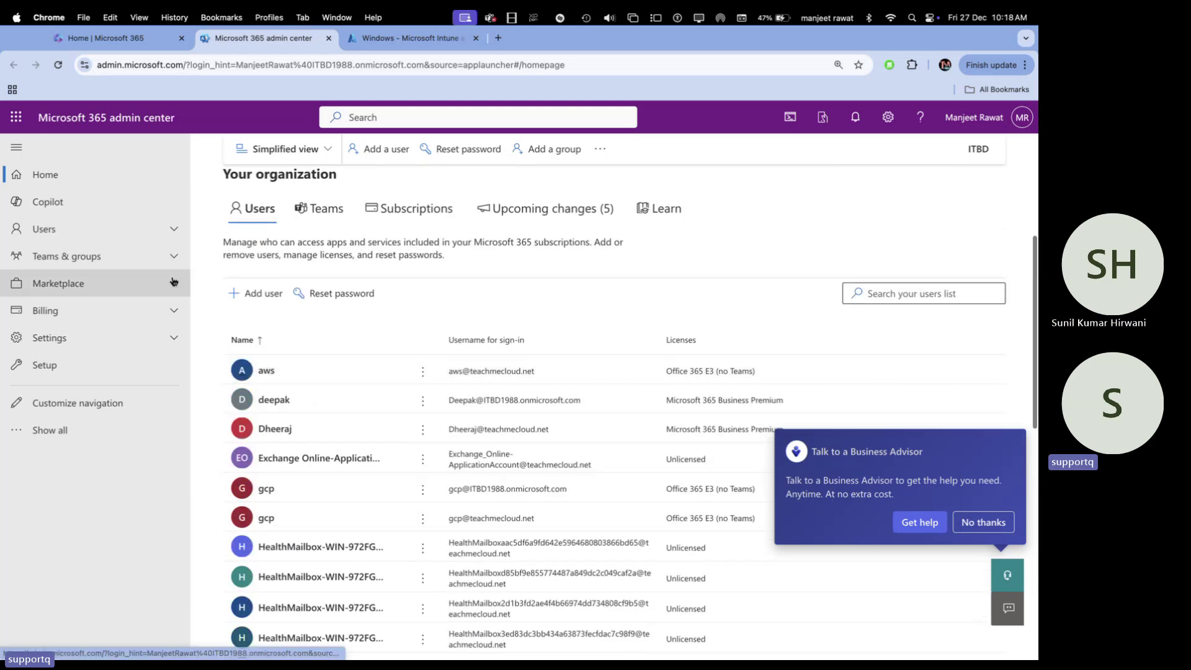
Display the organization's billing licenses and open the details of Microsoft 365 Business Standard.
{"action": "left_click", "coordinate": [53, 430]}
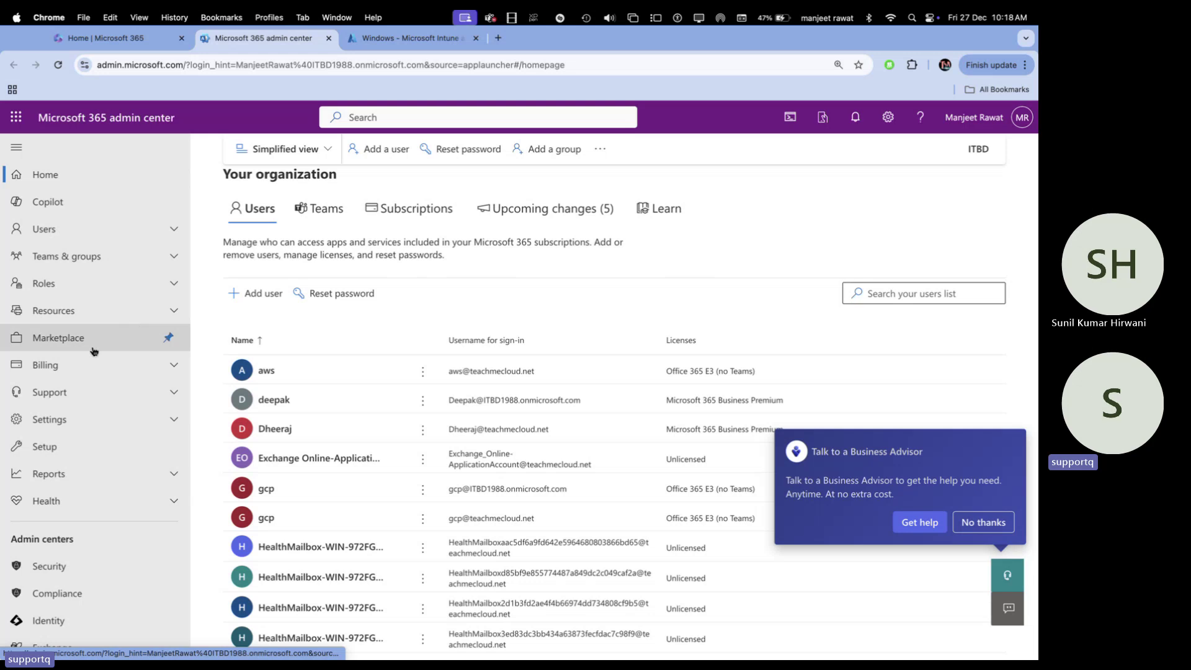
{"action": "left_click", "coordinate": [81, 375]}
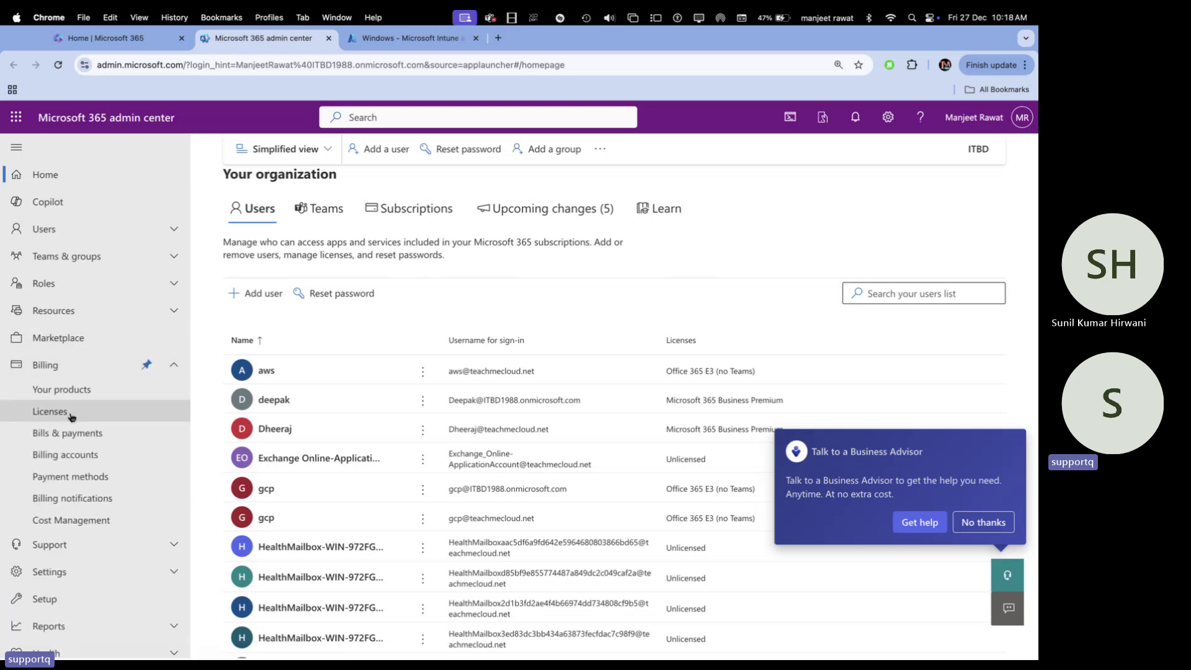
{"action": "left_click", "coordinate": [72, 412]}
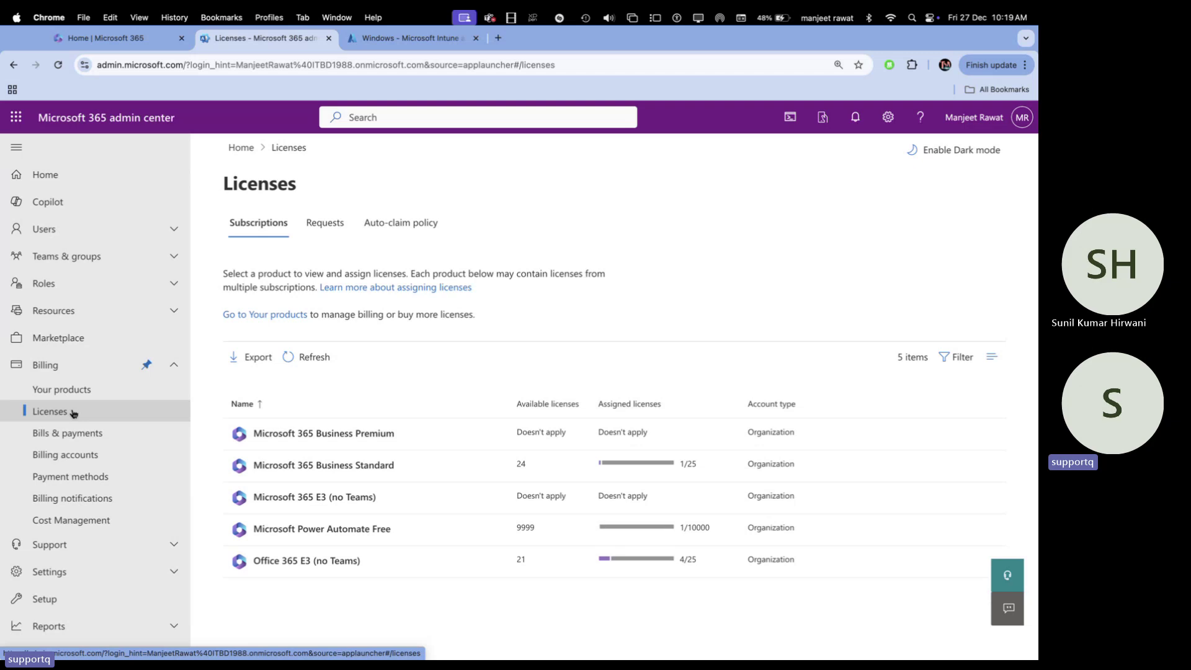
{"action": "left_click", "coordinate": [304, 465]}
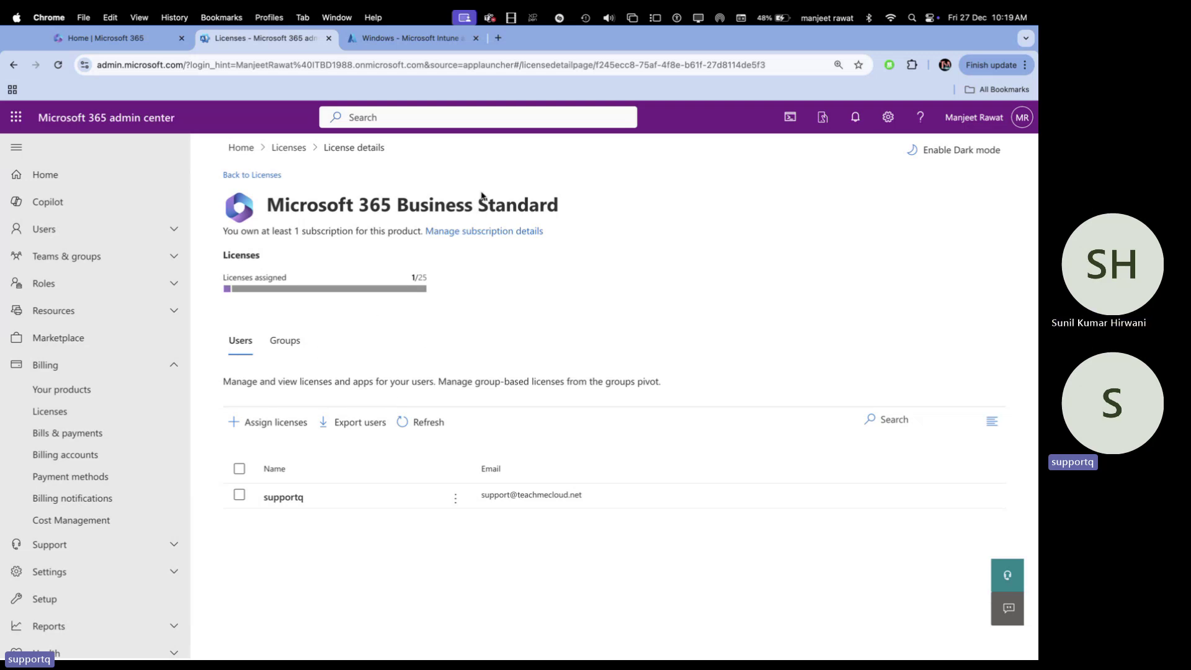
Switch to OneNote and handwrite the heading "Manage Licences" in green in the blank area below the outline, enclosed in a box.
{"action": "key", "text": "ctrl+Right"}
{"action": "scroll", "coordinate": [479, 330], "scroll_direction": "down", "scroll_amount": 3}
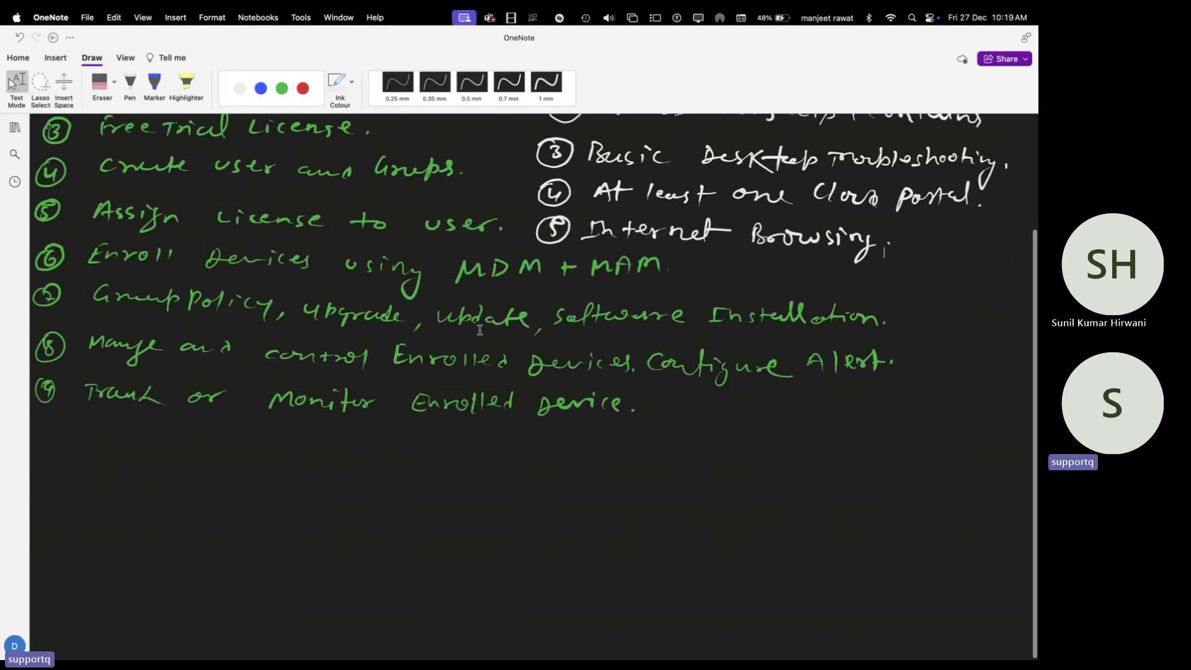
{"action": "scroll", "coordinate": [479, 329], "scroll_direction": "up", "scroll_amount": 1}
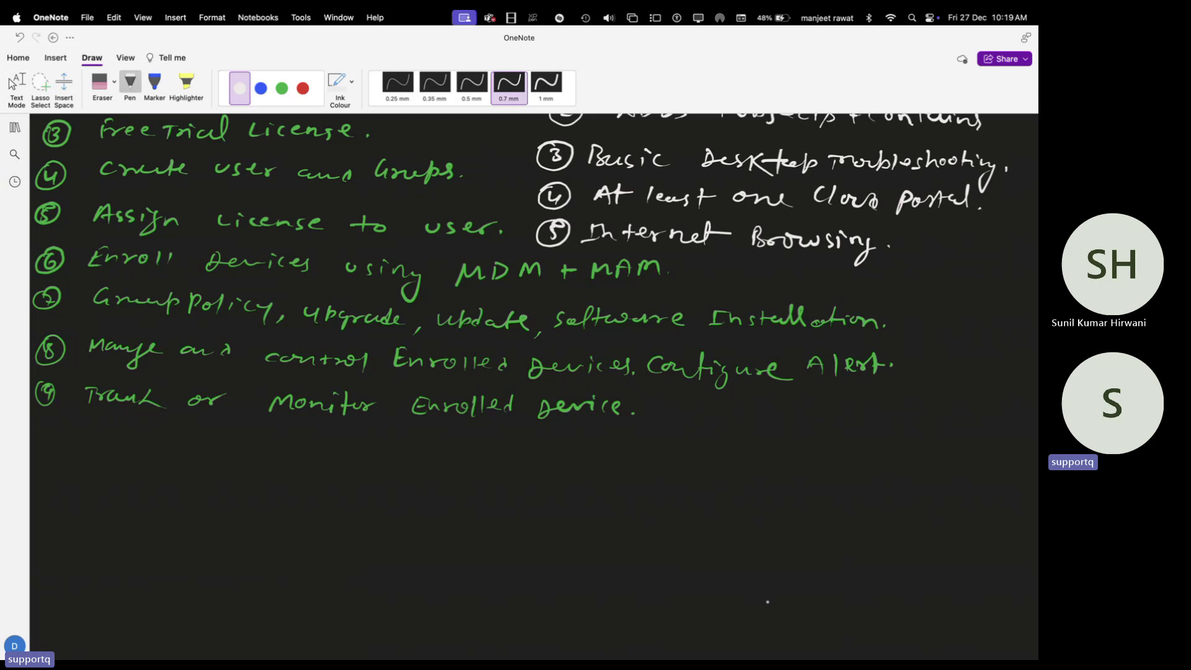
{"action": "scroll", "coordinate": [1005, 634], "scroll_direction": "down", "scroll_amount": 10}
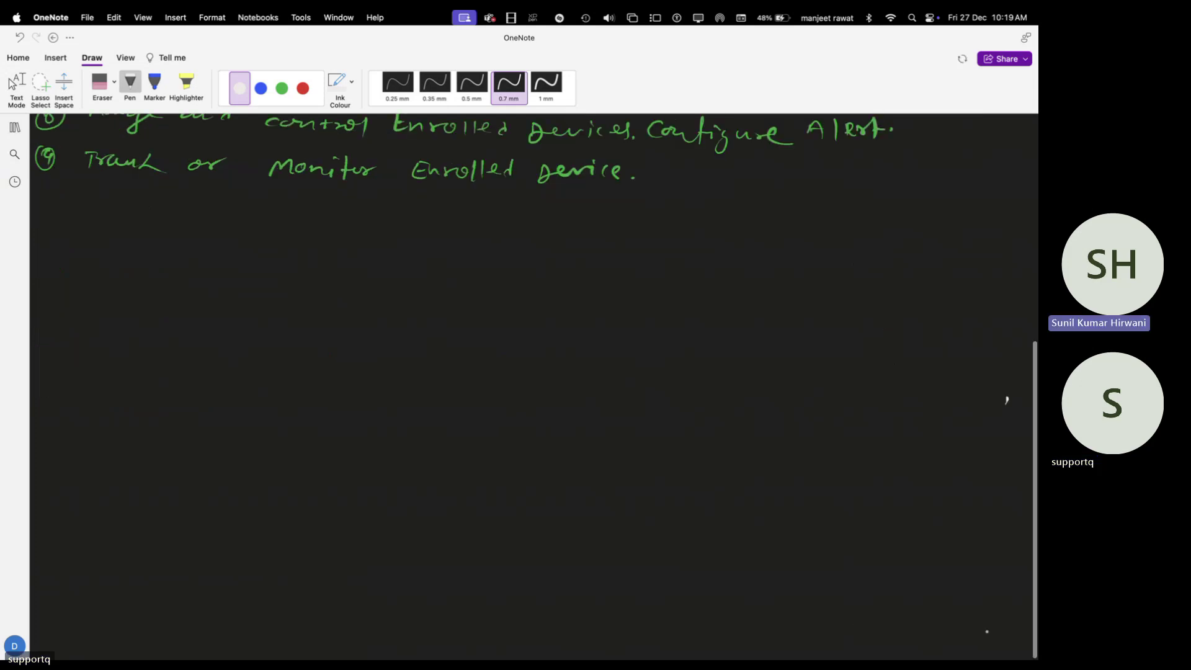
{"action": "left_click", "coordinate": [282, 88]}
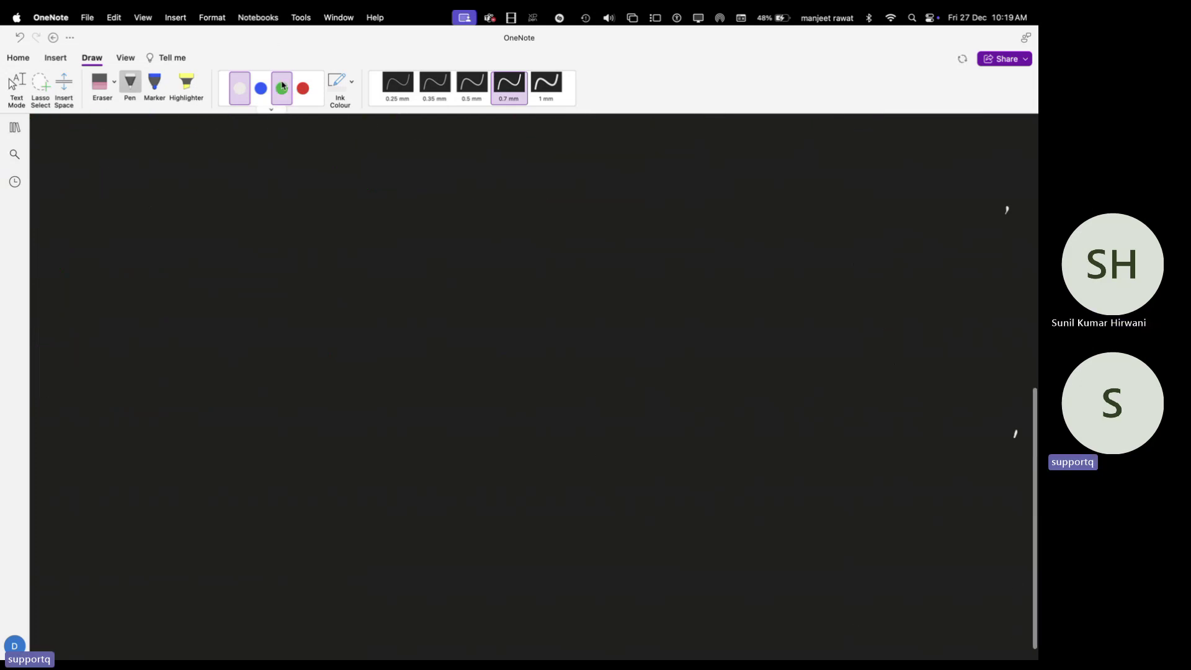
{"action": "mouse_move", "coordinate": [368, 152]}
{"action": "left_mouse_down"}
{"action": "mouse_move", "coordinate": [374, 138]}
{"action": "mouse_move", "coordinate": [434, 146]}
{"action": "mouse_move", "coordinate": [444, 160]}
{"action": "mouse_move", "coordinate": [491, 158]}
{"action": "left_mouse_up"}
{"action": "left_click", "coordinate": [440, 160]}
{"action": "left_click_drag", "start_coordinate": [496, 149], "coordinate": [527, 159]}
{"action": "left_click_drag", "start_coordinate": [532, 149], "coordinate": [536, 160]}
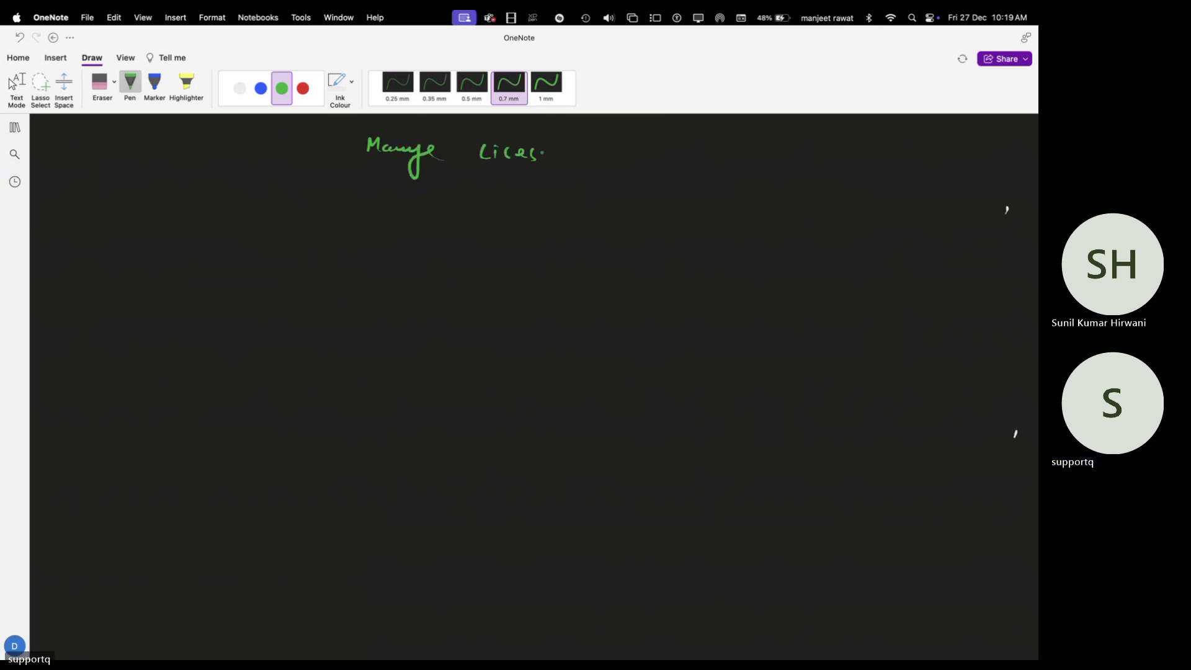
{"action": "left_click_drag", "start_coordinate": [532, 159], "coordinate": [551, 159]}
{"action": "mouse_move", "coordinate": [560, 155]}
{"action": "left_mouse_down"}
{"action": "mouse_move", "coordinate": [577, 149]}
{"action": "mouse_move", "coordinate": [579, 163]}
{"action": "left_mouse_up"}
{"action": "mouse_move", "coordinate": [354, 133]}
{"action": "left_mouse_down"}
{"action": "mouse_move", "coordinate": [434, 186]}
{"action": "mouse_move", "coordinate": [577, 197]}
{"action": "mouse_move", "coordinate": [602, 166]}
{"action": "mouse_move", "coordinate": [531, 128]}
{"action": "mouse_move", "coordinate": [389, 121]}
{"action": "mouse_move", "coordinate": [353, 141]}
{"action": "left_mouse_up"}
Handwrite "Package License" and "Add On-License." side by side in white below the heading, box each, and return to text mode.
{"action": "left_click", "coordinate": [233, 91]}
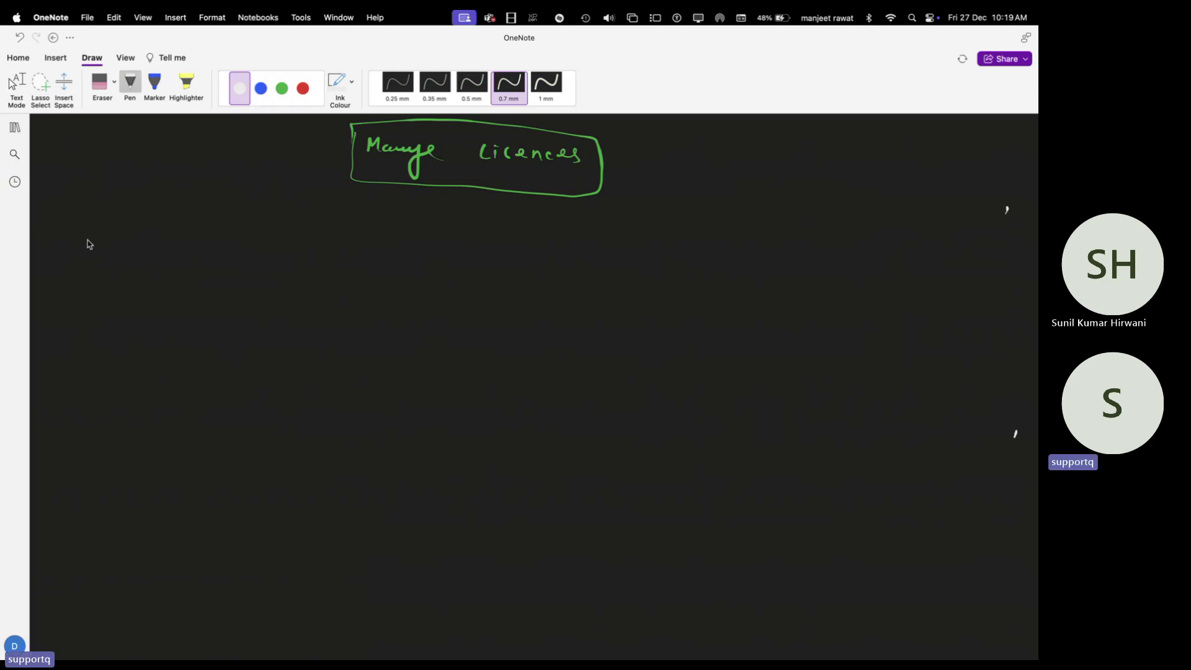
{"action": "mouse_move", "coordinate": [121, 247]}
{"action": "left_mouse_down"}
{"action": "mouse_move", "coordinate": [124, 232]}
{"action": "mouse_move", "coordinate": [210, 238]}
{"action": "mouse_move", "coordinate": [219, 254]}
{"action": "mouse_move", "coordinate": [238, 236]}
{"action": "mouse_move", "coordinate": [340, 248]}
{"action": "mouse_move", "coordinate": [357, 237]}
{"action": "left_mouse_up"}
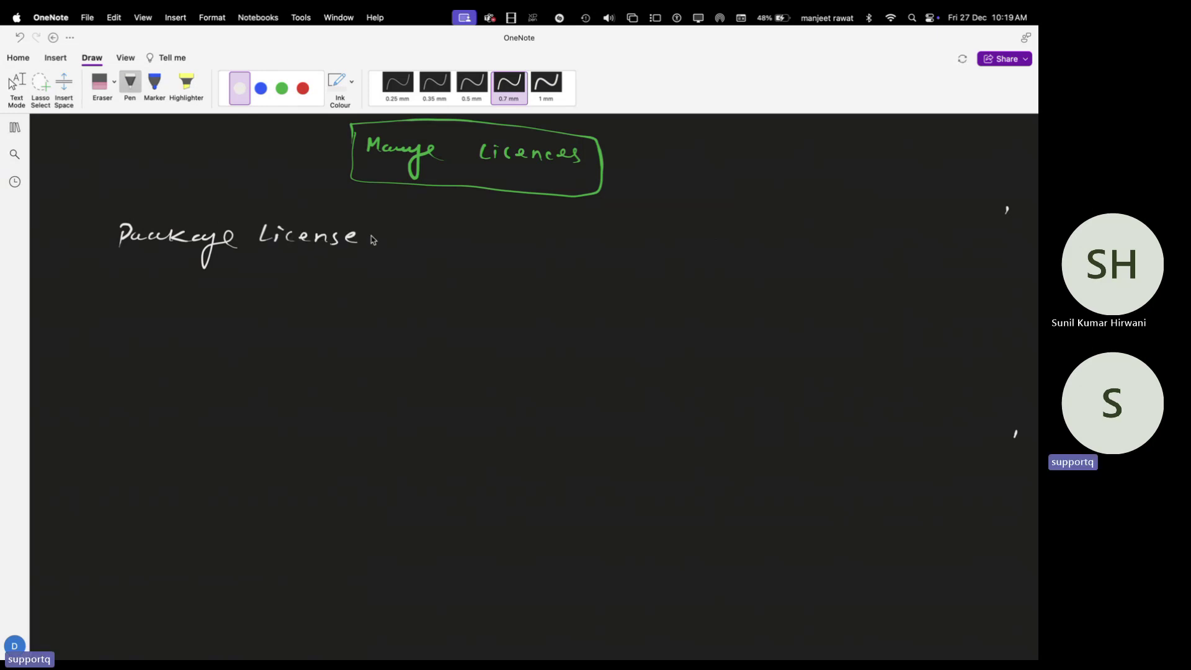
{"action": "left_click_drag", "start_coordinate": [686, 243], "coordinate": [912, 247]}
{"action": "left_click", "coordinate": [917, 247]}
{"action": "mouse_move", "coordinate": [673, 218]}
{"action": "left_mouse_down"}
{"action": "mouse_move", "coordinate": [671, 251]}
{"action": "mouse_move", "coordinate": [800, 222]}
{"action": "mouse_move", "coordinate": [893, 227]}
{"action": "mouse_move", "coordinate": [899, 266]}
{"action": "mouse_move", "coordinate": [663, 253]}
{"action": "left_mouse_up"}
{"action": "mouse_move", "coordinate": [112, 216]}
{"action": "left_mouse_down"}
{"action": "mouse_move", "coordinate": [105, 248]}
{"action": "mouse_move", "coordinate": [245, 262]}
{"action": "mouse_move", "coordinate": [375, 253]}
{"action": "mouse_move", "coordinate": [347, 217]}
{"action": "mouse_move", "coordinate": [111, 220]}
{"action": "left_mouse_up"}
{"action": "left_click", "coordinate": [12, 84]}
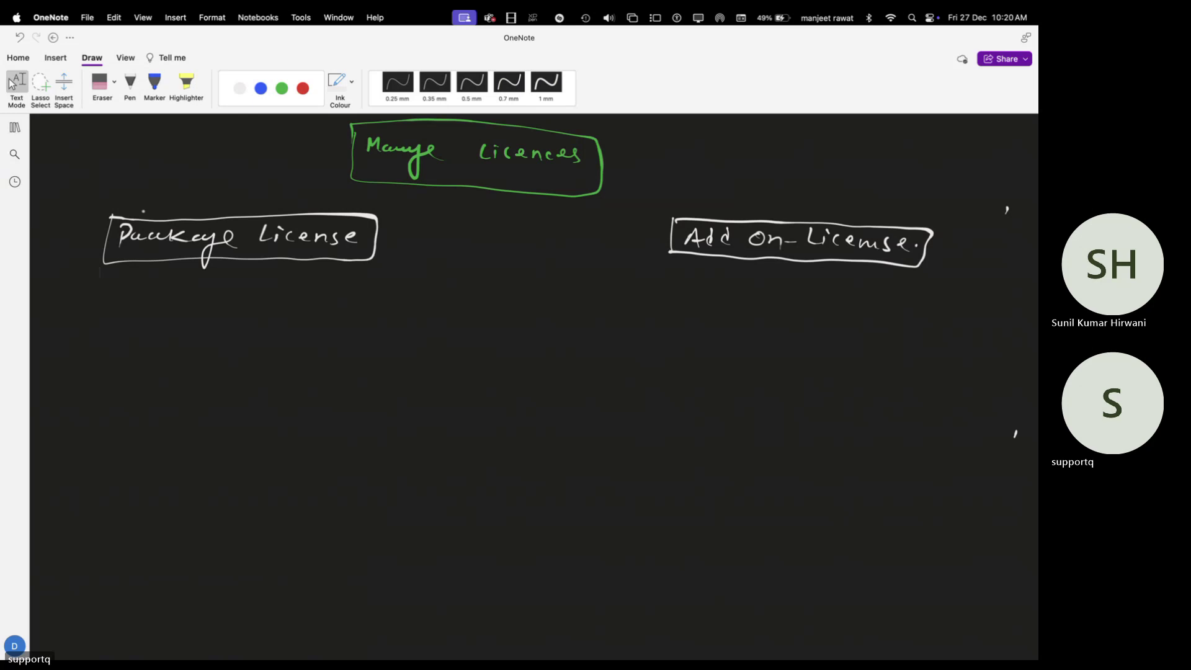
Handwrite item 1, "MS-365 - E3, E5", in blue below the Package License heading with its number circled.
{"action": "left_click", "coordinate": [260, 88]}
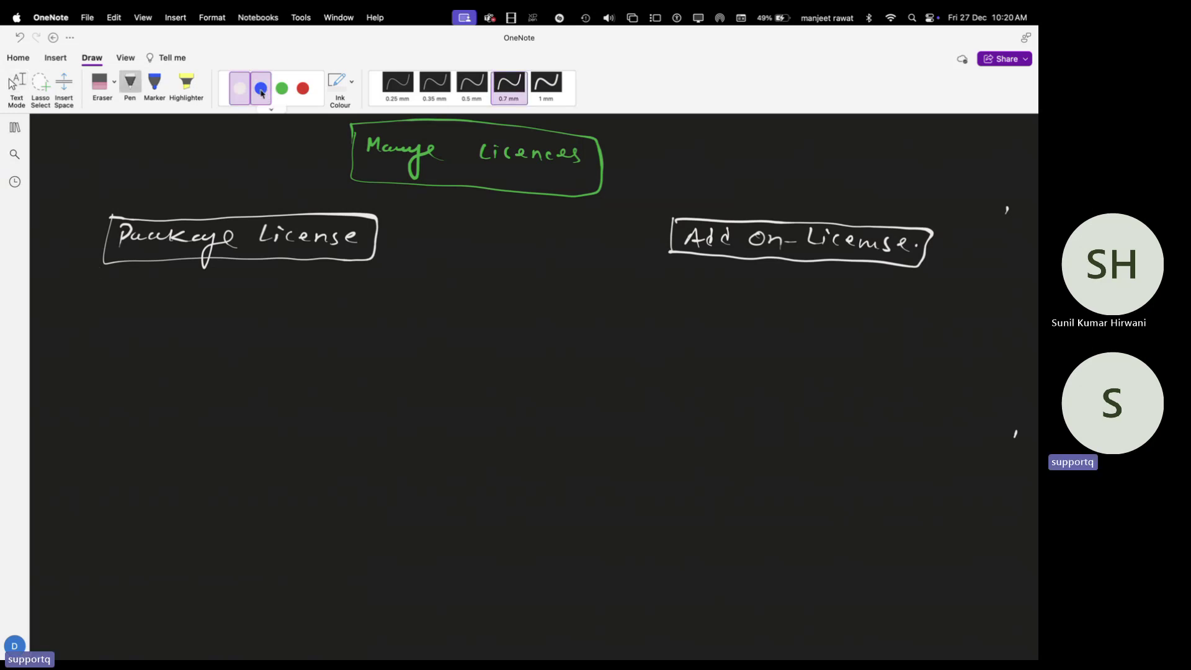
{"action": "mouse_move", "coordinate": [67, 305]}
{"action": "left_mouse_down"}
{"action": "mouse_move", "coordinate": [55, 321]}
{"action": "mouse_move", "coordinate": [69, 306]}
{"action": "left_mouse_up"}
{"action": "mouse_move", "coordinate": [63, 310]}
{"action": "left_mouse_down"}
{"action": "mouse_move", "coordinate": [268, 327]}
{"action": "mouse_move", "coordinate": [296, 320]}
{"action": "mouse_move", "coordinate": [298, 303]}
{"action": "left_mouse_up"}
{"action": "left_click_drag", "start_coordinate": [284, 312], "coordinate": [306, 322]}
{"action": "left_click_drag", "start_coordinate": [311, 309], "coordinate": [324, 308]}
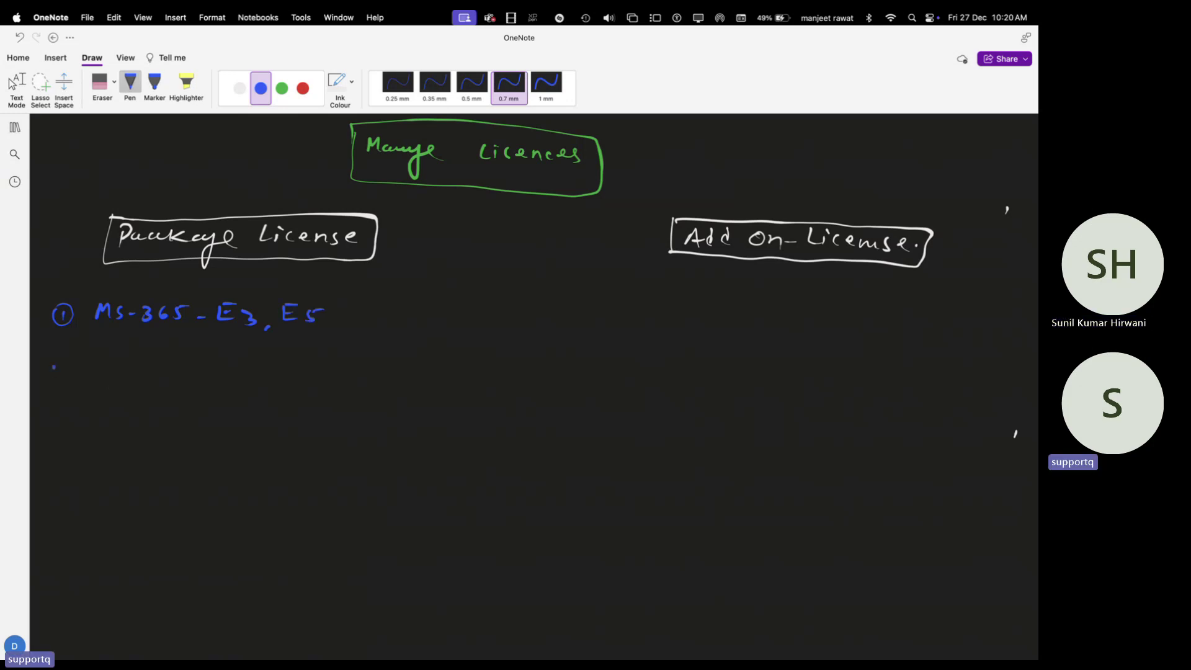
Handwrite item 2, "MS-365 Business Standard.", in blue in the Package License list with its number circled.
{"action": "left_click_drag", "start_coordinate": [49, 367], "coordinate": [127, 379]}
{"action": "left_click_drag", "start_coordinate": [141, 374], "coordinate": [248, 384]}
{"action": "mouse_move", "coordinate": [258, 374]}
{"action": "left_mouse_down"}
{"action": "mouse_move", "coordinate": [253, 386]}
{"action": "mouse_move", "coordinate": [351, 389]}
{"action": "left_mouse_up"}
{"action": "left_click", "coordinate": [331, 376]}
{"action": "left_click_drag", "start_coordinate": [346, 380], "coordinate": [377, 388]}
{"action": "mouse_move", "coordinate": [379, 381]}
{"action": "left_mouse_down"}
{"action": "mouse_move", "coordinate": [390, 388]}
{"action": "mouse_move", "coordinate": [405, 370]}
{"action": "mouse_move", "coordinate": [416, 388]}
{"action": "left_mouse_up"}
{"action": "left_click_drag", "start_coordinate": [423, 388], "coordinate": [439, 389]}
{"action": "left_click_drag", "start_coordinate": [445, 370], "coordinate": [445, 388]}
{"action": "left_click", "coordinate": [453, 385]}
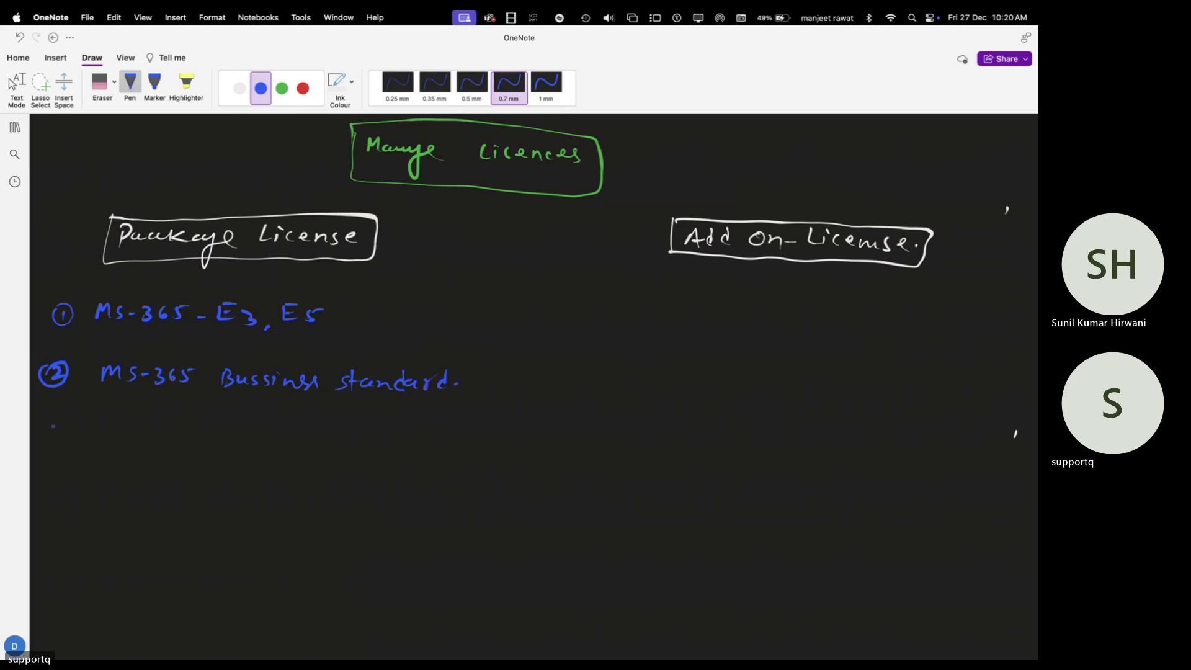
Handwrite item 3, "MS-365 Business Premium.", in blue in the Package License list with its number circled.
{"action": "left_click_drag", "start_coordinate": [49, 419], "coordinate": [116, 431]}
{"action": "left_click", "coordinate": [135, 424]}
{"action": "mouse_move", "coordinate": [127, 419]}
{"action": "left_mouse_down"}
{"action": "mouse_move", "coordinate": [123, 430]}
{"action": "mouse_move", "coordinate": [147, 425]}
{"action": "left_mouse_up"}
{"action": "mouse_move", "coordinate": [151, 418]}
{"action": "left_mouse_down"}
{"action": "mouse_move", "coordinate": [152, 435]}
{"action": "mouse_move", "coordinate": [185, 434]}
{"action": "mouse_move", "coordinate": [197, 418]}
{"action": "left_mouse_up"}
{"action": "mouse_move", "coordinate": [229, 419]}
{"action": "left_mouse_down"}
{"action": "mouse_move", "coordinate": [228, 435]}
{"action": "mouse_move", "coordinate": [258, 436]}
{"action": "left_mouse_up"}
{"action": "left_click_drag", "start_coordinate": [264, 428], "coordinate": [270, 438]}
{"action": "left_click_drag", "start_coordinate": [281, 431], "coordinate": [345, 448]}
{"action": "left_click_drag", "start_coordinate": [342, 435], "coordinate": [370, 433]}
{"action": "left_click_drag", "start_coordinate": [372, 432], "coordinate": [403, 443]}
{"action": "left_click_drag", "start_coordinate": [407, 435], "coordinate": [463, 447]}
{"action": "left_click", "coordinate": [473, 443]}
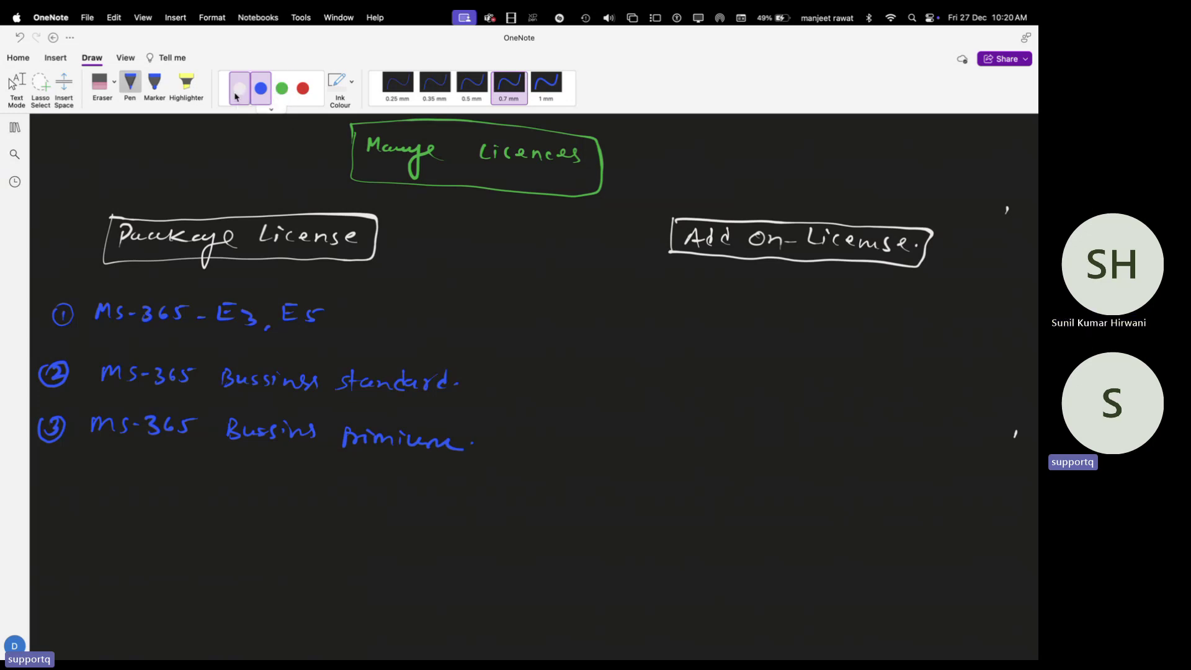
Handwrite "MS-Intune Plan-1, Plan-2" in green below the Add On-License heading and number it with a circled 1.
{"action": "left_click", "coordinate": [282, 89]}
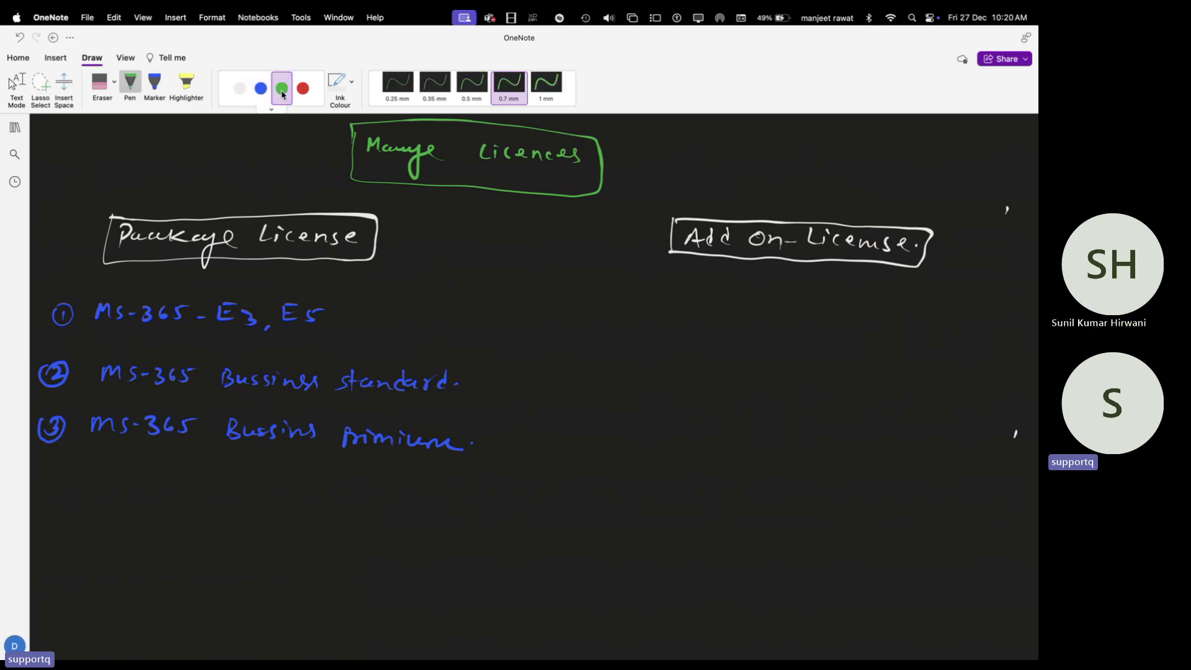
{"action": "left_click", "coordinate": [261, 88]}
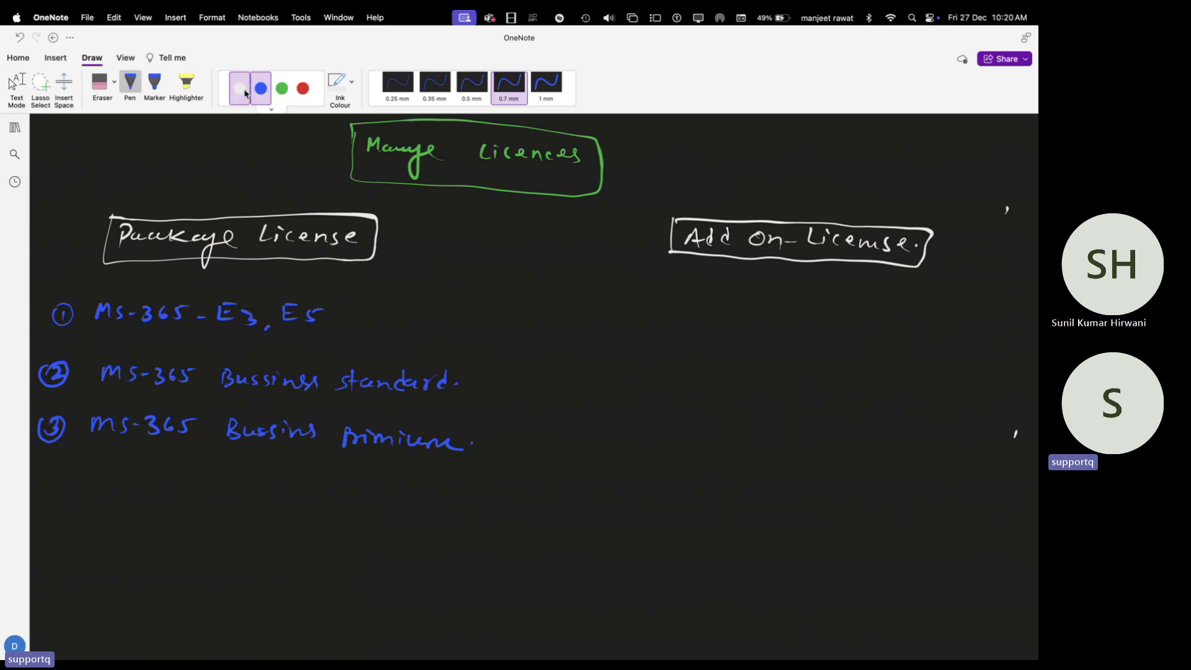
{"action": "left_click", "coordinate": [281, 89]}
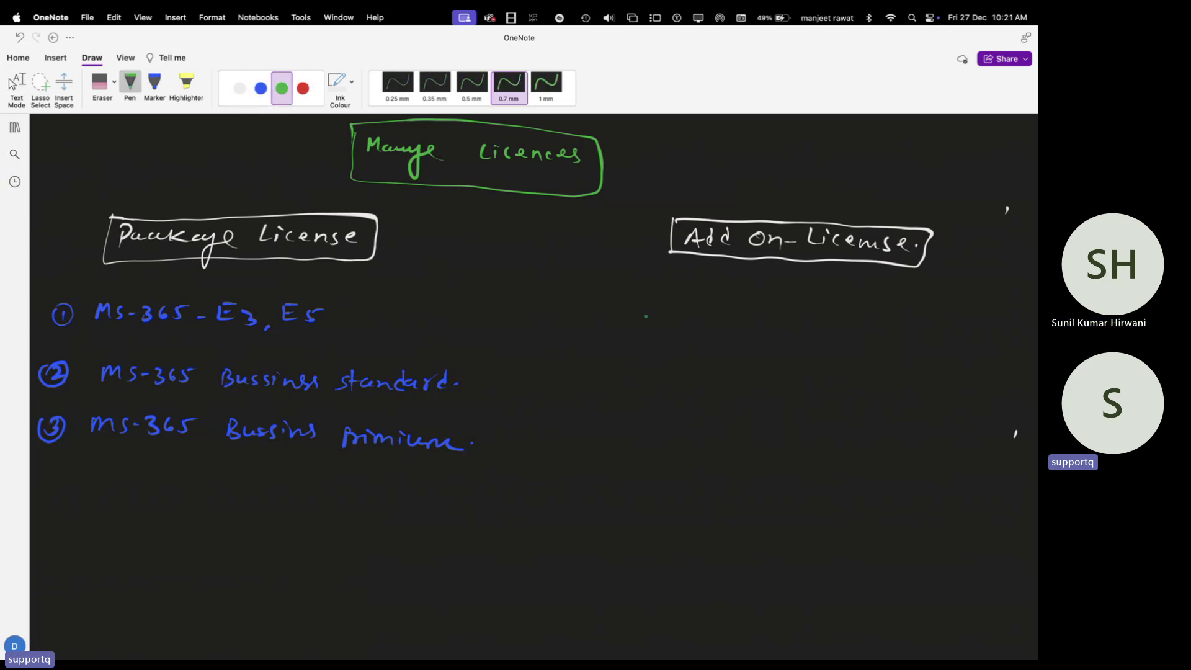
{"action": "mouse_move", "coordinate": [647, 319]}
{"action": "left_mouse_down"}
{"action": "mouse_move", "coordinate": [650, 304]}
{"action": "mouse_move", "coordinate": [664, 313]}
{"action": "left_mouse_up"}
{"action": "mouse_move", "coordinate": [673, 303]}
{"action": "left_mouse_down"}
{"action": "mouse_move", "coordinate": [668, 318]}
{"action": "mouse_move", "coordinate": [685, 311]}
{"action": "left_mouse_up"}
{"action": "left_click_drag", "start_coordinate": [689, 304], "coordinate": [723, 321]}
{"action": "left_click_drag", "start_coordinate": [719, 309], "coordinate": [768, 324]}
{"action": "mouse_move", "coordinate": [766, 310]}
{"action": "left_mouse_down"}
{"action": "mouse_move", "coordinate": [776, 317]}
{"action": "mouse_move", "coordinate": [784, 304]}
{"action": "left_mouse_up"}
{"action": "left_click_drag", "start_coordinate": [797, 313], "coordinate": [833, 320]}
{"action": "mouse_move", "coordinate": [838, 313]}
{"action": "left_mouse_down"}
{"action": "mouse_move", "coordinate": [857, 338]}
{"action": "mouse_move", "coordinate": [867, 313]}
{"action": "left_mouse_up"}
{"action": "mouse_move", "coordinate": [867, 314]}
{"action": "left_mouse_down"}
{"action": "mouse_move", "coordinate": [881, 329]}
{"action": "mouse_move", "coordinate": [922, 330]}
{"action": "left_mouse_up"}
{"action": "left_click_drag", "start_coordinate": [926, 324], "coordinate": [951, 335]}
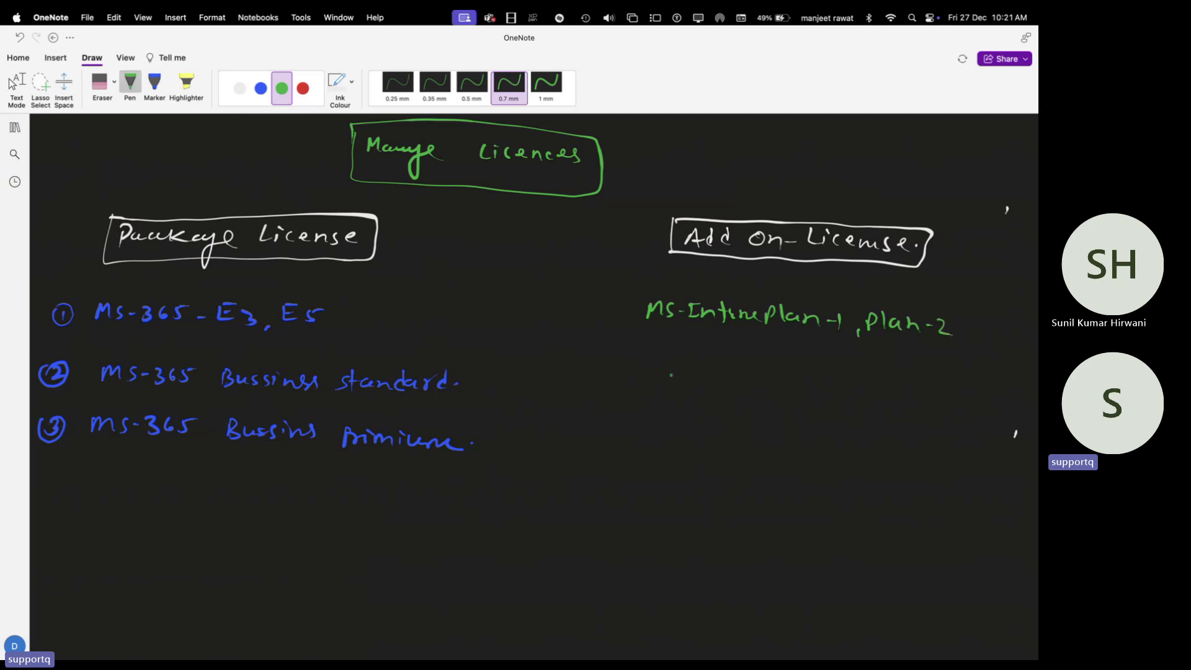
{"action": "mouse_move", "coordinate": [609, 311]}
{"action": "left_mouse_down"}
{"action": "mouse_move", "coordinate": [602, 322]}
{"action": "mouse_move", "coordinate": [617, 313]}
{"action": "left_mouse_up"}
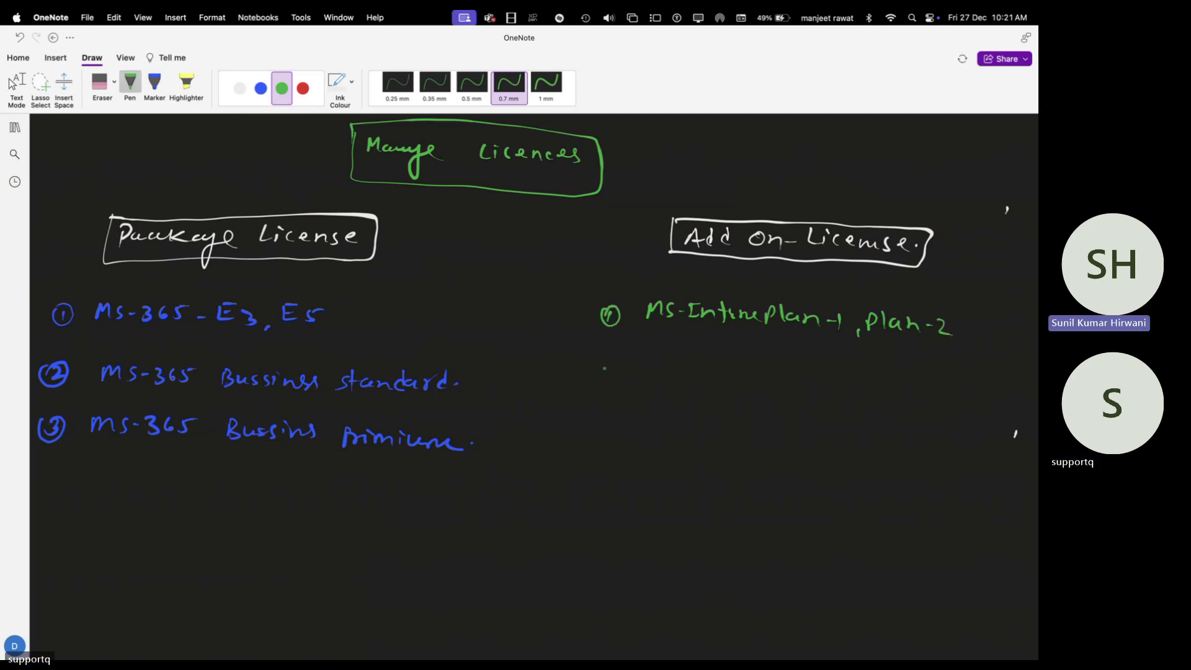
Handwrite item 2, "Mobility + security E3, E5", in green in the Add On-License list with its number circled.
{"action": "left_click_drag", "start_coordinate": [605, 366], "coordinate": [681, 374]}
{"action": "mouse_move", "coordinate": [685, 364]}
{"action": "left_mouse_down"}
{"action": "mouse_move", "coordinate": [709, 384]}
{"action": "mouse_move", "coordinate": [725, 381]}
{"action": "left_mouse_up"}
{"action": "left_click_drag", "start_coordinate": [733, 368], "coordinate": [740, 392]}
{"action": "mouse_move", "coordinate": [755, 370]}
{"action": "left_mouse_down"}
{"action": "mouse_move", "coordinate": [765, 370]}
{"action": "mouse_move", "coordinate": [759, 385]}
{"action": "mouse_move", "coordinate": [779, 383]}
{"action": "left_mouse_up"}
{"action": "left_click_drag", "start_coordinate": [789, 376], "coordinate": [831, 385]}
{"action": "mouse_move", "coordinate": [832, 379]}
{"action": "left_mouse_down"}
{"action": "mouse_move", "coordinate": [904, 389]}
{"action": "mouse_move", "coordinate": [907, 373]}
{"action": "left_mouse_up"}
{"action": "left_click", "coordinate": [880, 385]}
{"action": "mouse_move", "coordinate": [912, 379]}
{"action": "left_mouse_down"}
{"action": "mouse_move", "coordinate": [913, 396]}
{"action": "mouse_move", "coordinate": [943, 392]}
{"action": "mouse_move", "coordinate": [953, 376]}
{"action": "mouse_move", "coordinate": [968, 391]}
{"action": "left_mouse_up"}
{"action": "left_click_drag", "start_coordinate": [962, 380], "coordinate": [975, 380]}
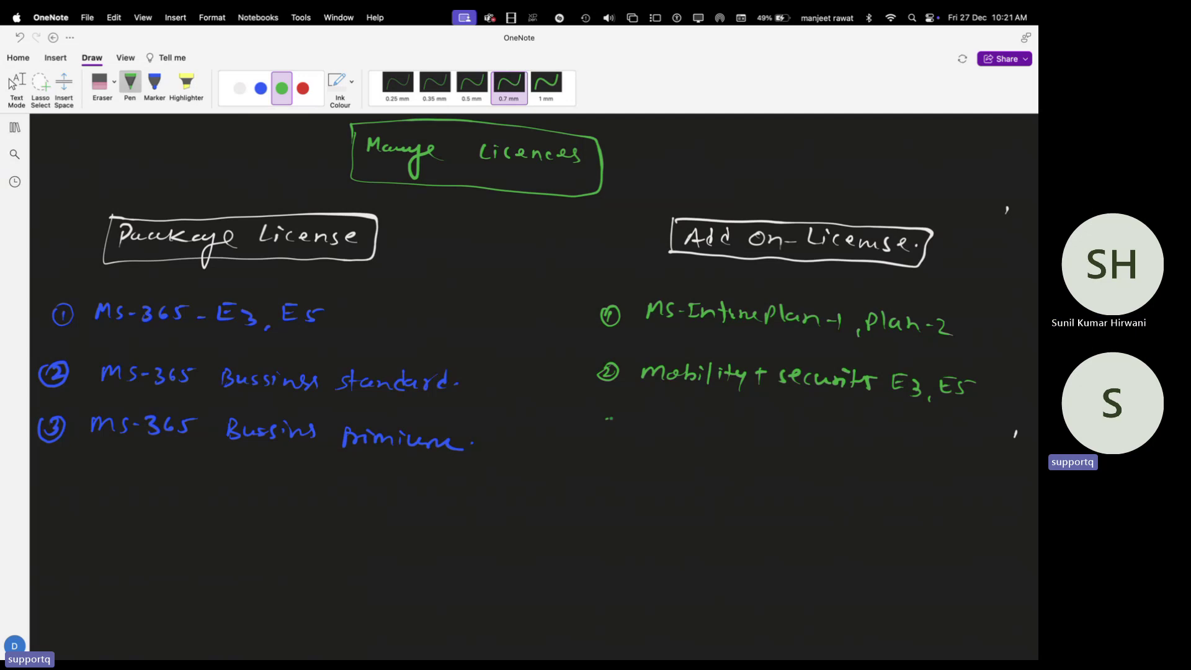
Handwrite item 3, "Teams.", in green in the Add On-License list with its number circled, and return to text mode.
{"action": "left_click_drag", "start_coordinate": [607, 419], "coordinate": [610, 432]}
{"action": "mouse_move", "coordinate": [618, 418]}
{"action": "left_mouse_down"}
{"action": "mouse_move", "coordinate": [605, 416]}
{"action": "mouse_move", "coordinate": [661, 442]}
{"action": "mouse_move", "coordinate": [668, 425]}
{"action": "mouse_move", "coordinate": [678, 442]}
{"action": "left_mouse_up"}
{"action": "mouse_move", "coordinate": [679, 436]}
{"action": "left_mouse_down"}
{"action": "mouse_move", "coordinate": [719, 439]}
{"action": "mouse_move", "coordinate": [719, 452]}
{"action": "left_mouse_up"}
{"action": "left_click_drag", "start_coordinate": [746, 444], "coordinate": [746, 445]}
{"action": "left_click", "coordinate": [12, 84]}
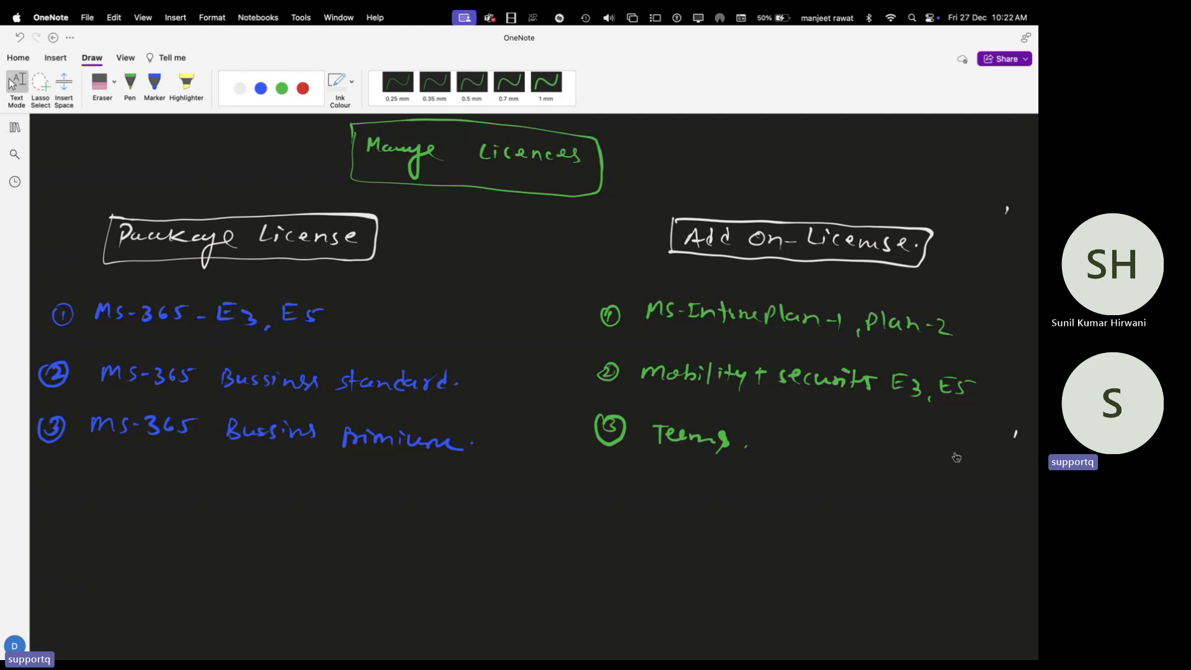
Annotate the package licenses in red with arrows and numbers: 45 for MS-365 E3, 52 for E5, 55 for Business Standard, 65 for Business Premium.
{"action": "left_click", "coordinate": [508, 82]}
{"action": "left_click", "coordinate": [303, 88]}
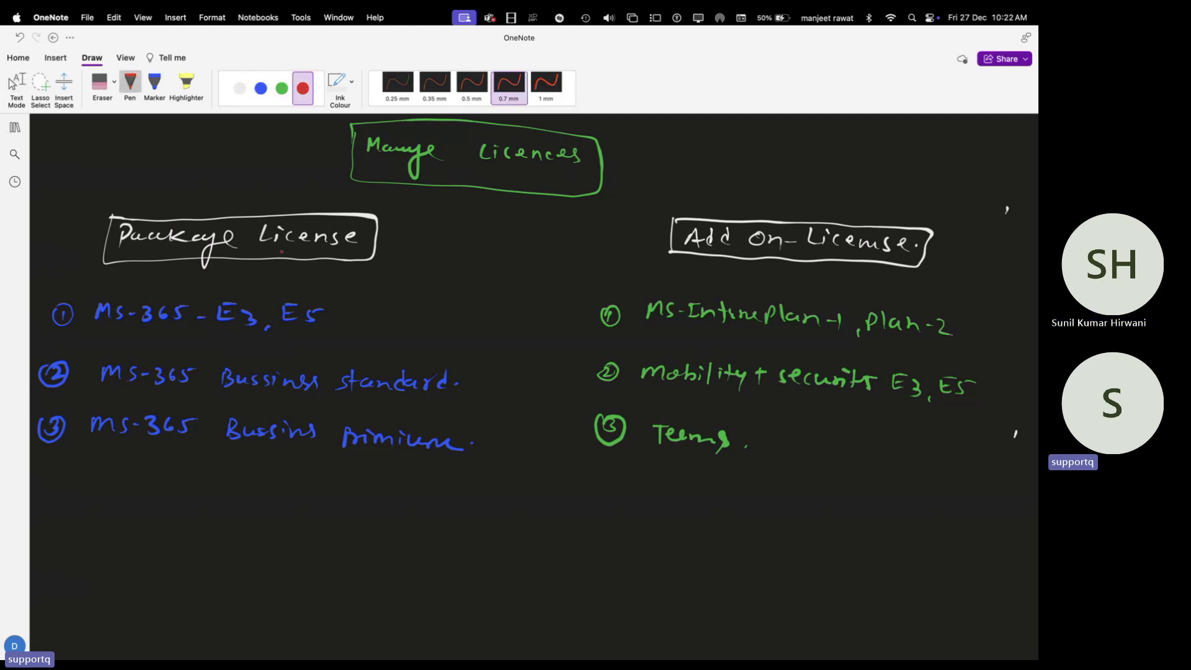
{"action": "left_click_drag", "start_coordinate": [184, 325], "coordinate": [185, 336]}
{"action": "left_click_drag", "start_coordinate": [179, 333], "coordinate": [200, 351]}
{"action": "left_click_drag", "start_coordinate": [328, 321], "coordinate": [359, 324]}
{"action": "left_click_drag", "start_coordinate": [358, 309], "coordinate": [391, 320]}
{"action": "left_click_drag", "start_coordinate": [458, 382], "coordinate": [490, 383]}
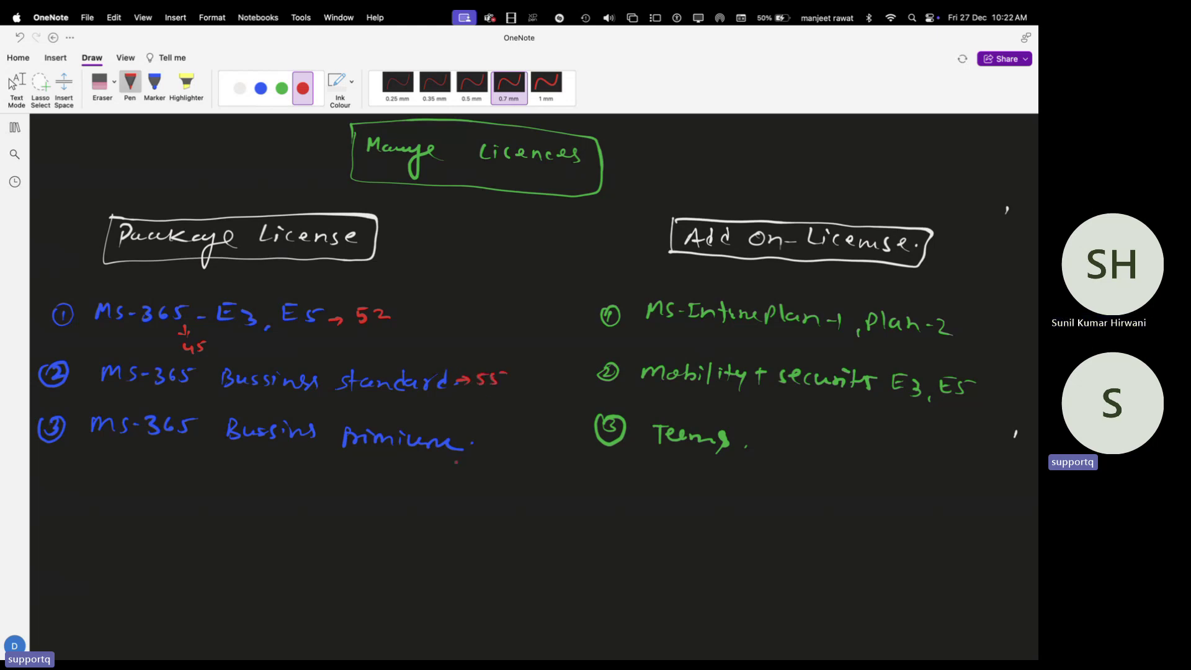
{"action": "left_click_drag", "start_coordinate": [467, 448], "coordinate": [481, 447]}
{"action": "mouse_move", "coordinate": [498, 442]}
{"action": "left_mouse_down"}
{"action": "mouse_move", "coordinate": [496, 453]}
{"action": "mouse_move", "coordinate": [520, 442]}
{"action": "left_mouse_up"}
Handwrite "outlook, Teams, word, Excel, onenote" in white below the Business Premium item and return to text mode.
{"action": "left_click", "coordinate": [239, 88]}
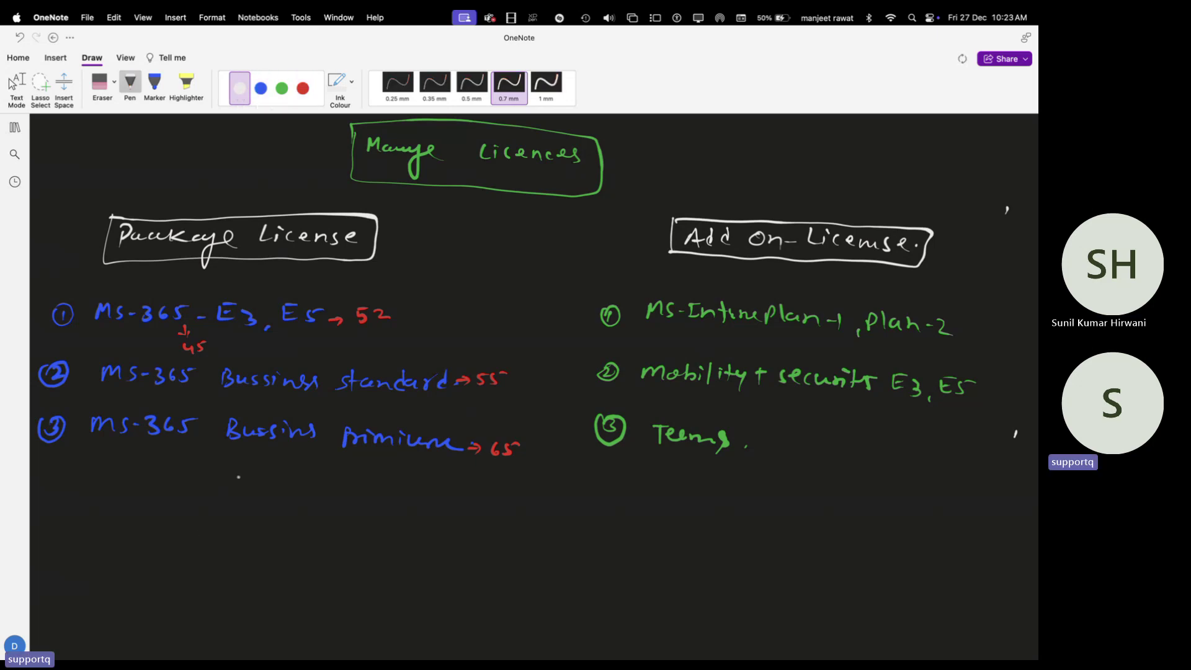
{"action": "mouse_move", "coordinate": [227, 482]}
{"action": "left_mouse_down"}
{"action": "mouse_move", "coordinate": [290, 483]}
{"action": "mouse_move", "coordinate": [314, 498]}
{"action": "mouse_move", "coordinate": [390, 487]}
{"action": "mouse_move", "coordinate": [390, 504]}
{"action": "mouse_move", "coordinate": [444, 476]}
{"action": "mouse_move", "coordinate": [508, 495]}
{"action": "mouse_move", "coordinate": [572, 475]}
{"action": "mouse_move", "coordinate": [576, 492]}
{"action": "left_mouse_up"}
{"action": "left_click_drag", "start_coordinate": [574, 486], "coordinate": [585, 478]}
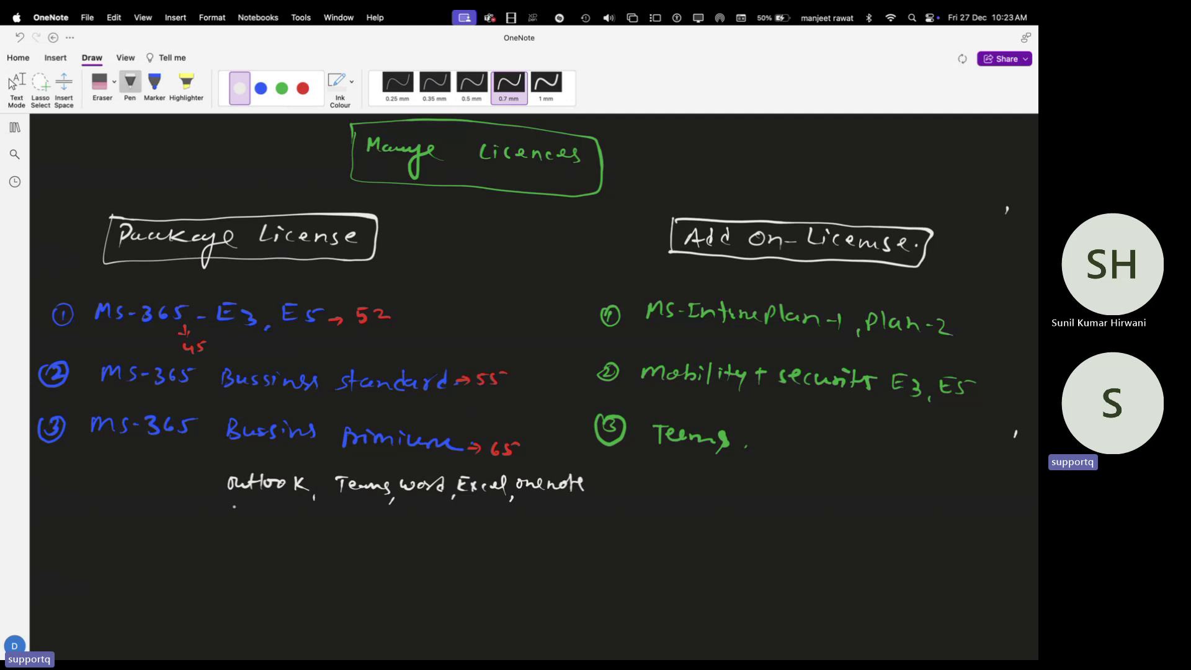
{"action": "left_click", "coordinate": [15, 84]}
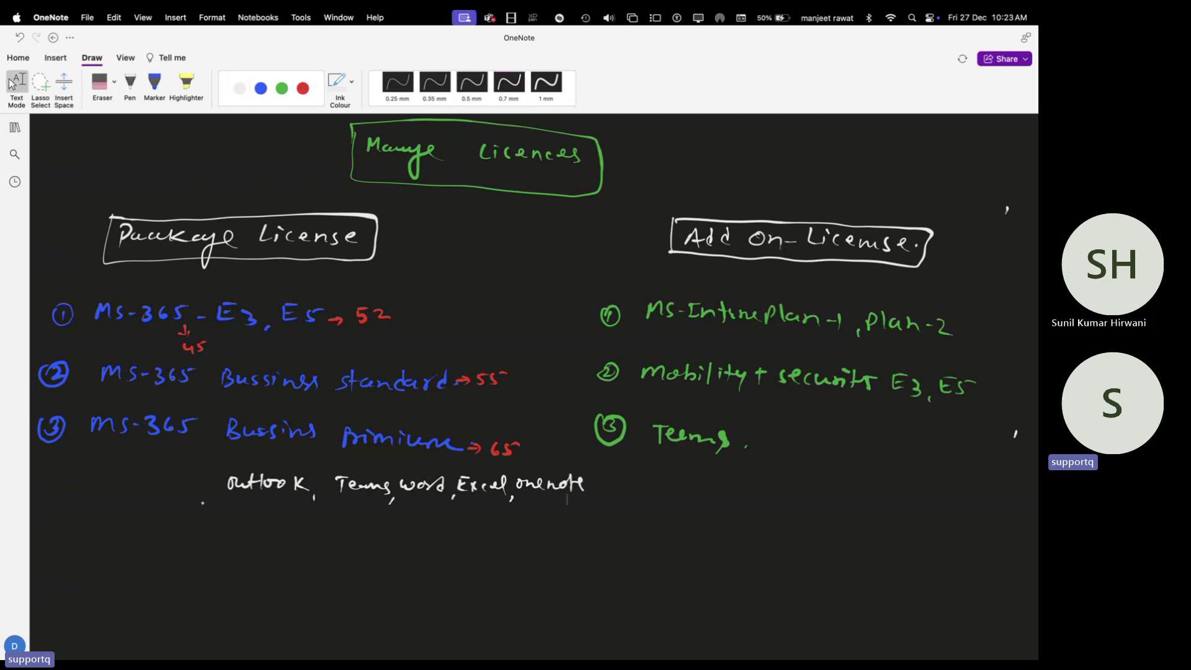
Draw small white downward arrows below the boxed Add On-License and Package License headings.
{"action": "left_click", "coordinate": [15, 84]}
{"action": "left_click_drag", "start_coordinate": [776, 268], "coordinate": [774, 284]}
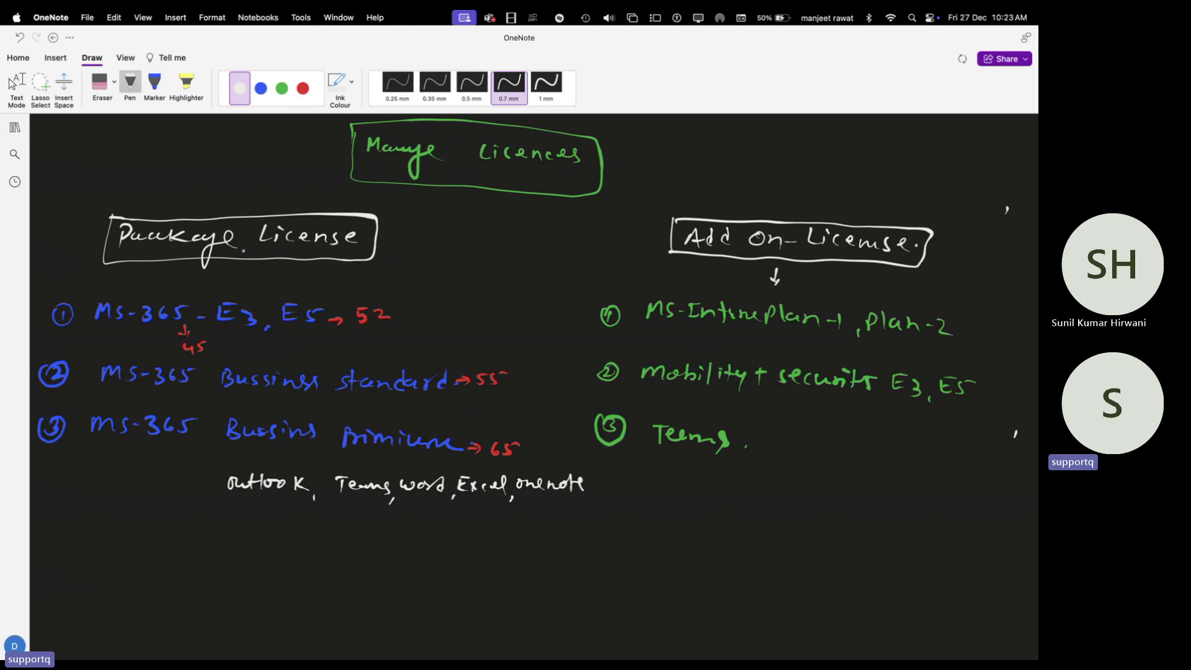
{"action": "mouse_move", "coordinate": [227, 263]}
{"action": "left_mouse_down"}
{"action": "mouse_move", "coordinate": [227, 292]}
{"action": "mouse_move", "coordinate": [233, 276]}
{"action": "left_mouse_up"}
{"action": "left_click", "coordinate": [15, 84]}
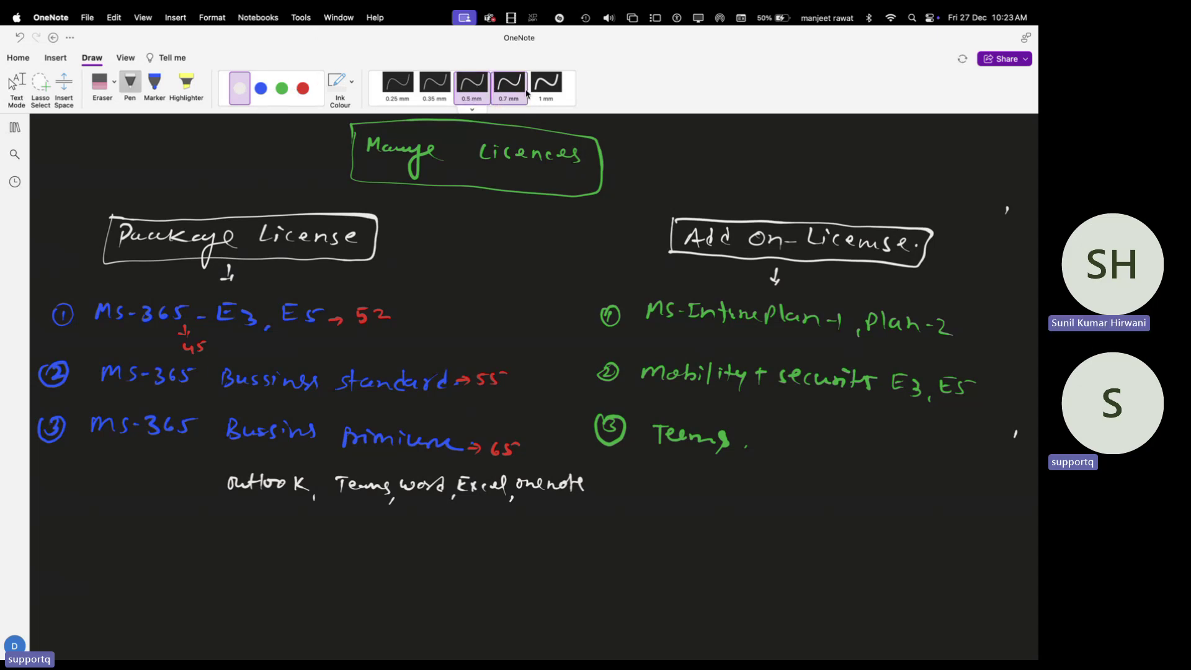
Underline Intune Plan-1, Plan-2 and the Mobility + security E3 in white in the Add On-License list.
{"action": "left_click_drag", "start_coordinate": [752, 333], "coordinate": [792, 336]}
{"action": "key", "text": "Escape"}
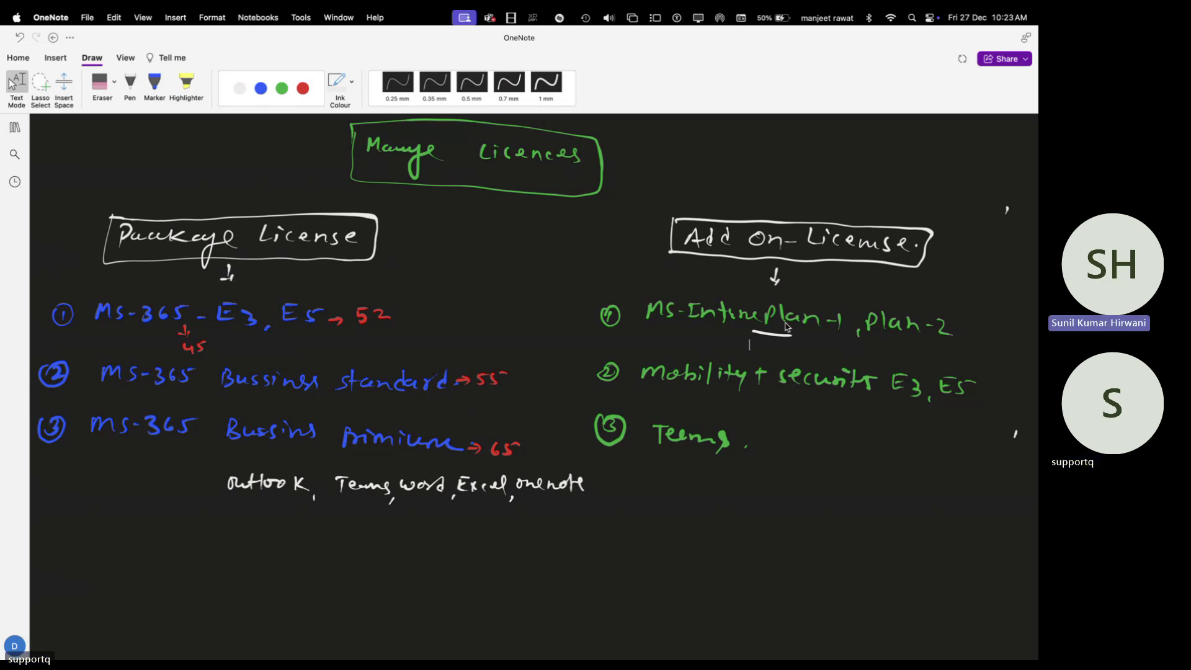
{"action": "left_click", "coordinate": [129, 81]}
{"action": "left_click_drag", "start_coordinate": [888, 342], "coordinate": [905, 342]}
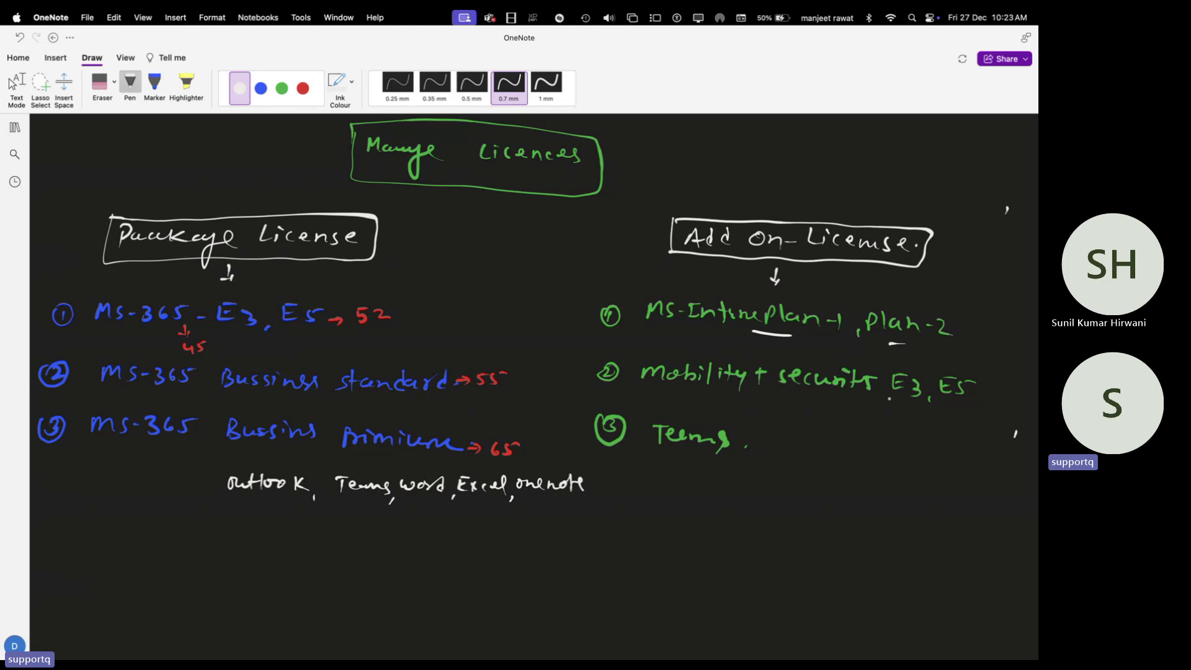
{"action": "mouse_move", "coordinate": [889, 398]}
{"action": "left_mouse_down"}
{"action": "mouse_move", "coordinate": [906, 400]}
{"action": "mouse_move", "coordinate": [886, 416]}
{"action": "left_mouse_up"}
{"action": "key", "text": "Escape"}
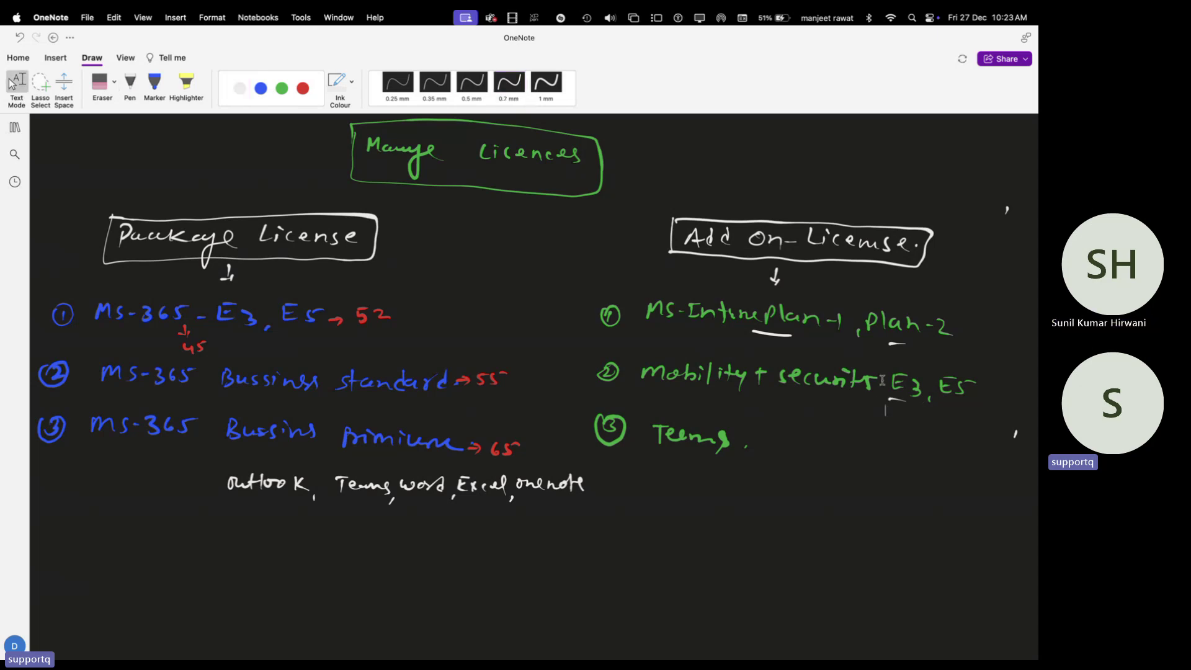
Handwrite item 4, "P1 + P2", in green in the Add On-License list with its number circled, and return to text mode.
{"action": "left_click", "coordinate": [130, 81]}
{"action": "left_click", "coordinate": [282, 88]}
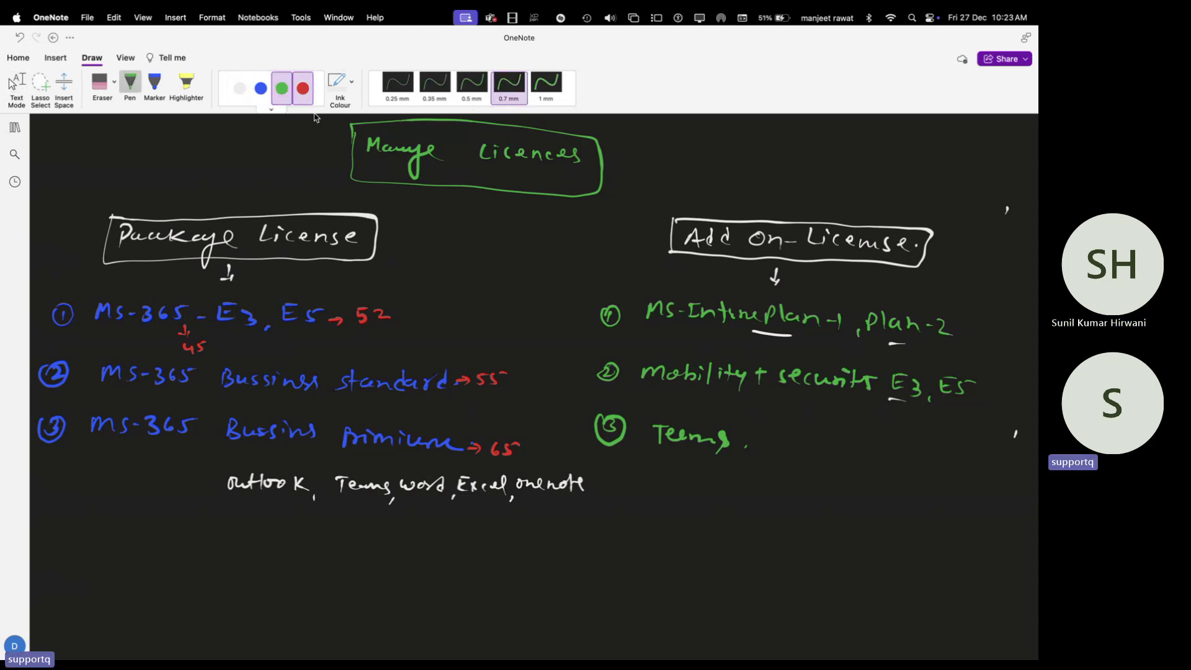
{"action": "left_click_drag", "start_coordinate": [606, 467], "coordinate": [613, 475]}
{"action": "mouse_move", "coordinate": [605, 464]}
{"action": "left_mouse_down"}
{"action": "mouse_move", "coordinate": [597, 479]}
{"action": "mouse_move", "coordinate": [607, 463]}
{"action": "mouse_move", "coordinate": [642, 483]}
{"action": "mouse_move", "coordinate": [696, 476]}
{"action": "left_mouse_up"}
{"action": "mouse_move", "coordinate": [688, 469]}
{"action": "left_mouse_down"}
{"action": "mouse_move", "coordinate": [689, 484]}
{"action": "mouse_move", "coordinate": [707, 487]}
{"action": "left_mouse_up"}
{"action": "left_click_drag", "start_coordinate": [707, 466], "coordinate": [733, 486]}
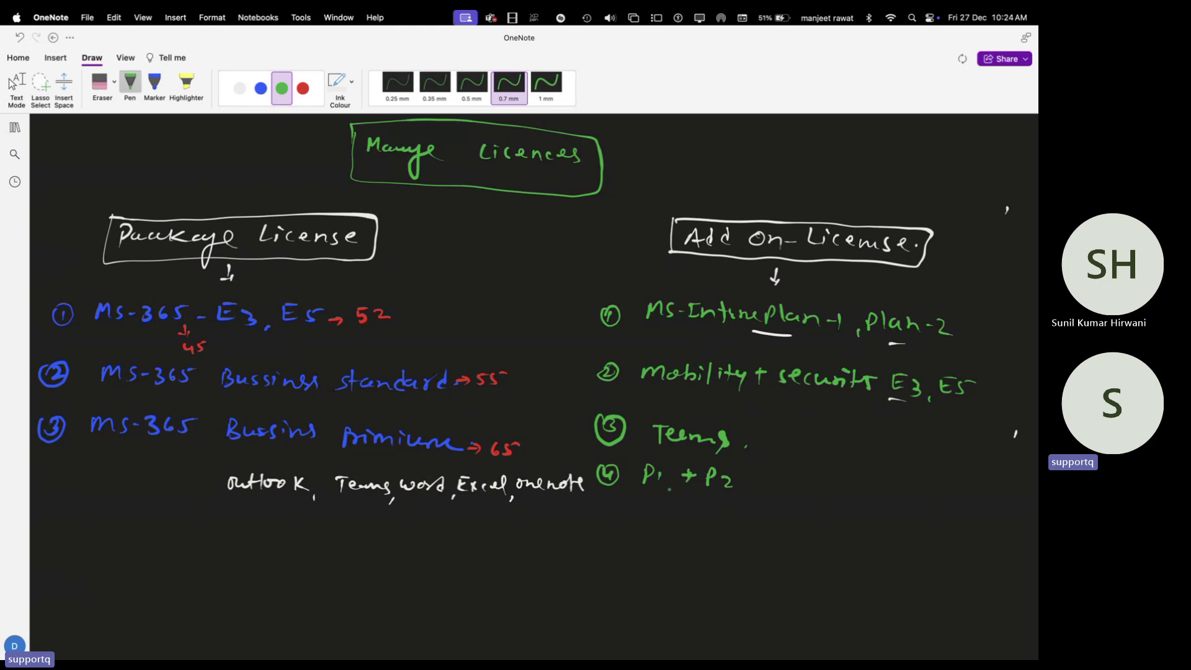
{"action": "left_click", "coordinate": [13, 84]}
Circle "E5" and "Business Premium" in green in the Package License list.
{"action": "mouse_move", "coordinate": [285, 294]}
{"action": "left_mouse_down"}
{"action": "mouse_move", "coordinate": [273, 329]}
{"action": "mouse_move", "coordinate": [289, 293]}
{"action": "left_mouse_up"}
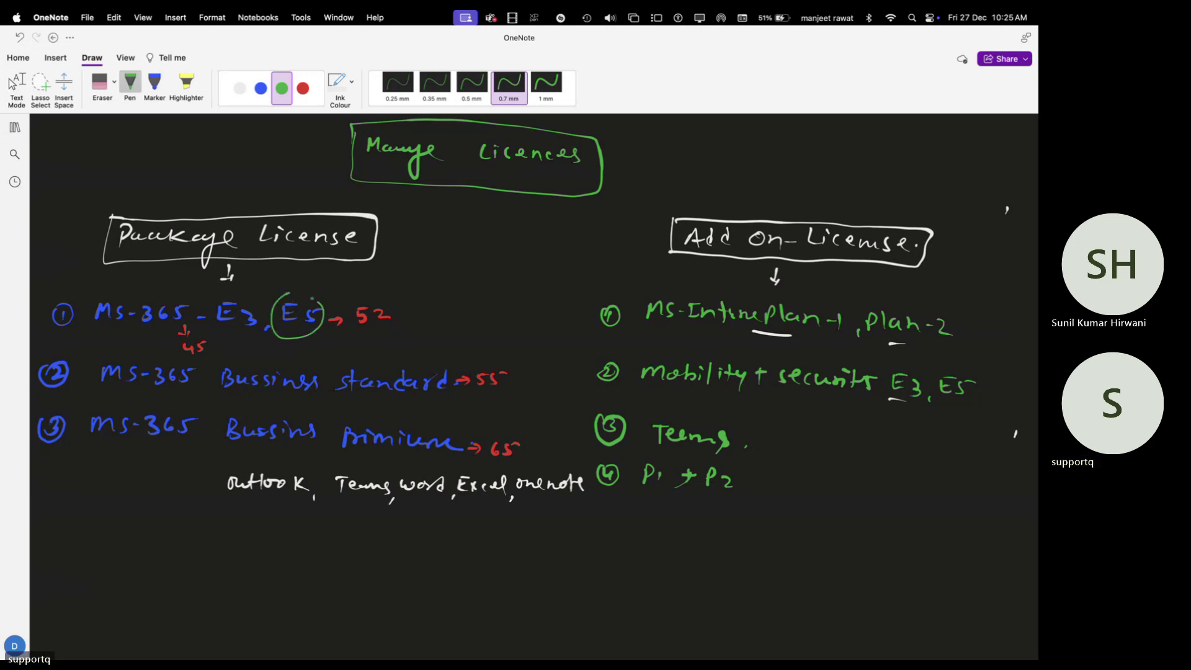
{"action": "mouse_move", "coordinate": [284, 396]}
{"action": "left_mouse_down"}
{"action": "mouse_move", "coordinate": [237, 403]}
{"action": "mouse_move", "coordinate": [320, 470]}
{"action": "mouse_move", "coordinate": [457, 422]}
{"action": "mouse_move", "coordinate": [277, 397]}
{"action": "left_mouse_up"}
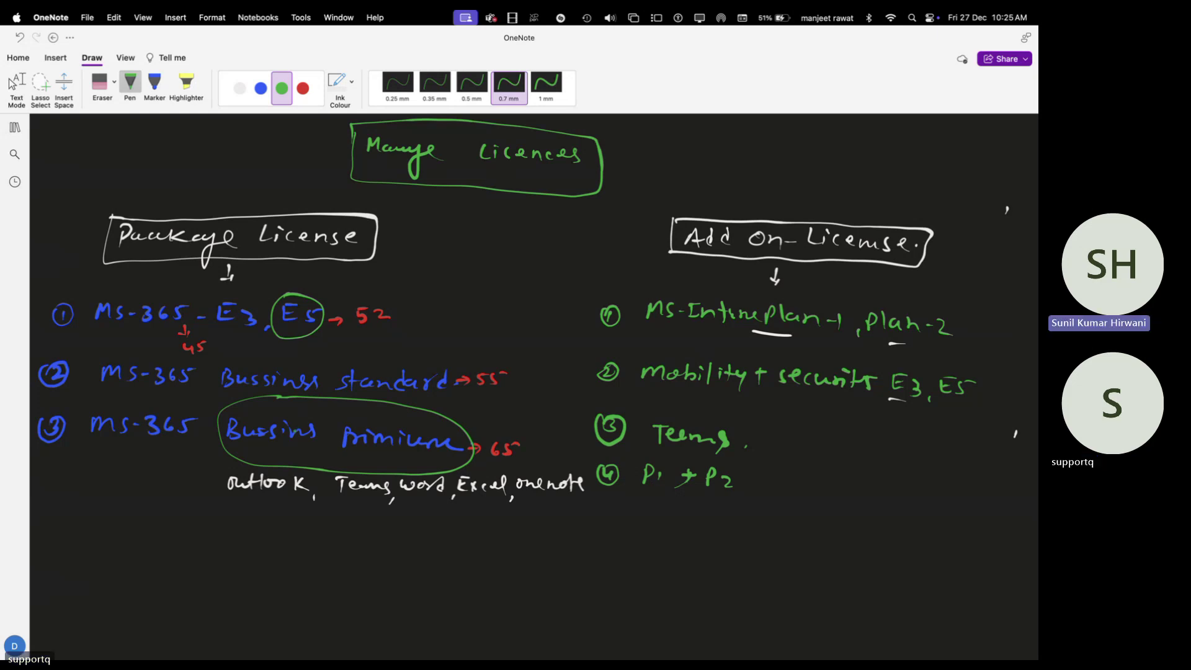
{"action": "key", "text": "Escape"}
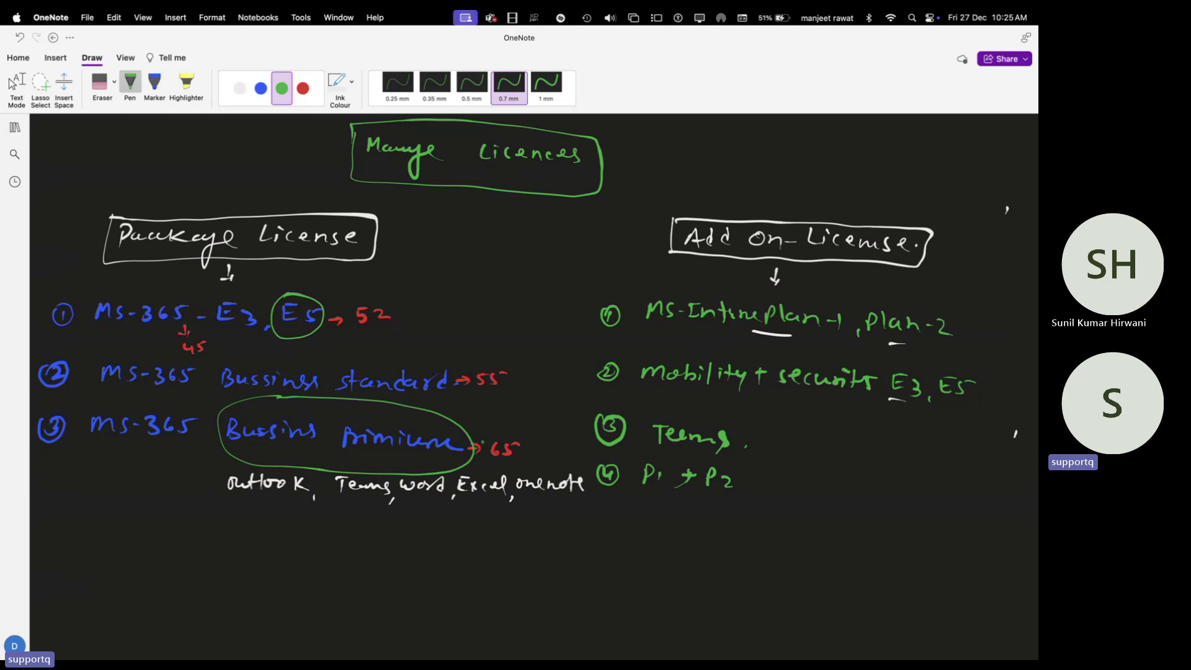
Connect the circled Business Premium and E5 with a curved green line and label it with an arrow and "Intune".
{"action": "mouse_move", "coordinate": [474, 441]}
{"action": "left_mouse_down"}
{"action": "mouse_move", "coordinate": [538, 437]}
{"action": "mouse_move", "coordinate": [562, 291]}
{"action": "mouse_move", "coordinate": [367, 277]}
{"action": "mouse_move", "coordinate": [310, 300]}
{"action": "left_mouse_up"}
{"action": "mouse_move", "coordinate": [493, 247]}
{"action": "left_mouse_down"}
{"action": "mouse_move", "coordinate": [528, 224]}
{"action": "mouse_move", "coordinate": [575, 223]}
{"action": "left_mouse_up"}
{"action": "key", "text": "Escape"}
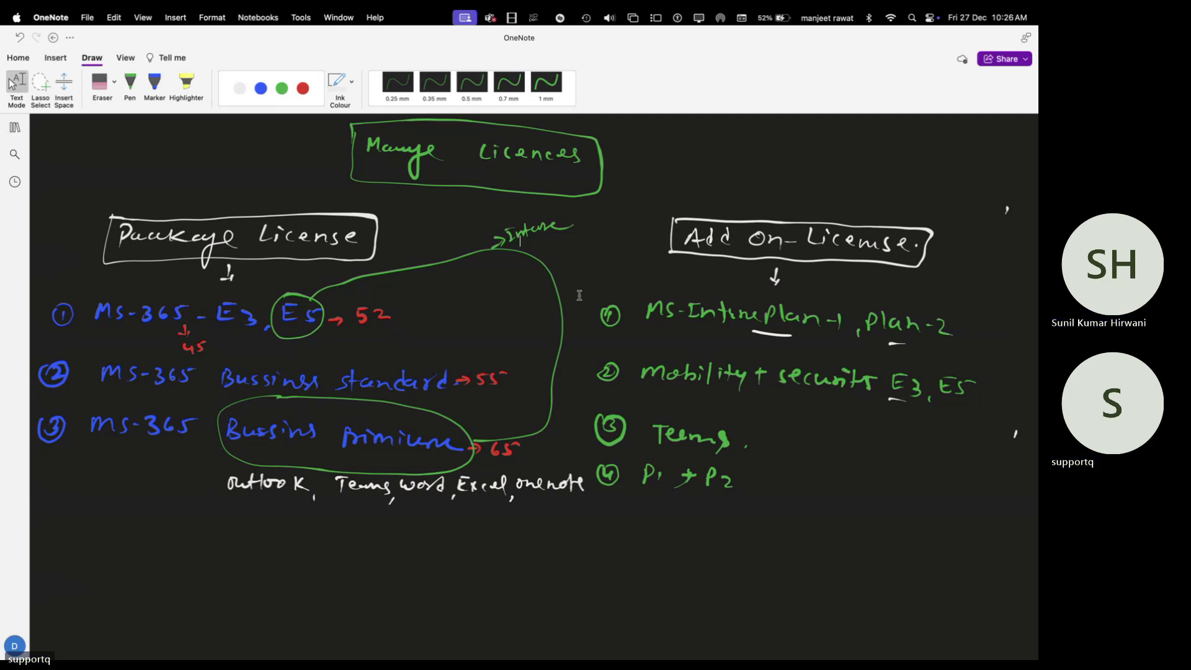
Switch to the Microsoft 365 admin center in Chrome and display all products in the Marketplace.
{"action": "scroll", "coordinate": [579, 295], "scroll_direction": "down", "scroll_amount": 2}
{"action": "scroll", "coordinate": [580, 295], "scroll_direction": "down", "scroll_amount": 3}
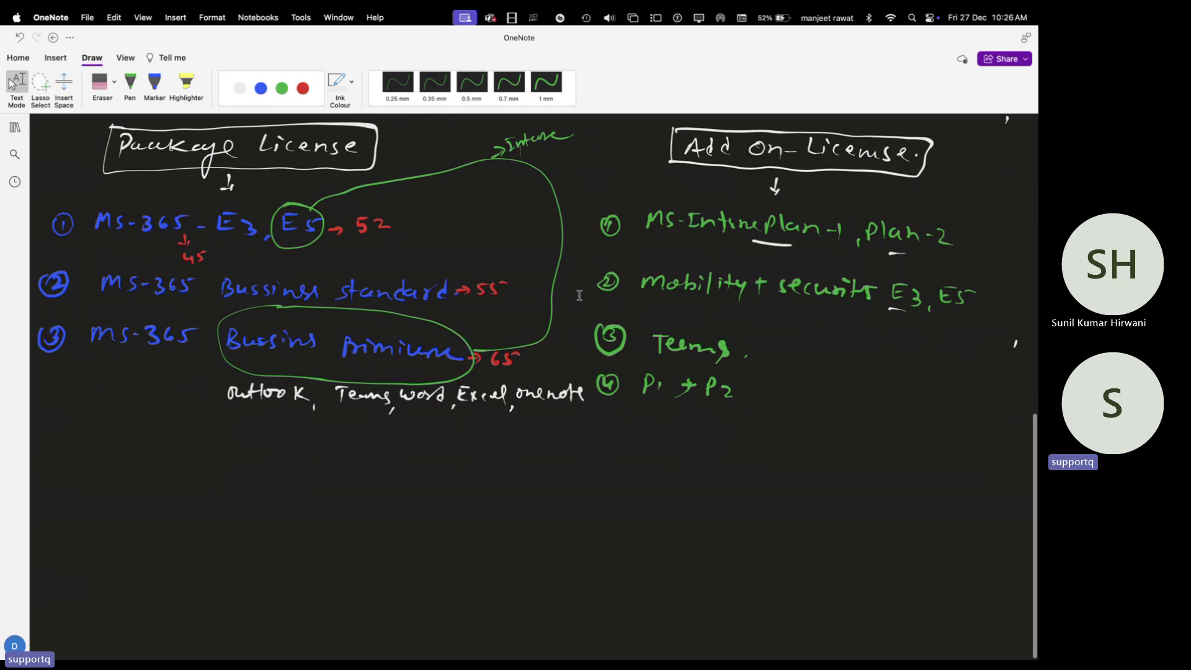
{"action": "scroll", "coordinate": [581, 297], "scroll_direction": "up", "scroll_amount": 8}
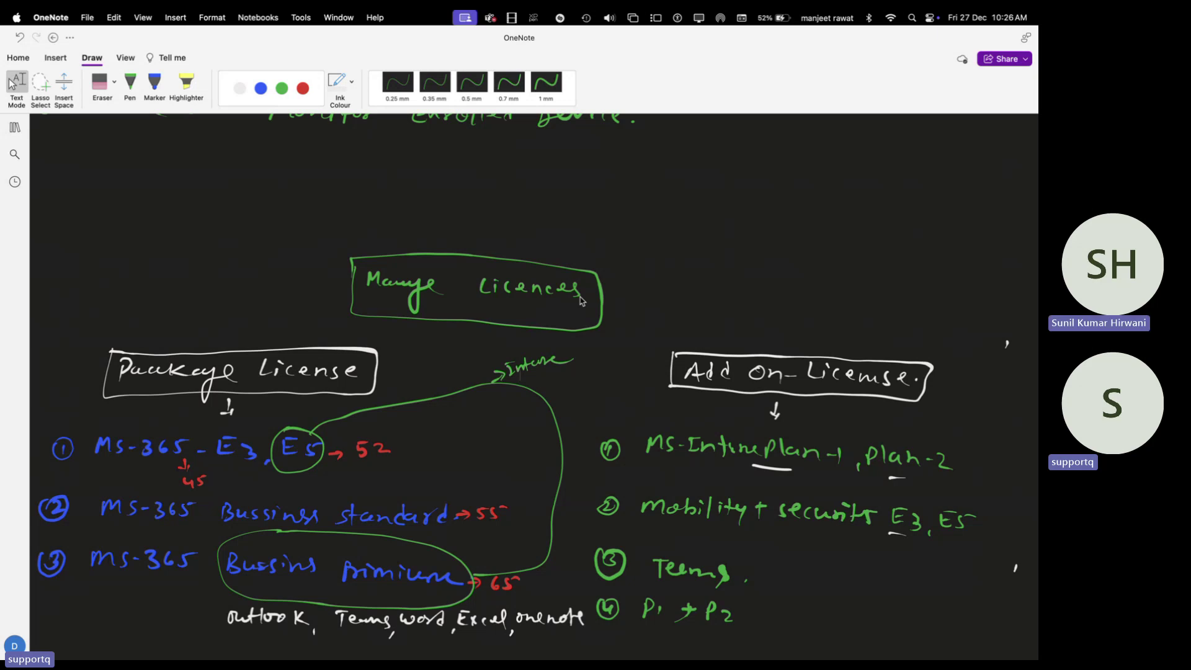
{"action": "key", "text": "super+Tab"}
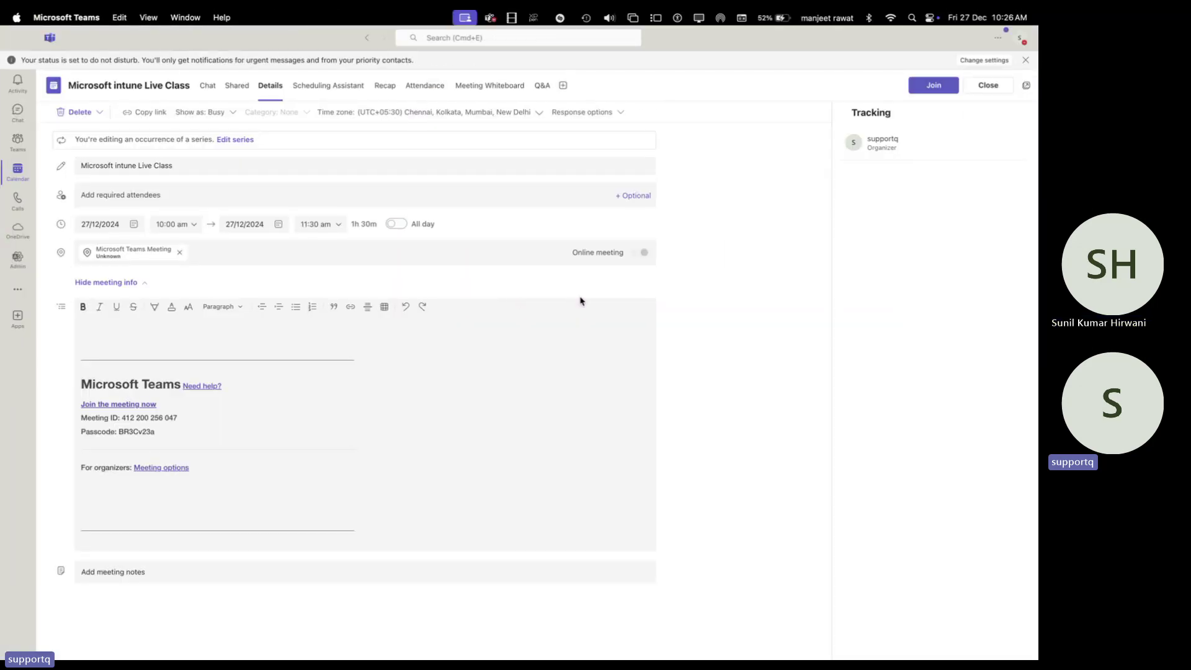
{"action": "key", "text": "ctrl+Right"}
{"action": "key", "text": "ctrl+Right"}
{"action": "key", "text": "ctrl+Right"}
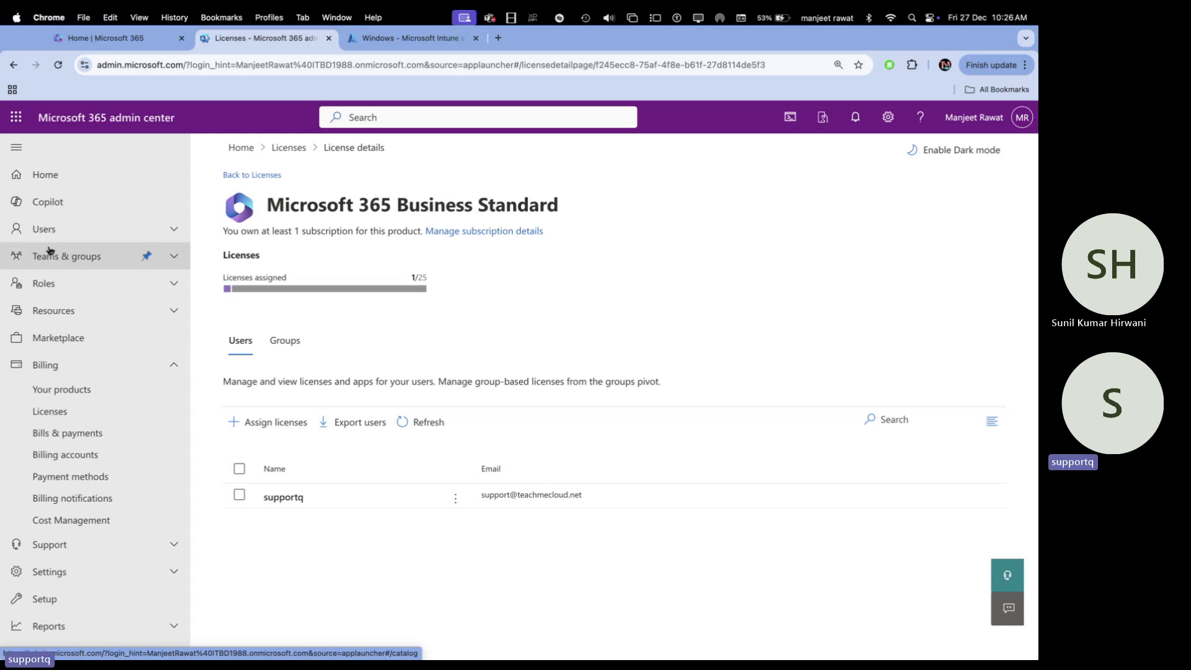
{"action": "left_click", "coordinate": [63, 341]}
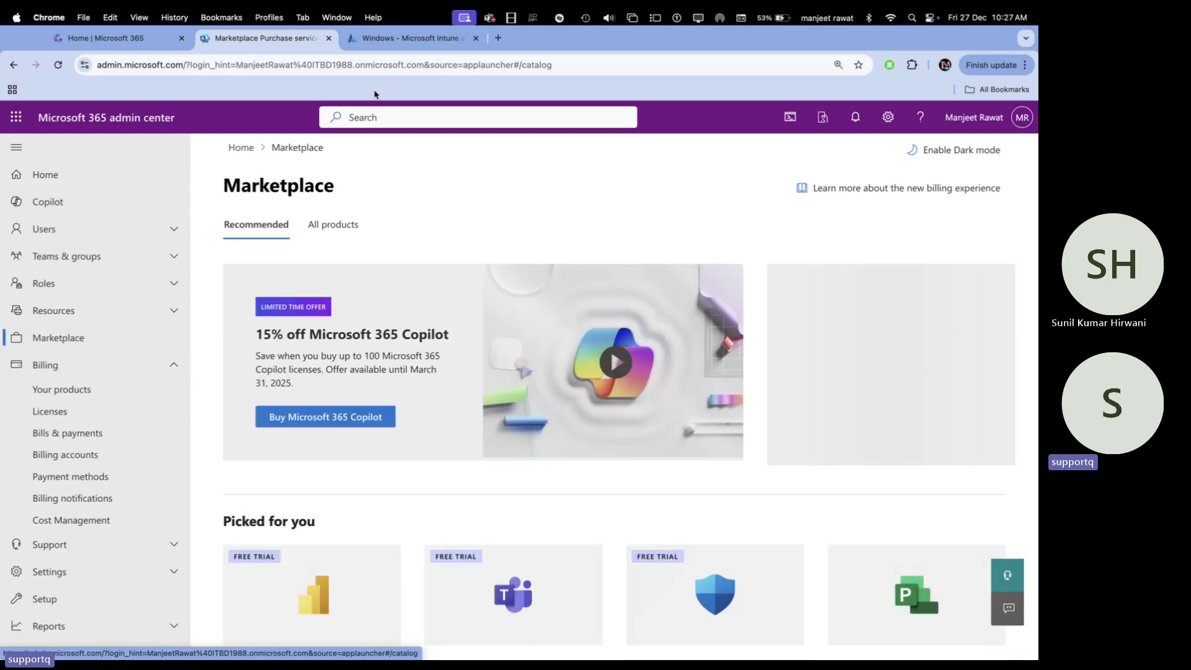
{"action": "left_click", "coordinate": [343, 224]}
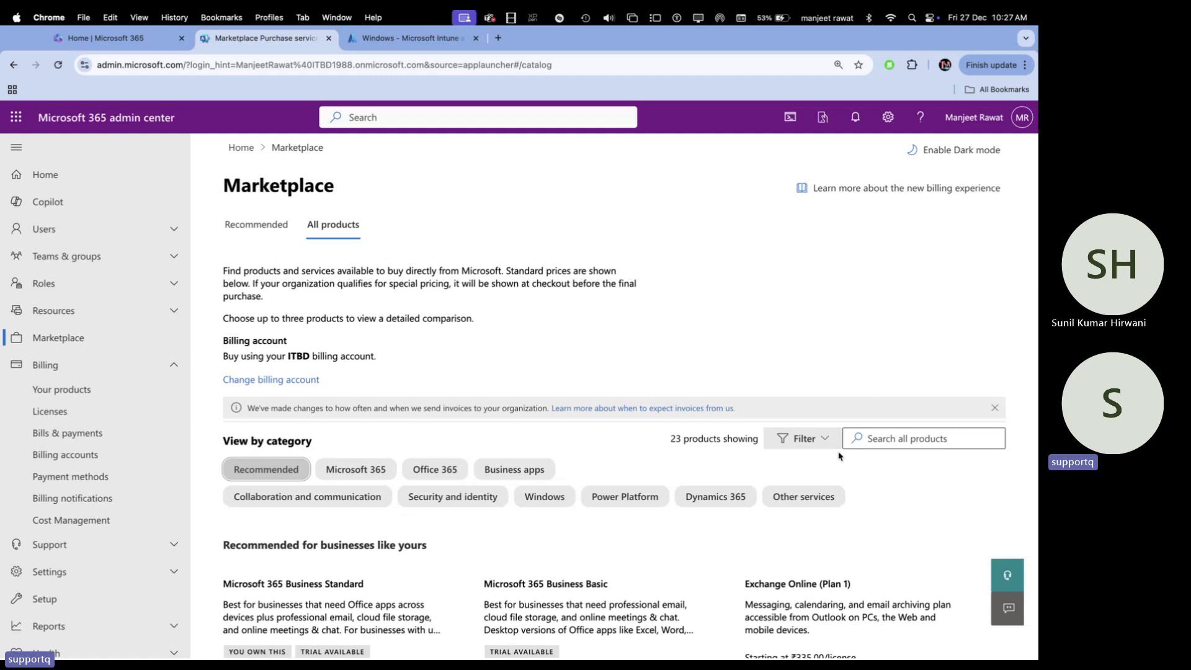
Search the Marketplace products for "intune".
{"action": "left_click", "coordinate": [860, 446]}
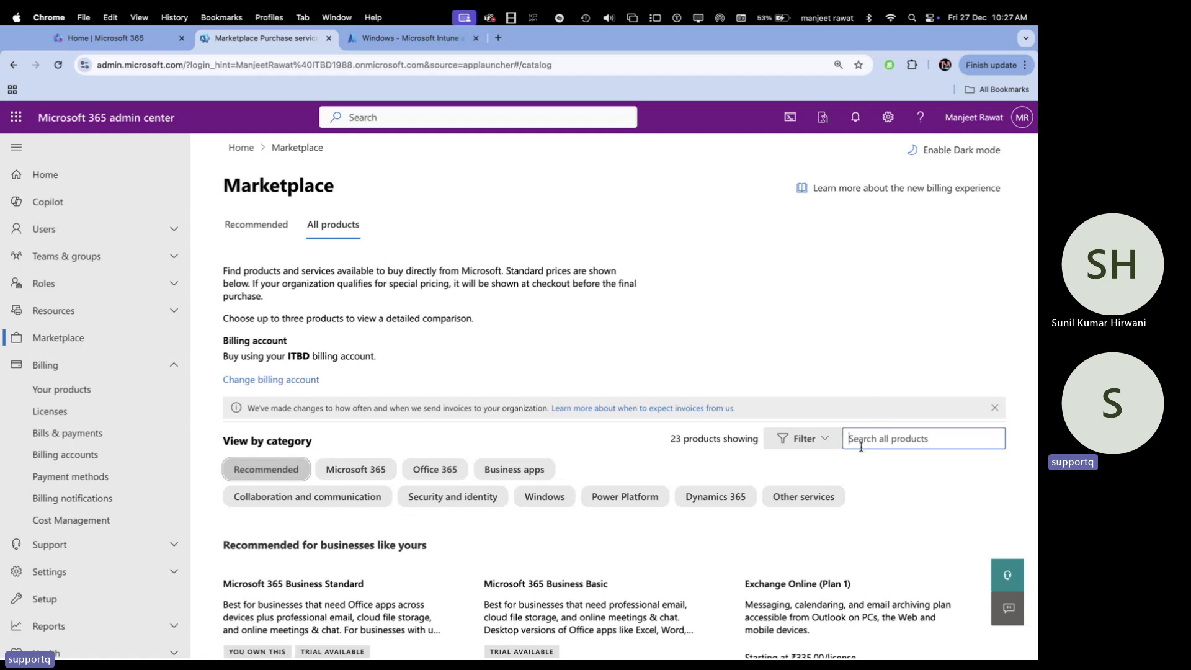
{"action": "type", "text": "intune"}
{"action": "key", "text": "Return"}
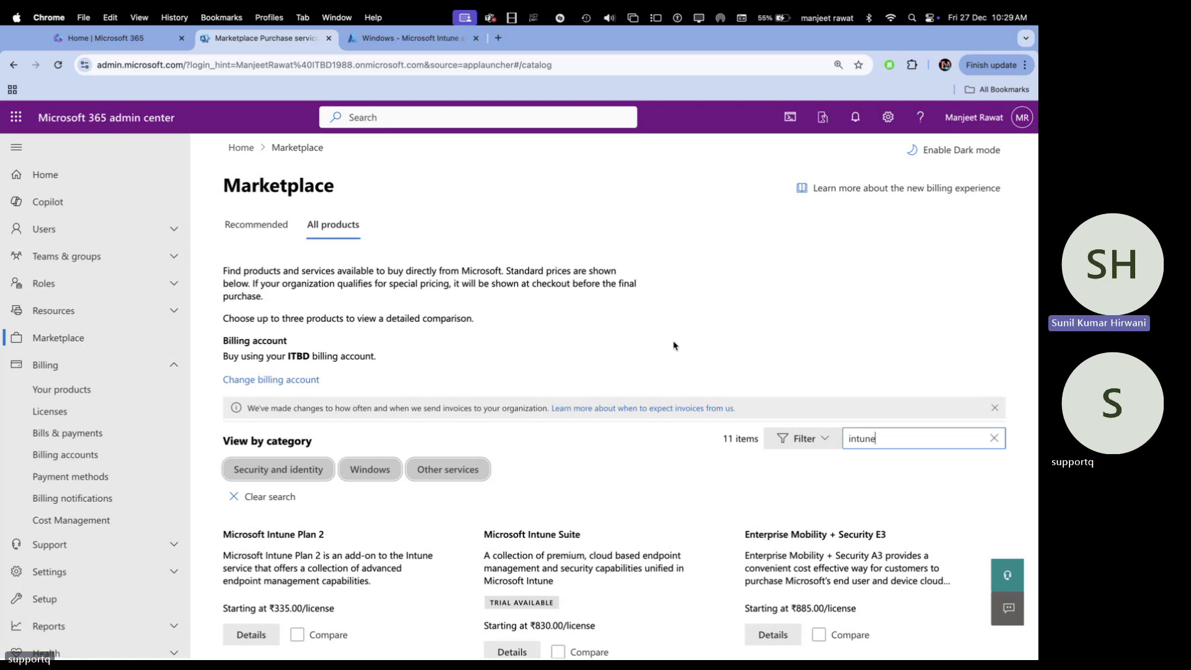
Look through the Intune products found in the Marketplace and open the details of Microsoft Intune Plan 2.
{"action": "scroll", "coordinate": [576, 536], "scroll_direction": "down", "scroll_amount": 5}
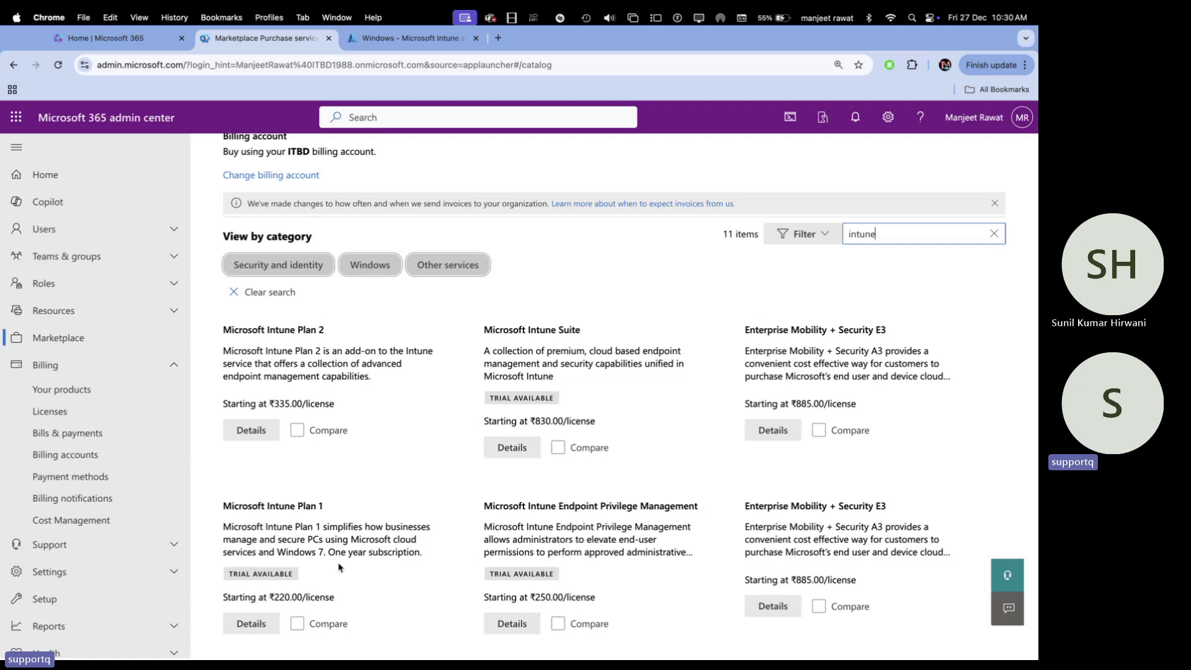
{"action": "scroll", "coordinate": [339, 566], "scroll_direction": "down", "scroll_amount": 2}
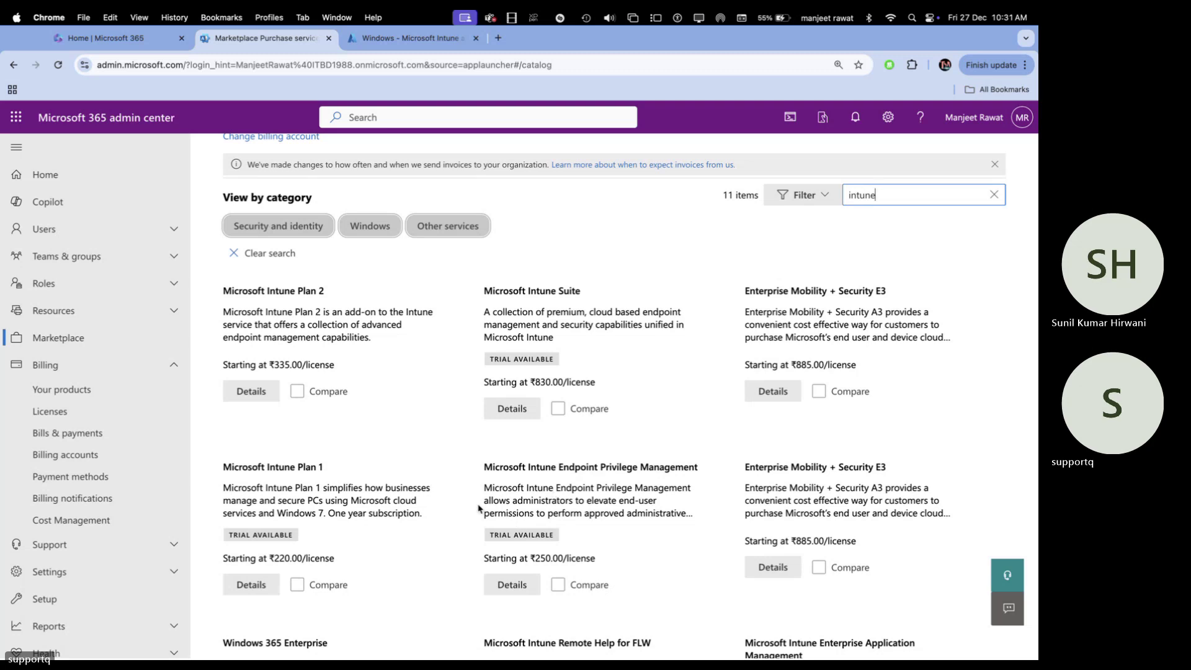
{"action": "left_click", "coordinate": [258, 389]}
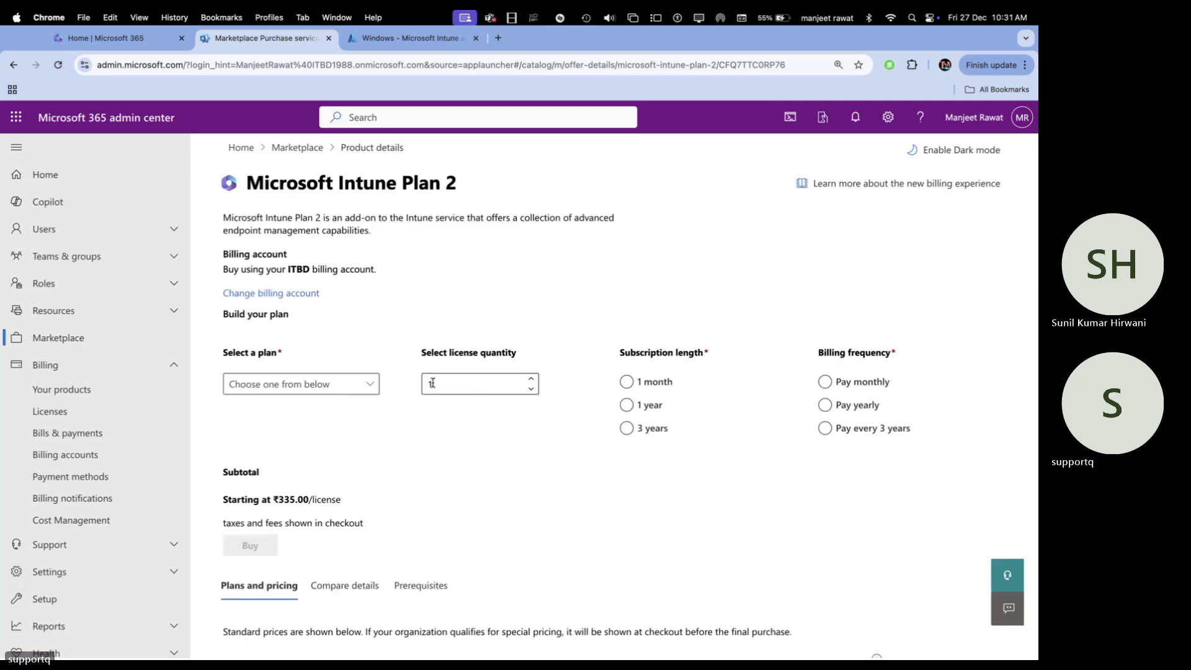
Select the Microsoft Intune Plan 2 plan with a 1 month subscription length to view its subtotal.
{"action": "left_click", "coordinate": [305, 384]}
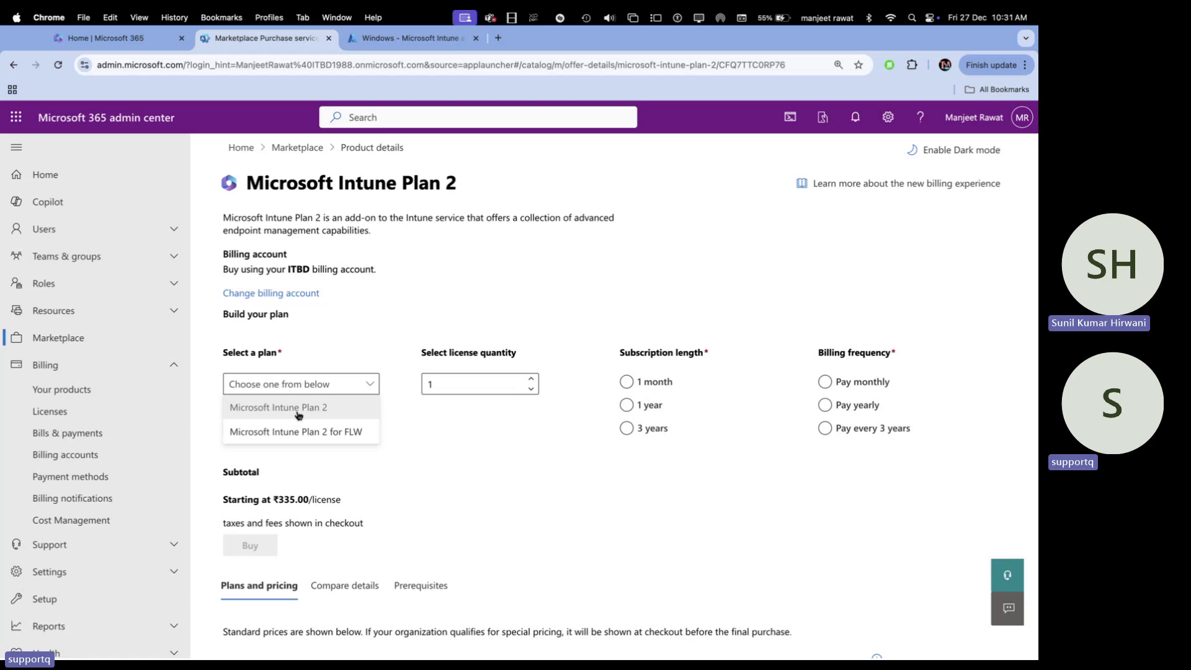
{"action": "left_click", "coordinate": [297, 417]}
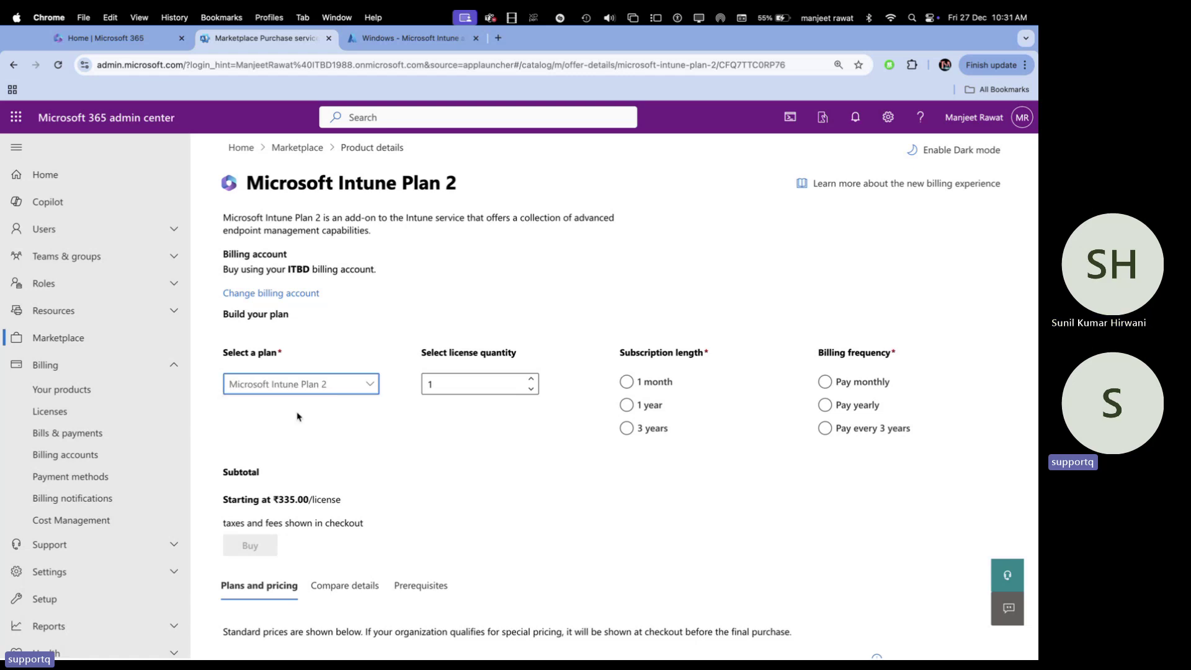
{"action": "left_click", "coordinate": [654, 387]}
Change the plan to Microsoft Intune Plan 2 for FLW with a 1 month subscription to compare its price.
{"action": "left_click", "coordinate": [318, 387]}
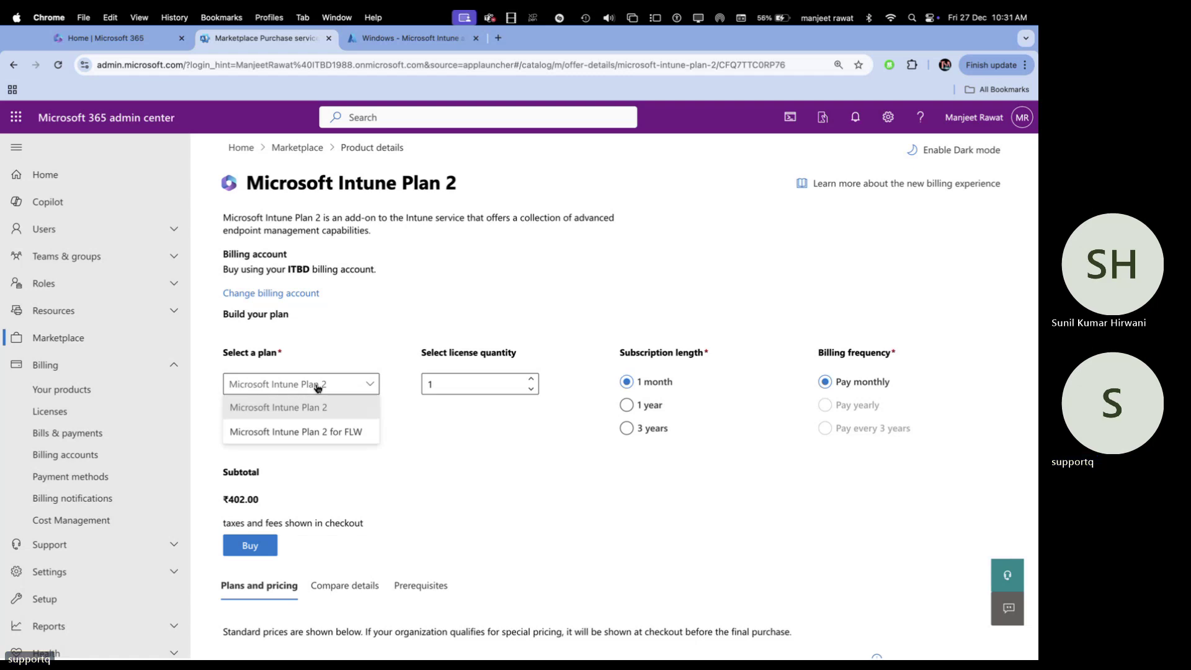
{"action": "left_click", "coordinate": [312, 438]}
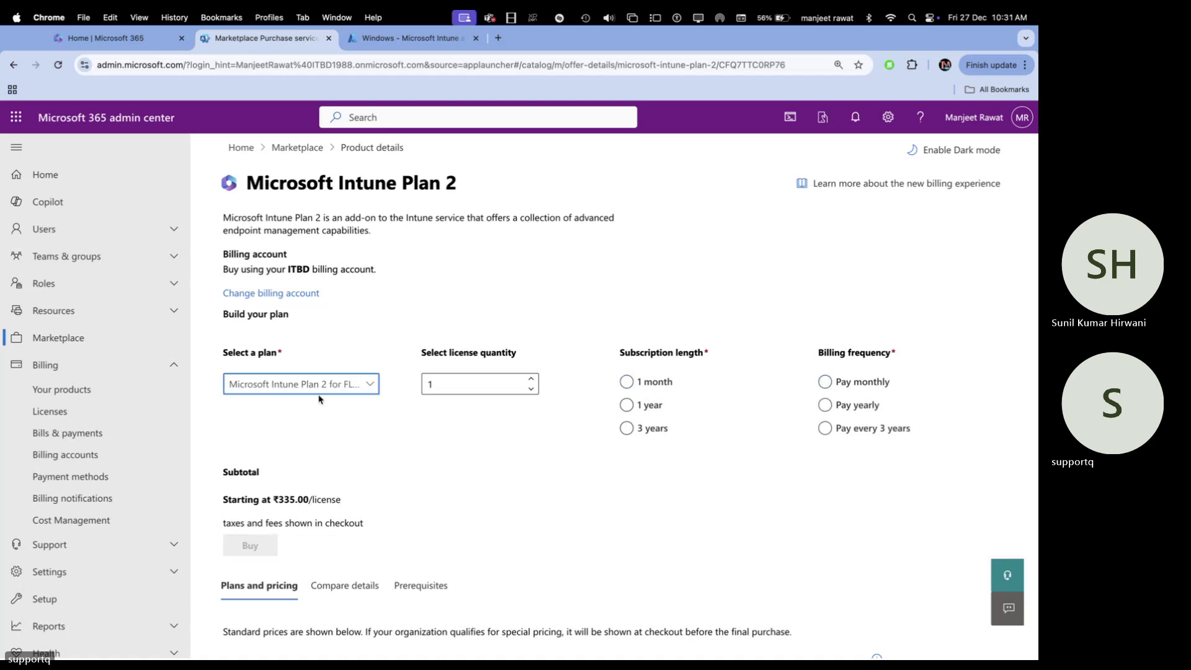
{"action": "left_click", "coordinate": [321, 394]}
{"action": "left_click", "coordinate": [302, 407]}
{"action": "left_click", "coordinate": [361, 440]}
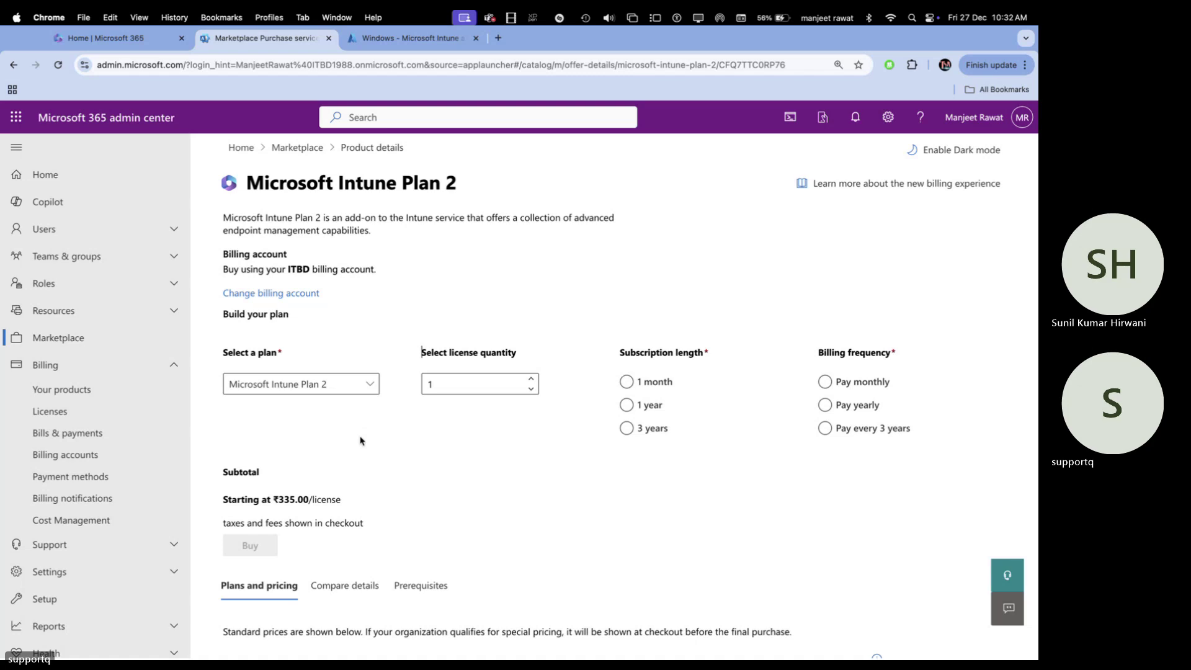
{"action": "left_click", "coordinate": [356, 386]}
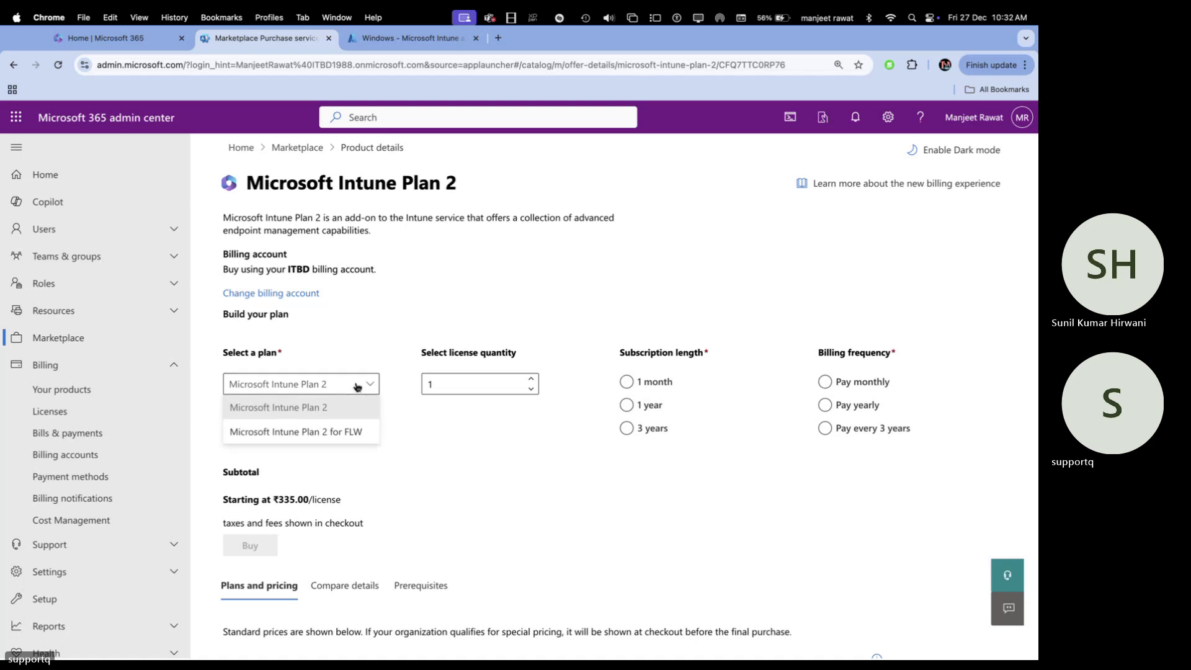
{"action": "left_click", "coordinate": [337, 434]}
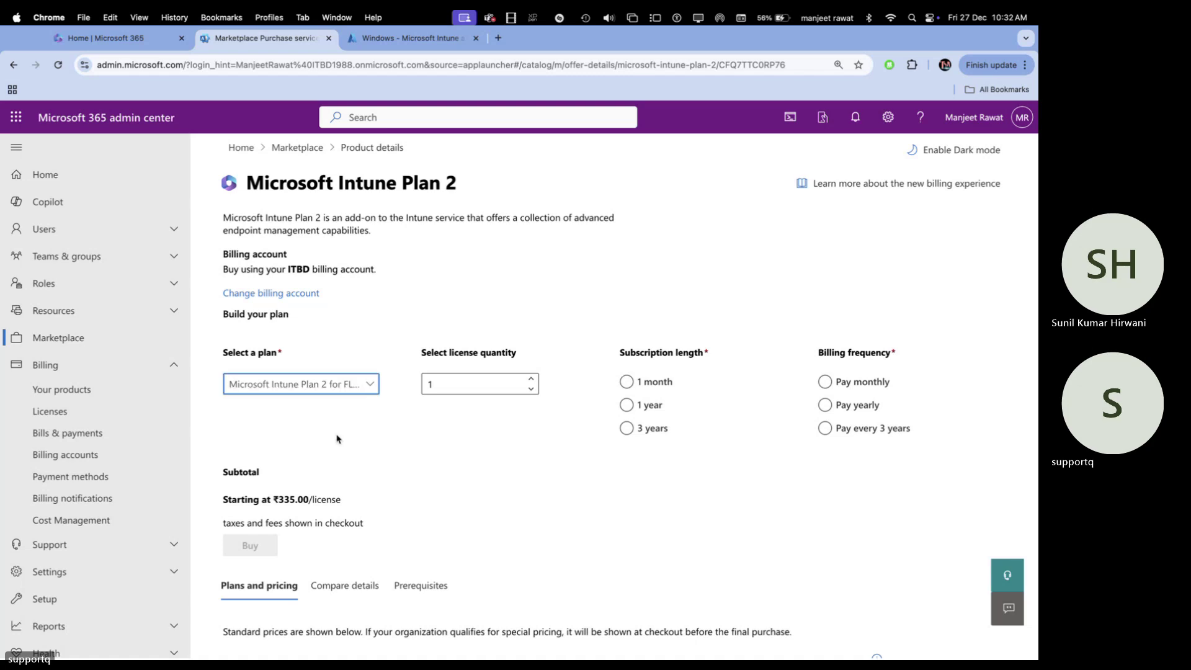
{"action": "left_click", "coordinate": [337, 439]}
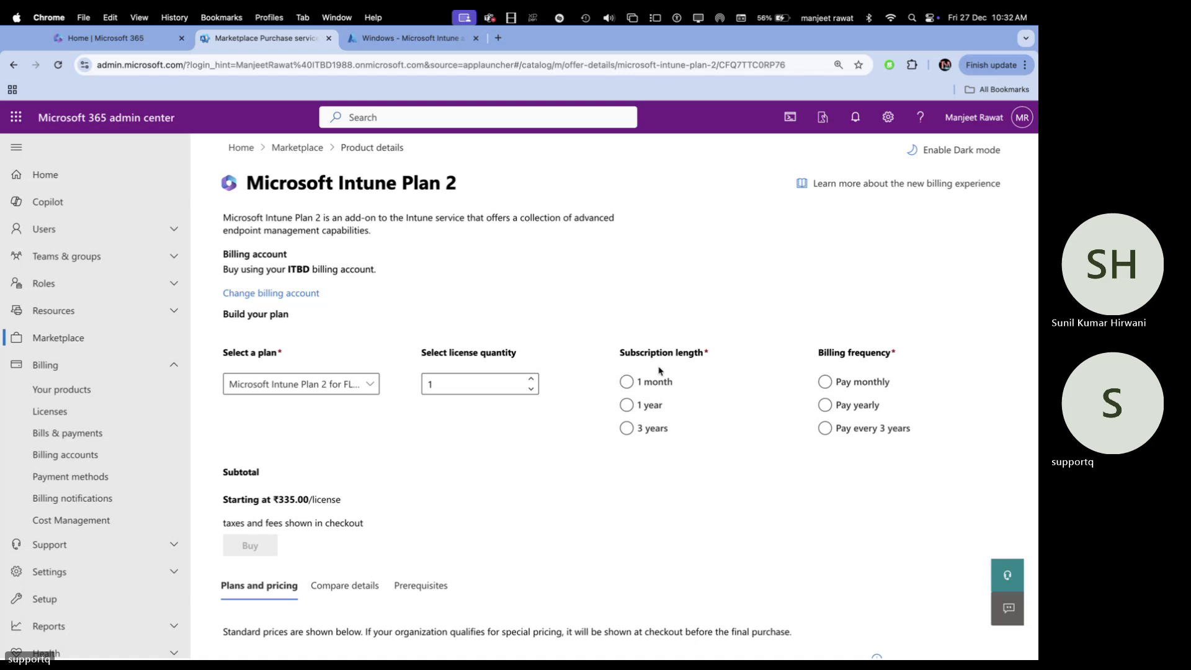
{"action": "left_click", "coordinate": [627, 382]}
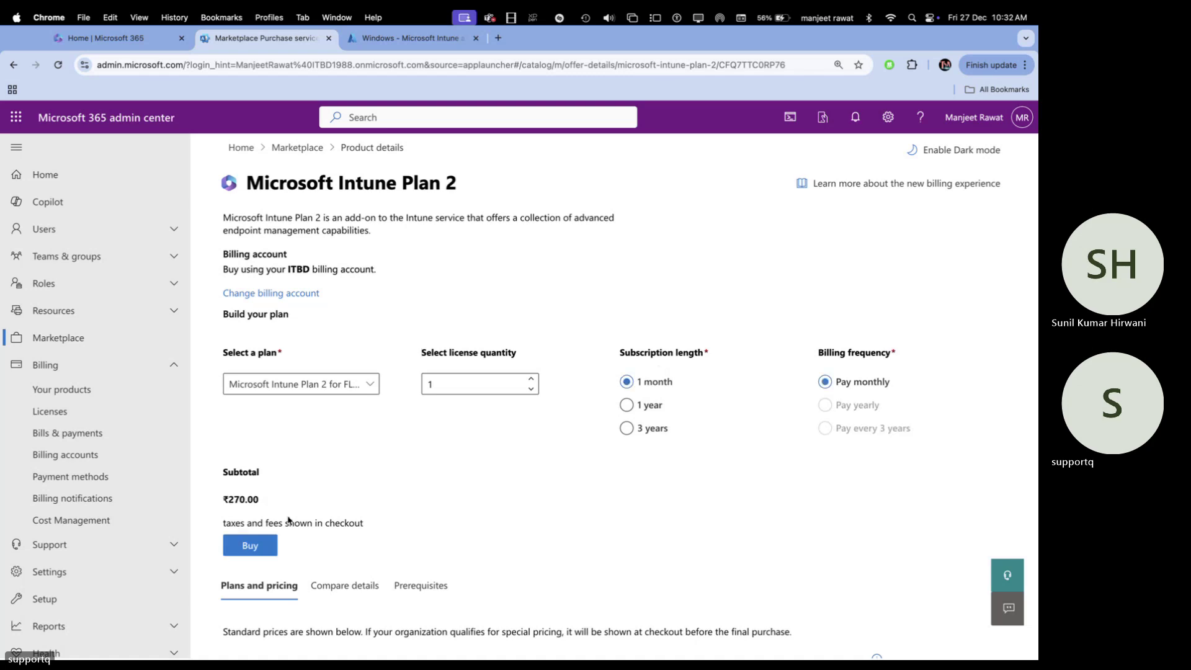
Set the plan back to Microsoft Intune Plan 2 with a 1 month subscription length.
{"action": "left_click", "coordinate": [357, 384]}
{"action": "left_click", "coordinate": [314, 412]}
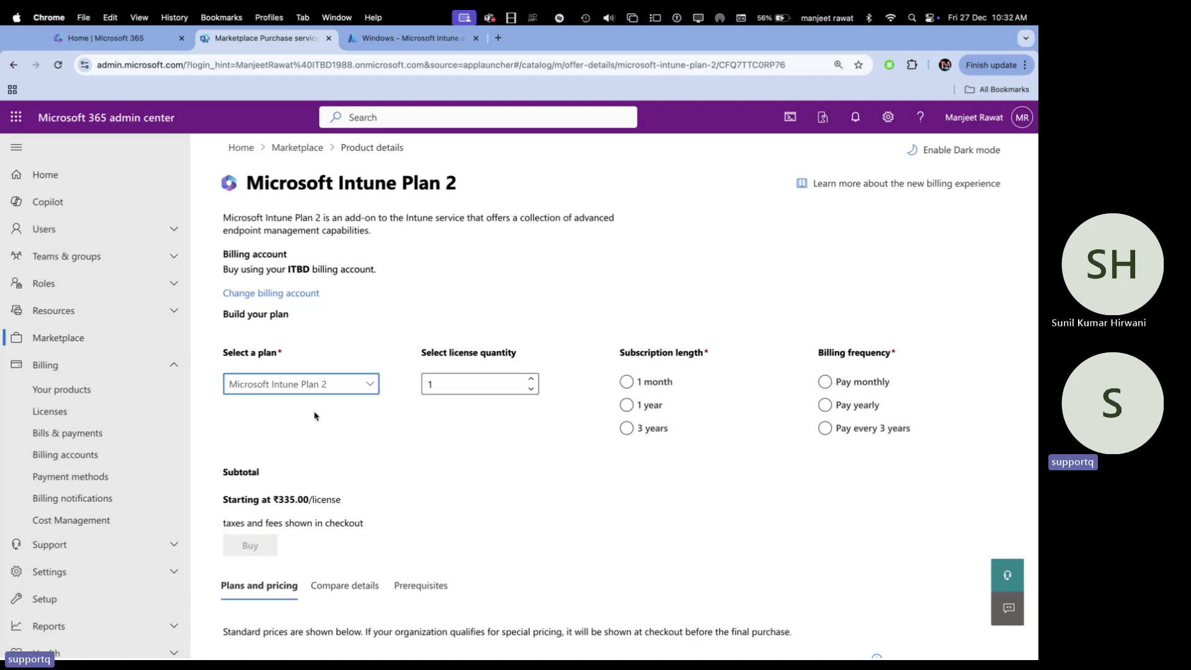
{"action": "left_click", "coordinate": [657, 381]}
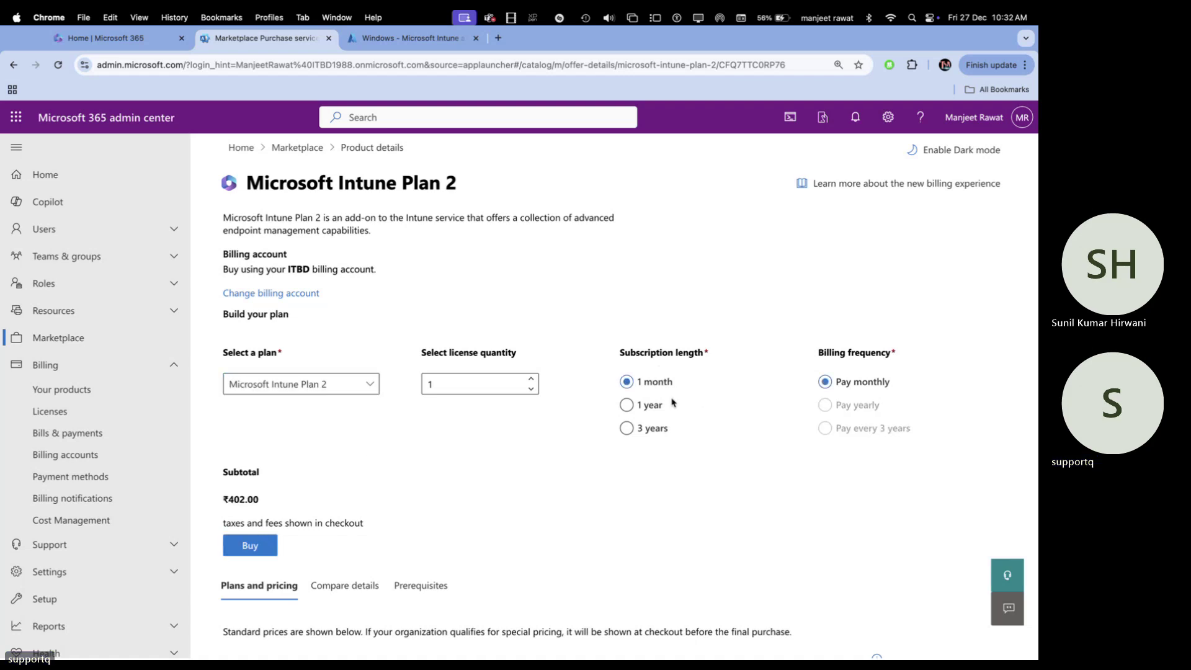
Order one Microsoft Intune Plan 2 license through checkout and open the management page of the new subscription.
{"action": "left_click", "coordinate": [240, 548]}
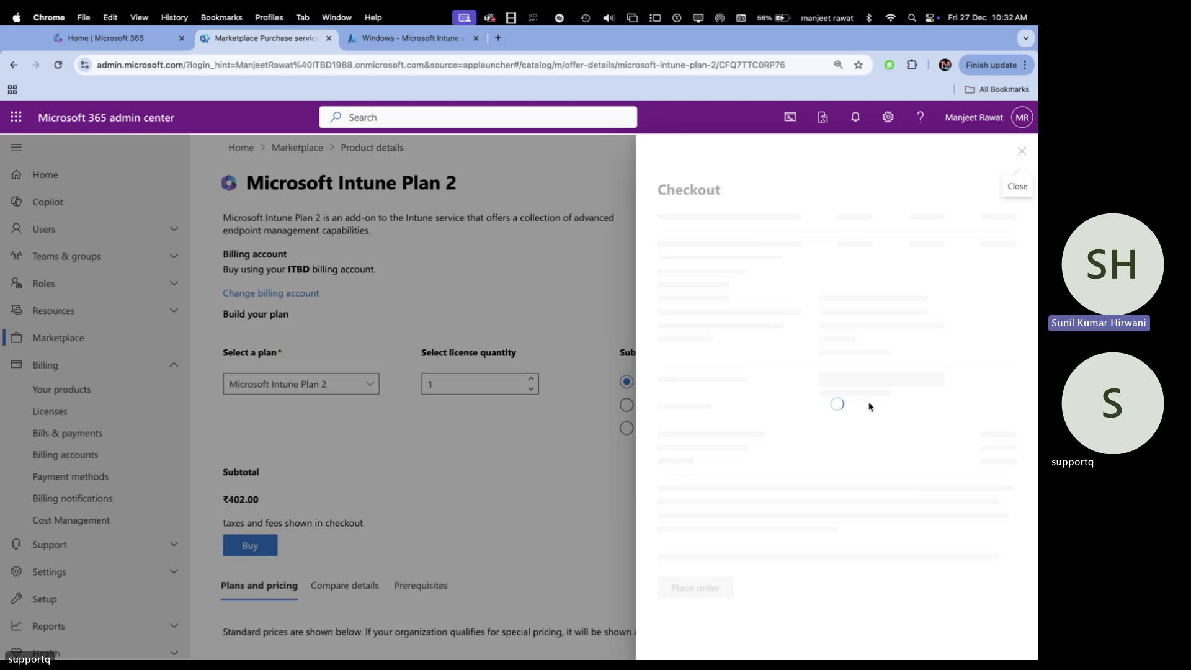
{"action": "scroll", "coordinate": [809, 487], "scroll_direction": "down", "scroll_amount": 2}
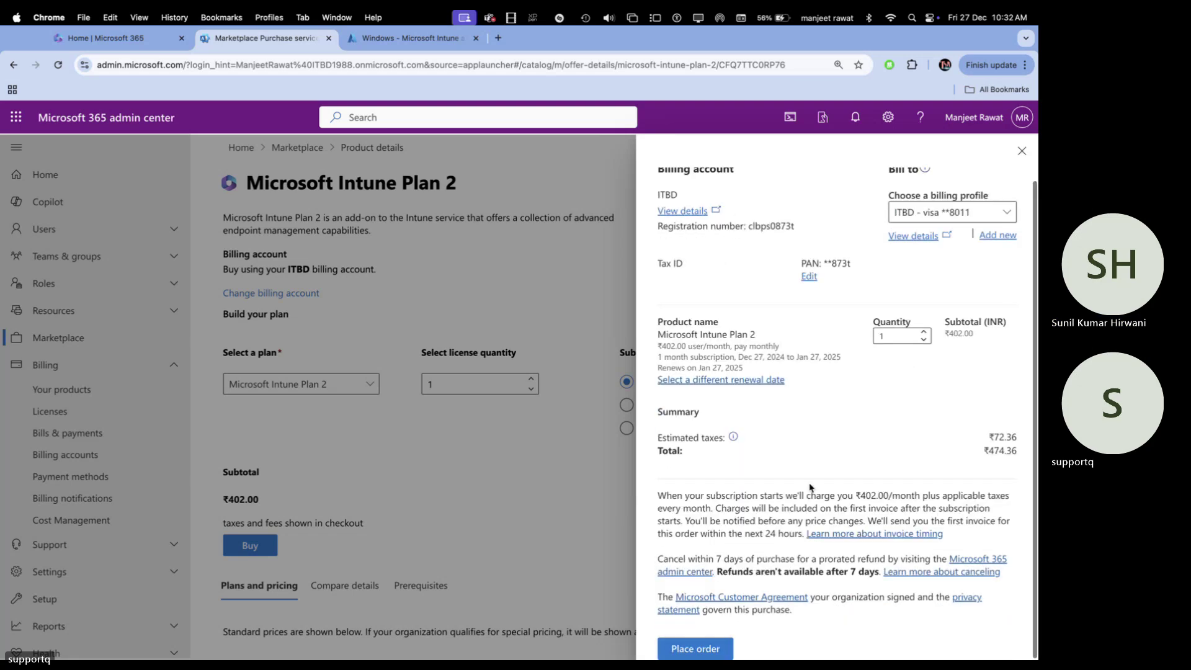
{"action": "left_click", "coordinate": [704, 649]}
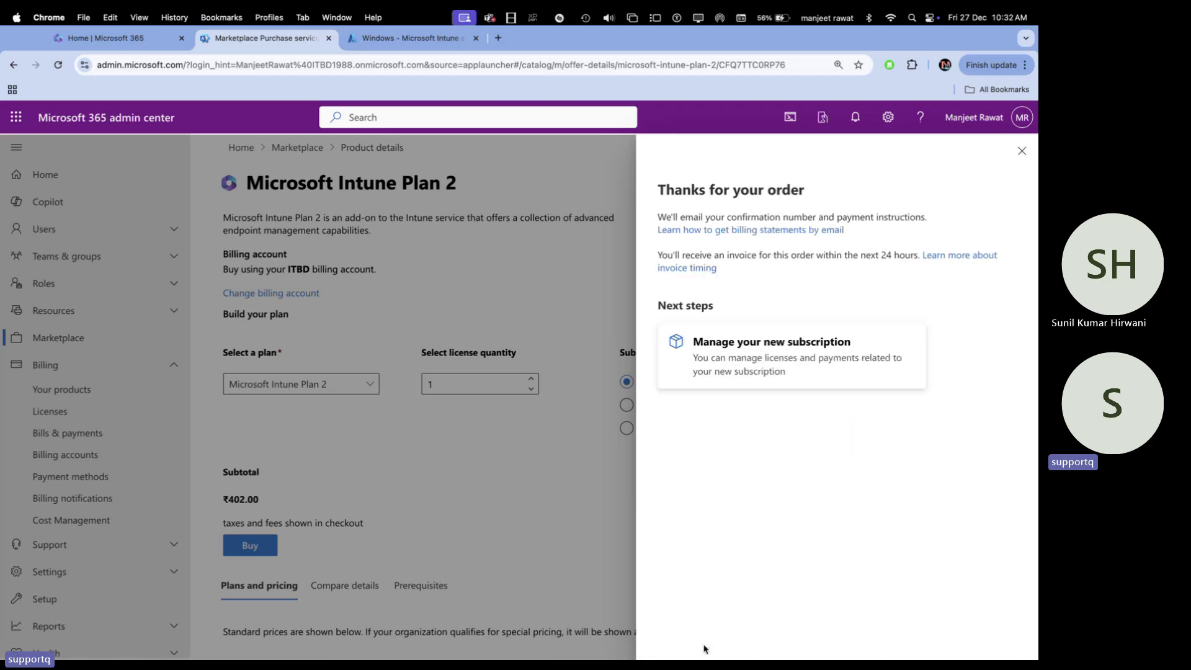
{"action": "left_click", "coordinate": [789, 368]}
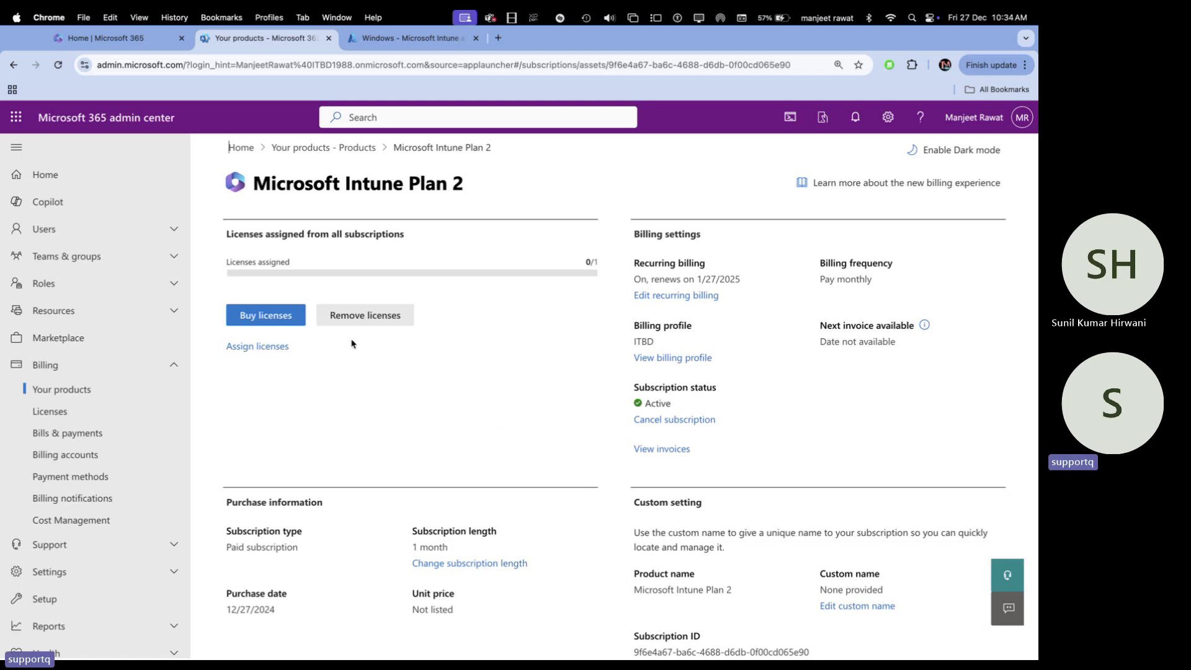
Display the active users list and look through the licenses assigned to each user.
{"action": "left_click", "coordinate": [51, 229]}
{"action": "left_click", "coordinate": [53, 255]}
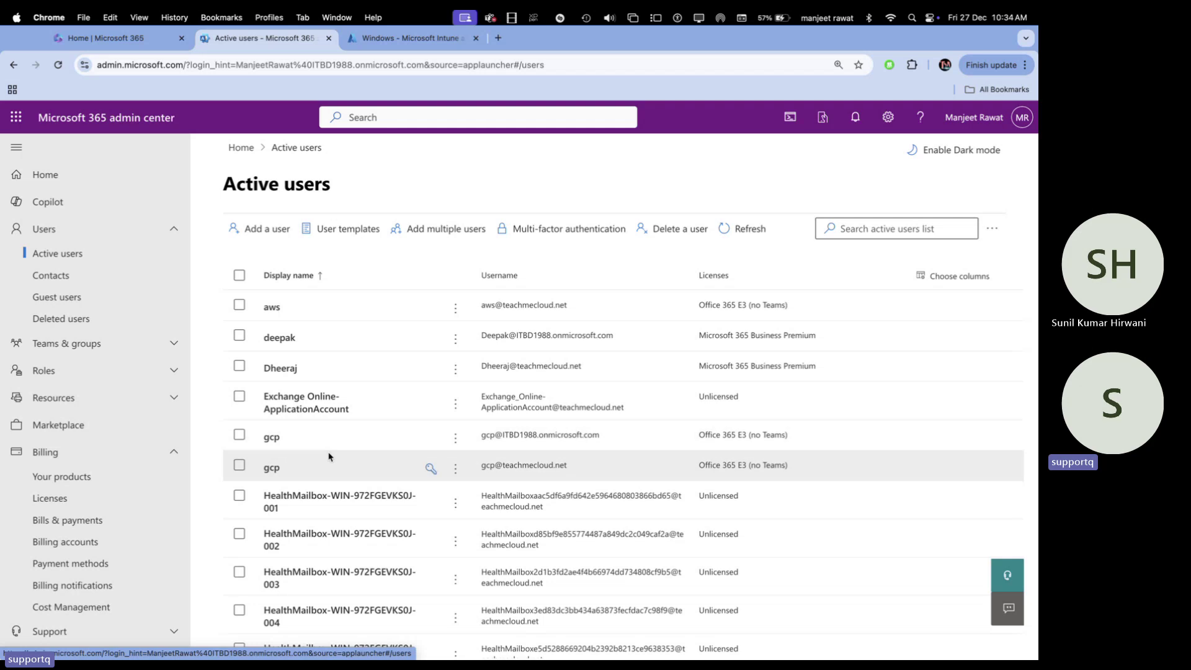
{"action": "scroll", "coordinate": [329, 457], "scroll_direction": "down", "scroll_amount": 5}
{"action": "scroll", "coordinate": [330, 456], "scroll_direction": "down", "scroll_amount": 5}
{"action": "scroll", "coordinate": [330, 456], "scroll_direction": "up", "scroll_amount": 4}
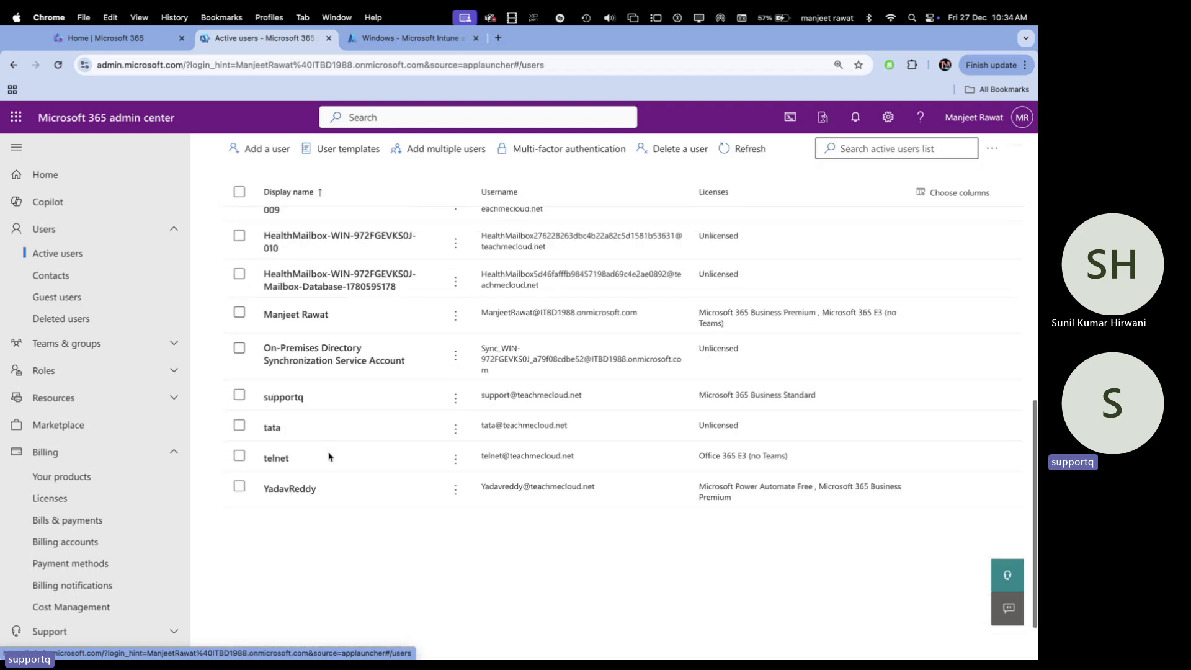
{"action": "scroll", "coordinate": [329, 455], "scroll_direction": "up", "scroll_amount": 7}
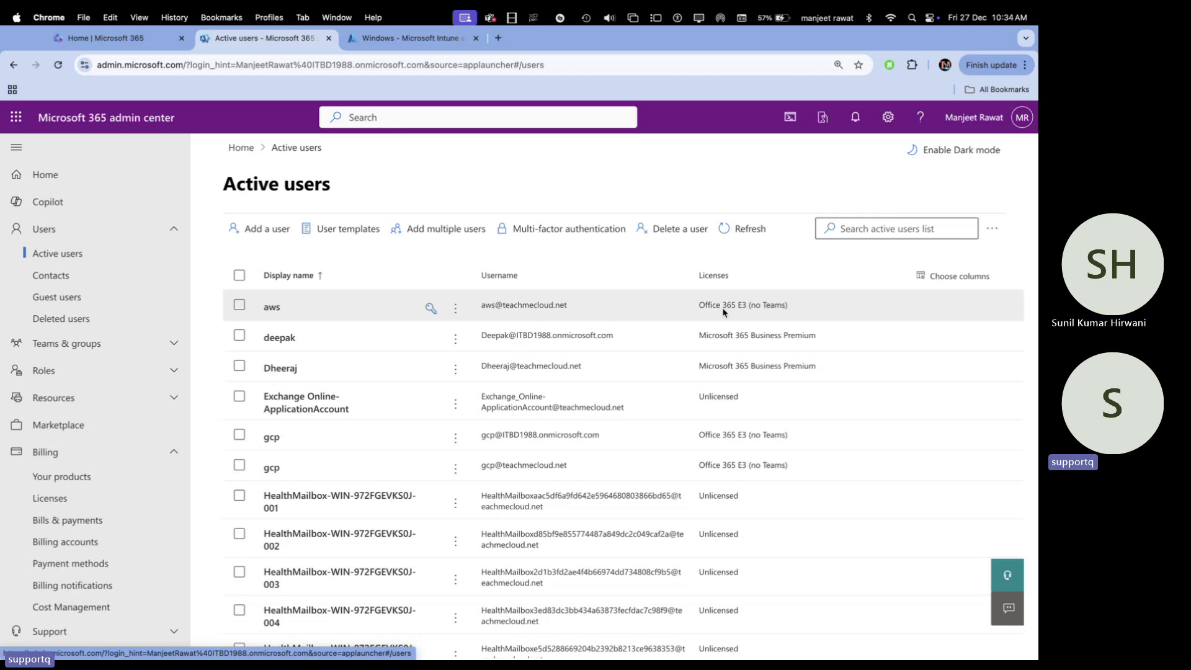
Assign the Microsoft Intune Plan 2 license to the aws user, save the changes and check the license list.
{"action": "left_click", "coordinate": [280, 309]}
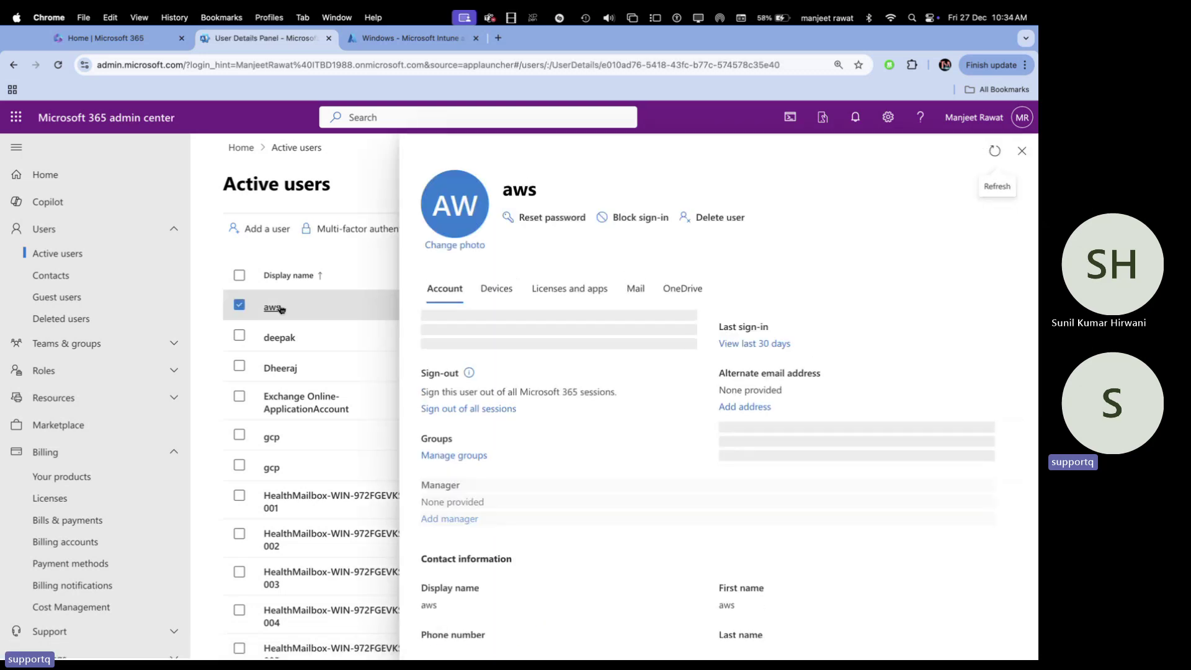
{"action": "left_click", "coordinate": [570, 297]}
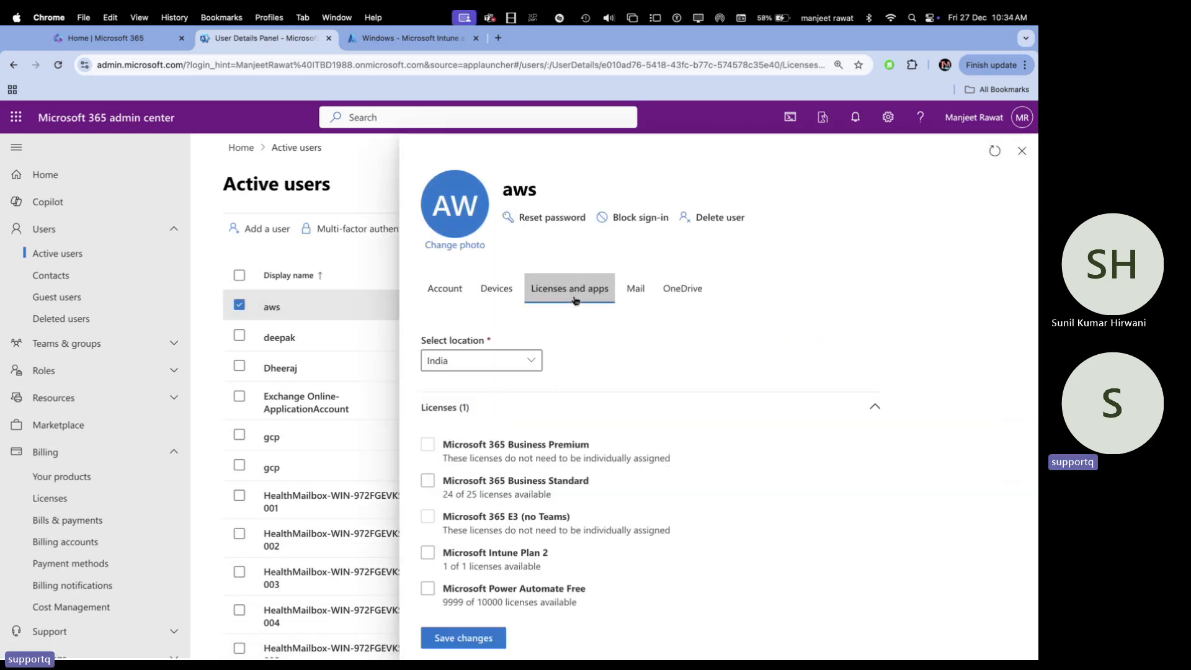
{"action": "scroll", "coordinate": [435, 524], "scroll_direction": "down", "scroll_amount": 2}
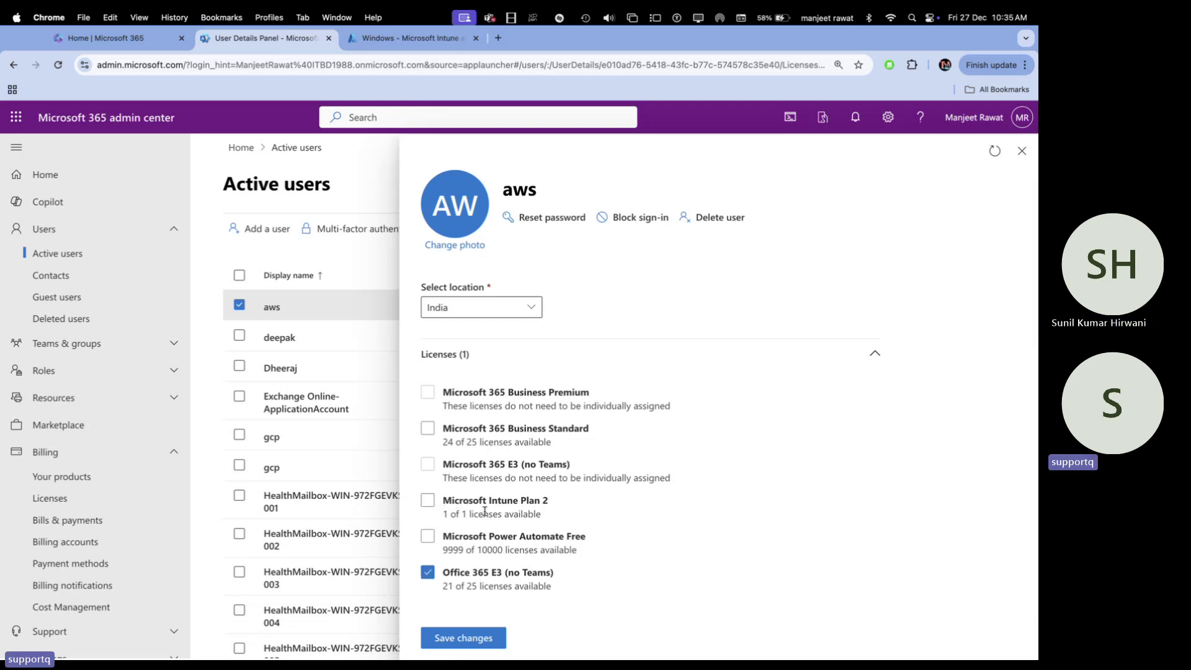
{"action": "left_click", "coordinate": [432, 502]}
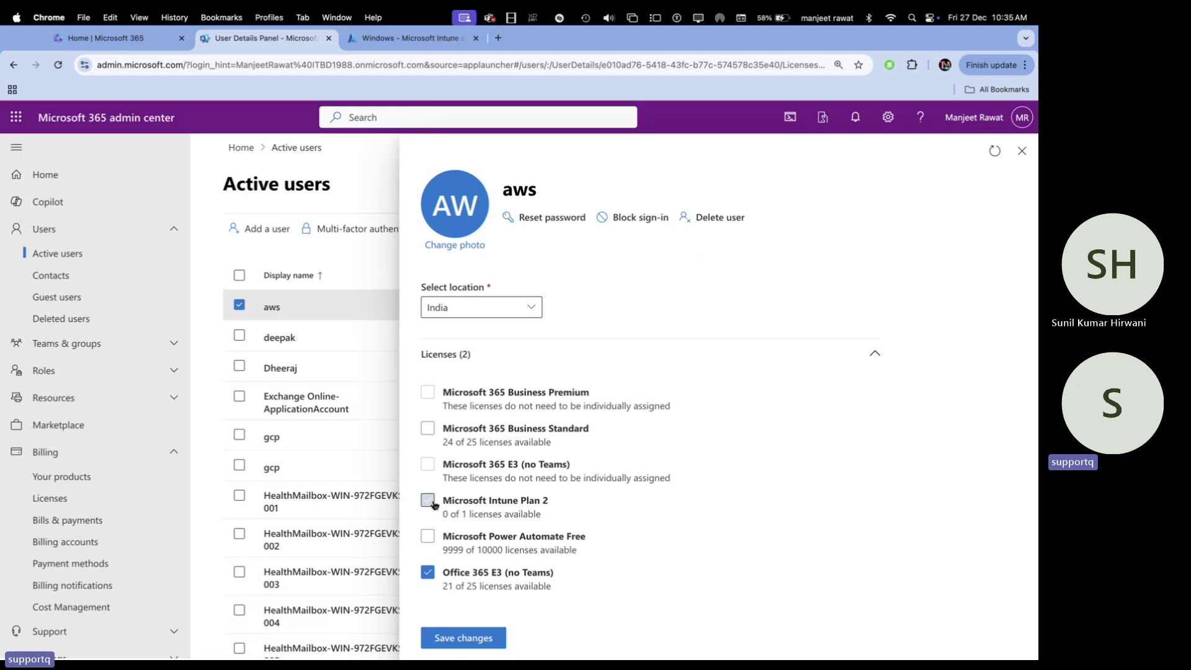
{"action": "left_click", "coordinate": [468, 640]}
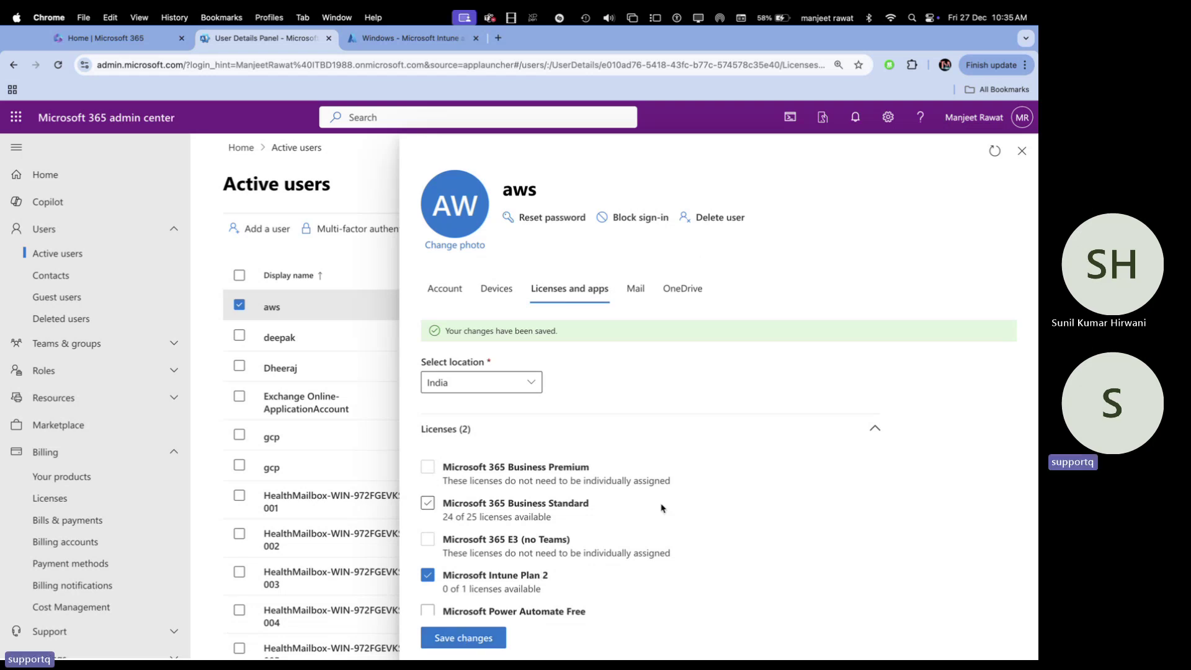
{"action": "scroll", "coordinate": [600, 513], "scroll_direction": "down", "scroll_amount": 3}
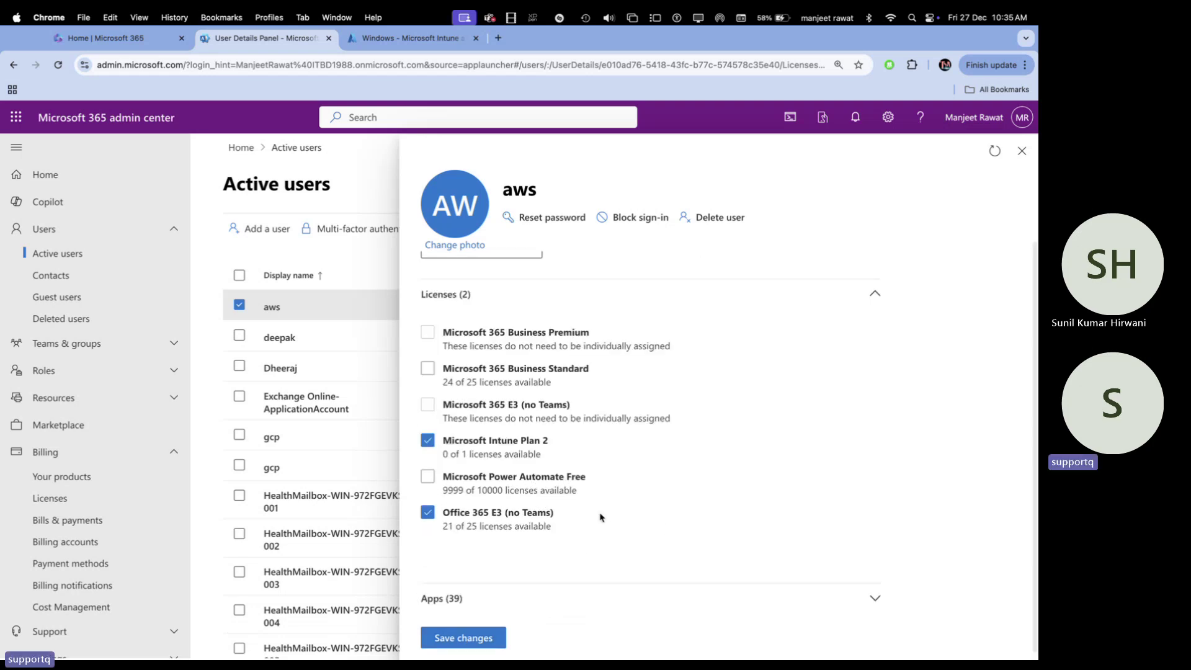
{"action": "scroll", "coordinate": [600, 515], "scroll_direction": "up", "scroll_amount": 3}
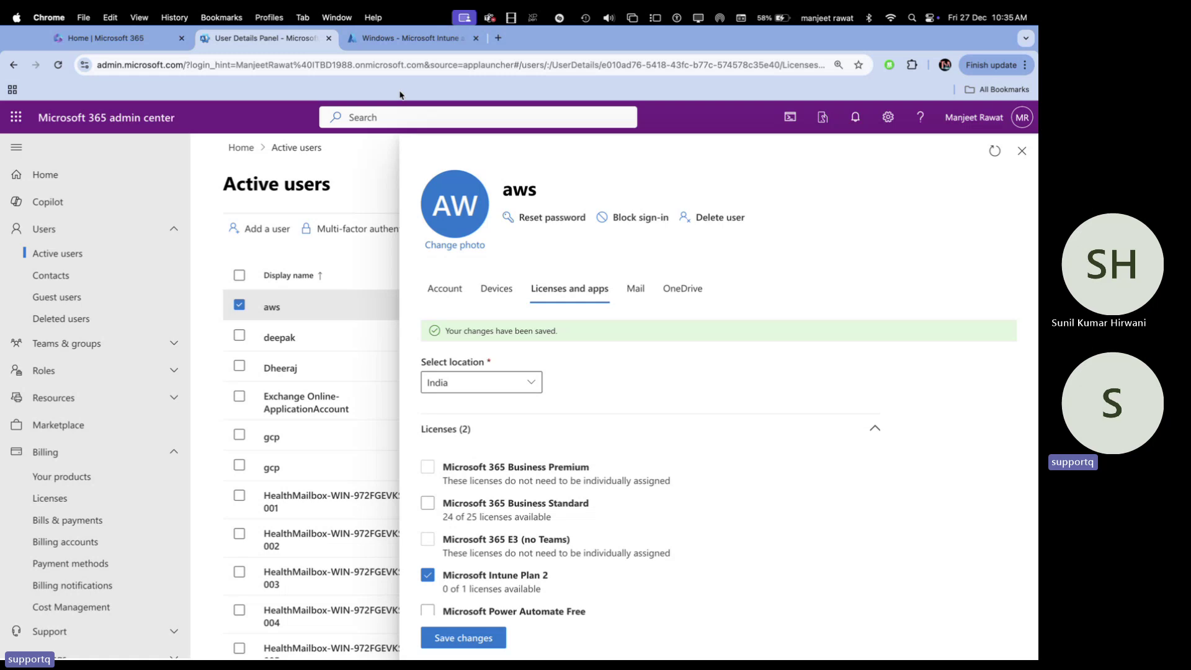
Switch to the Microsoft Intune admin center and refresh the Windows devices list.
{"action": "left_click", "coordinate": [367, 42]}
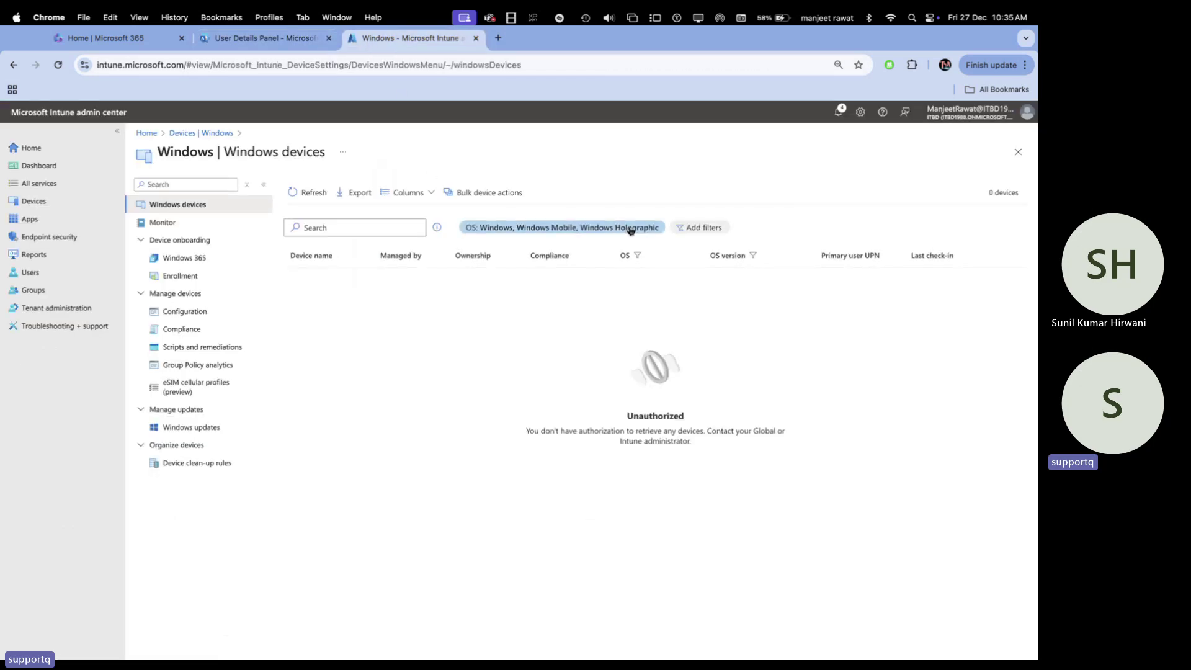
{"action": "left_click", "coordinate": [312, 193]}
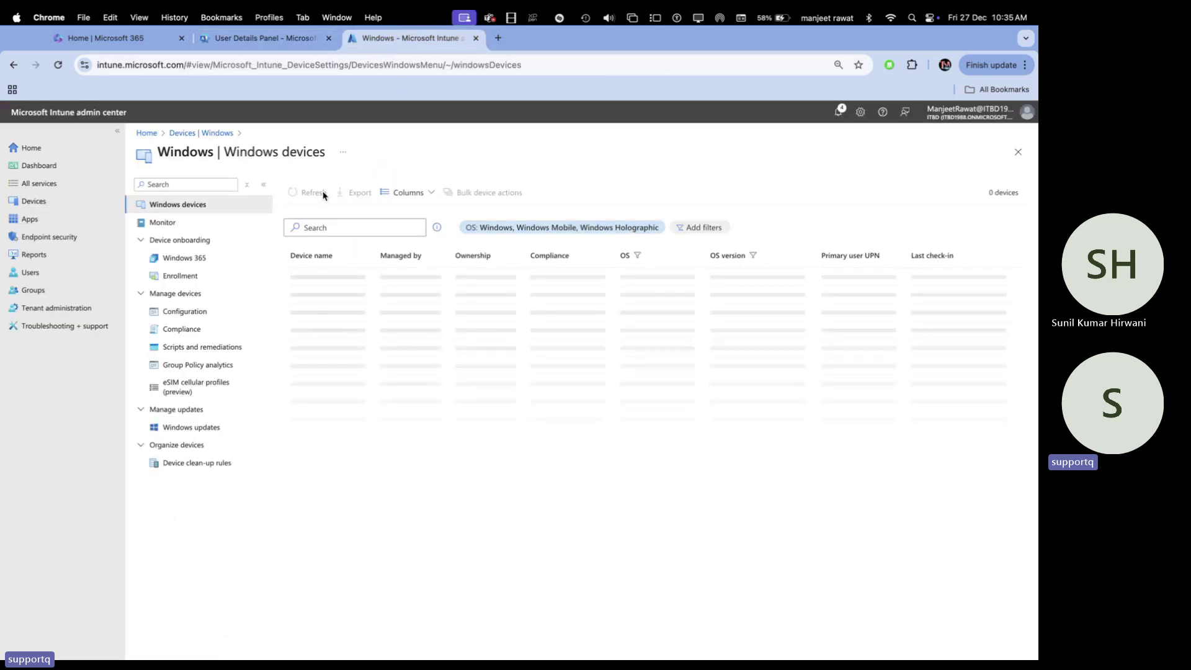
{"action": "left_click", "coordinate": [323, 195]}
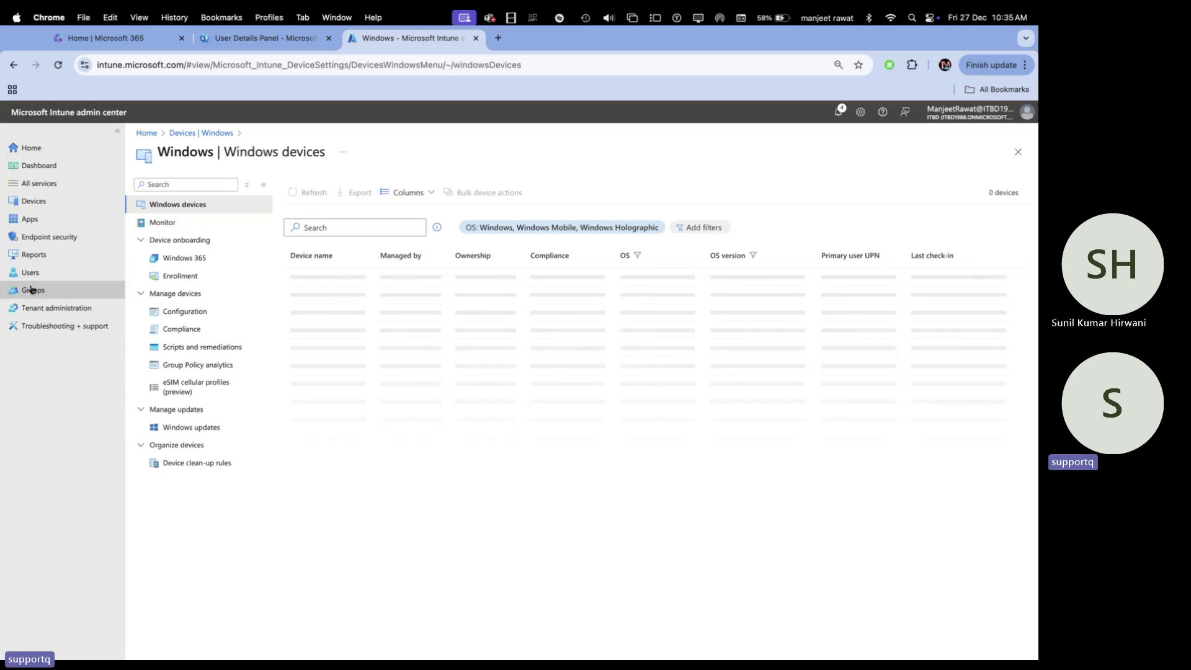
Open the Intune dashboard and show the details of the signed-in account.
{"action": "left_click", "coordinate": [34, 200]}
{"action": "left_click", "coordinate": [41, 166]}
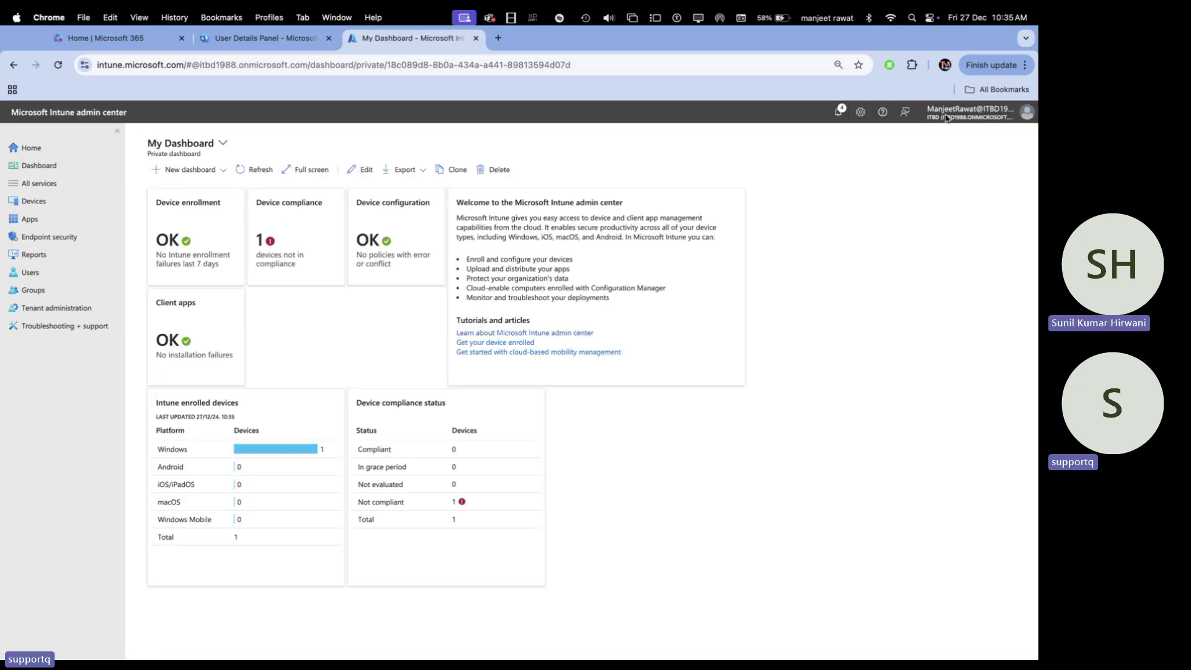
{"action": "left_click", "coordinate": [1026, 112]}
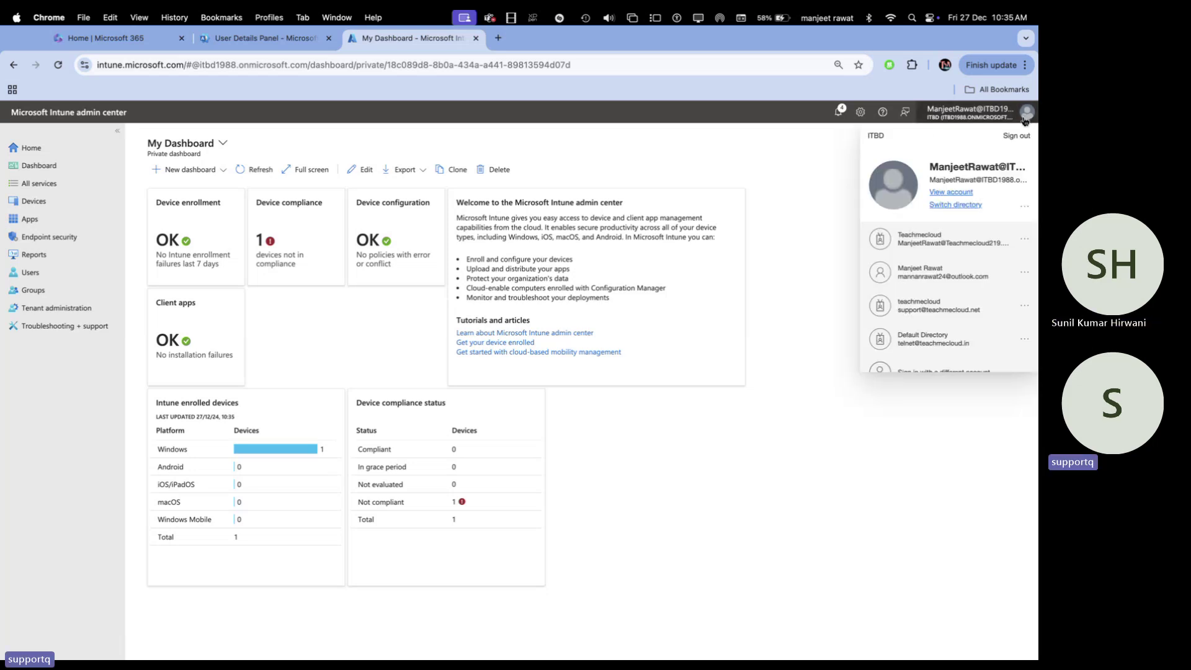
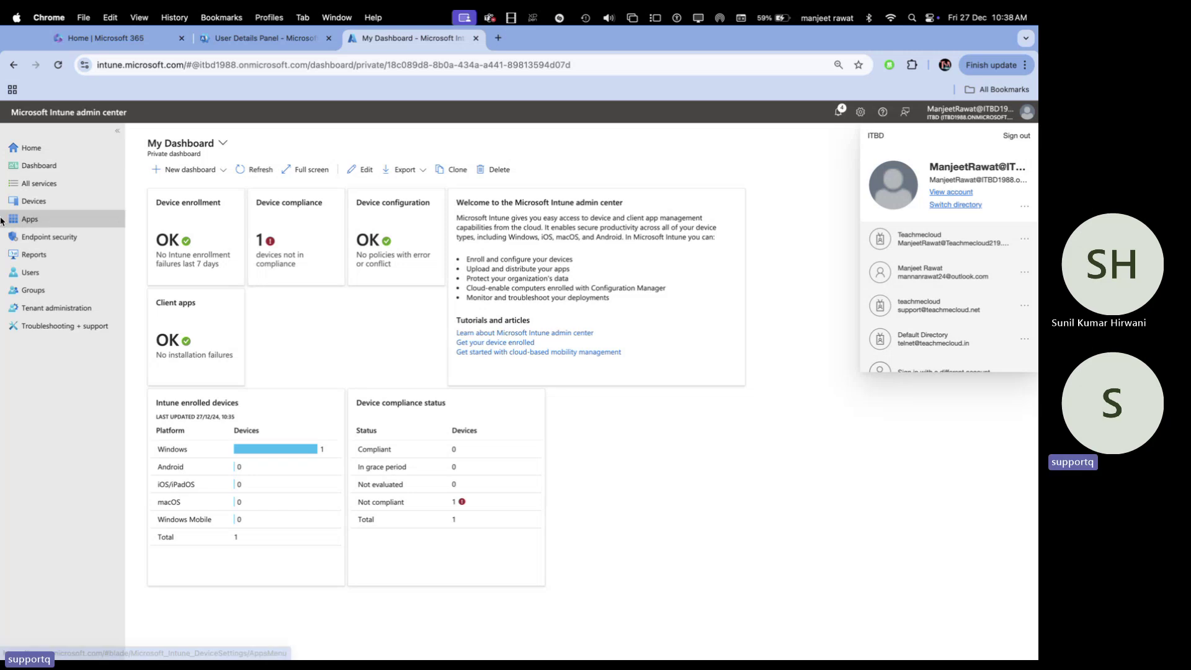
Display the list of Windows devices from the device overview and widen the Device name column slightly.
{"action": "left_click", "coordinate": [36, 208]}
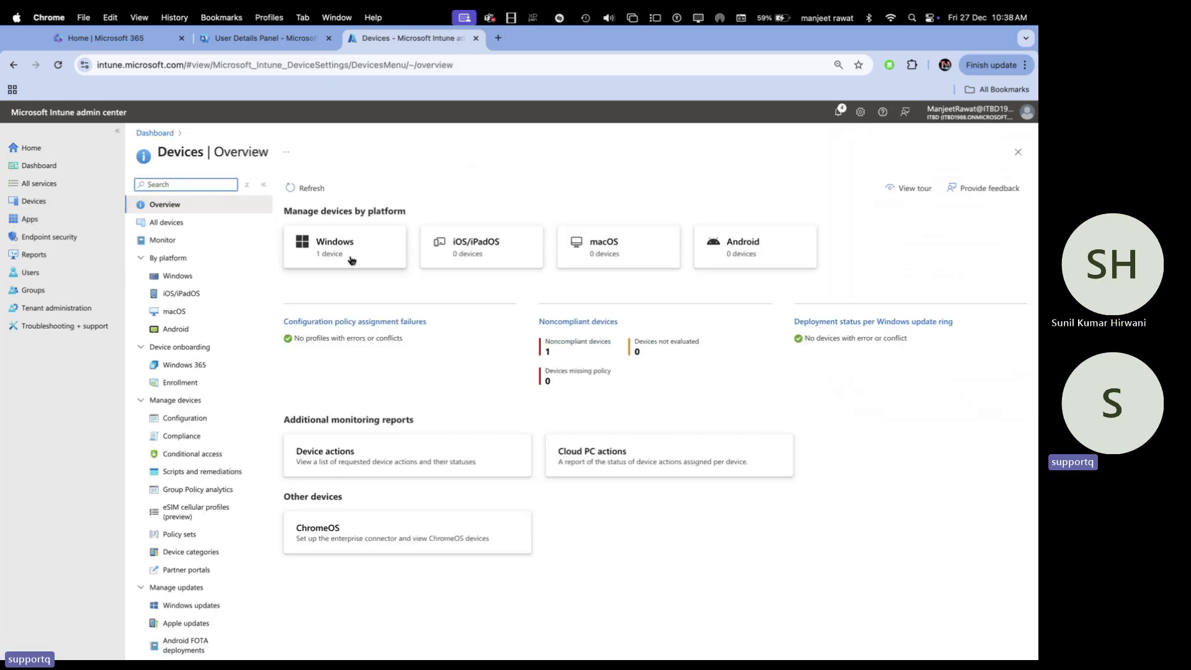
{"action": "left_click", "coordinate": [351, 260]}
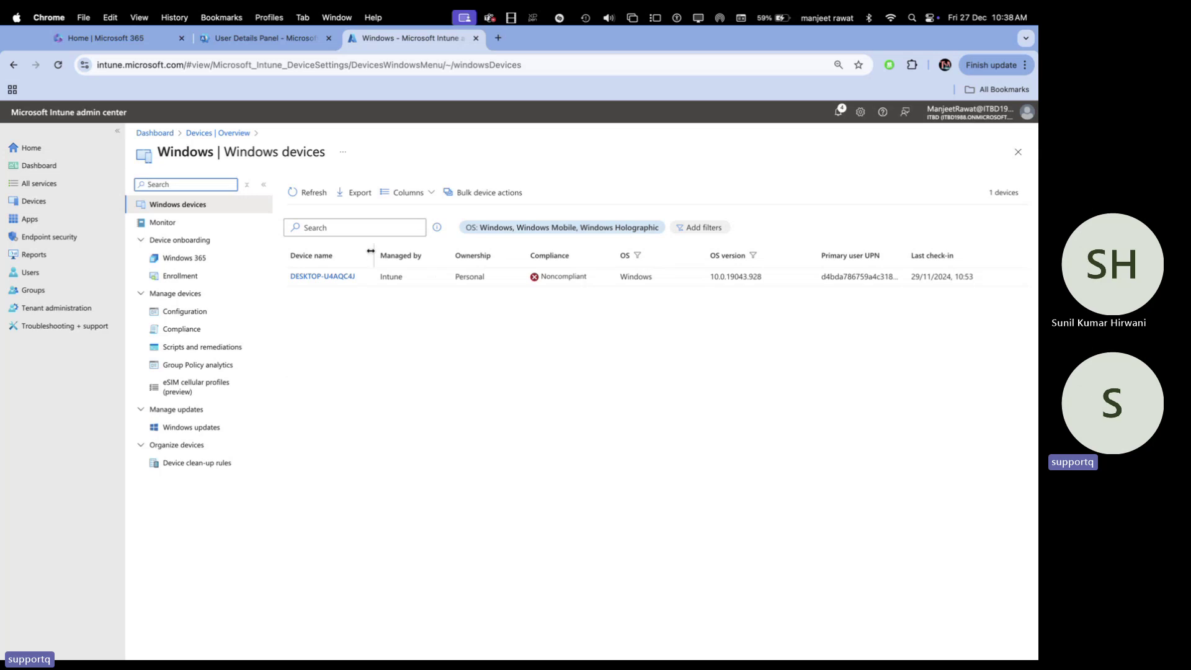
{"action": "mouse_move", "coordinate": [372, 247]}
{"action": "left_mouse_down"}
{"action": "mouse_move", "coordinate": [447, 247]}
{"action": "mouse_move", "coordinate": [347, 248]}
{"action": "mouse_move", "coordinate": [392, 246]}
{"action": "left_mouse_up"}
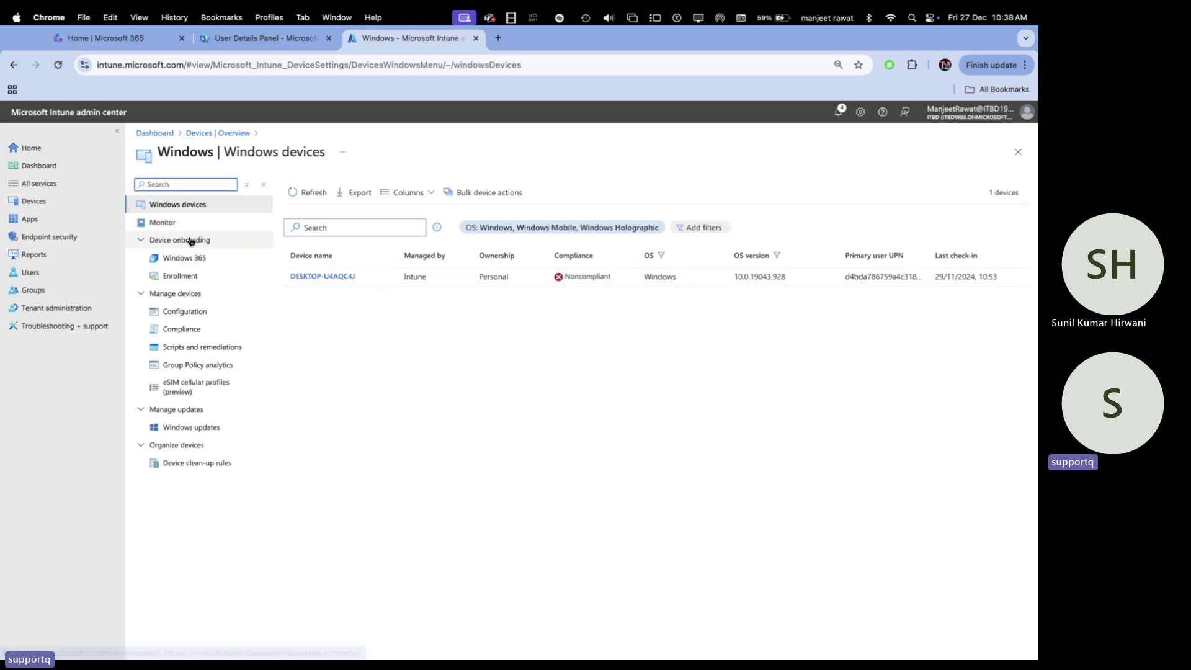
Return to the Devices overview and look through its platform, onboarding, device management and update sections.
{"action": "left_click", "coordinate": [202, 134]}
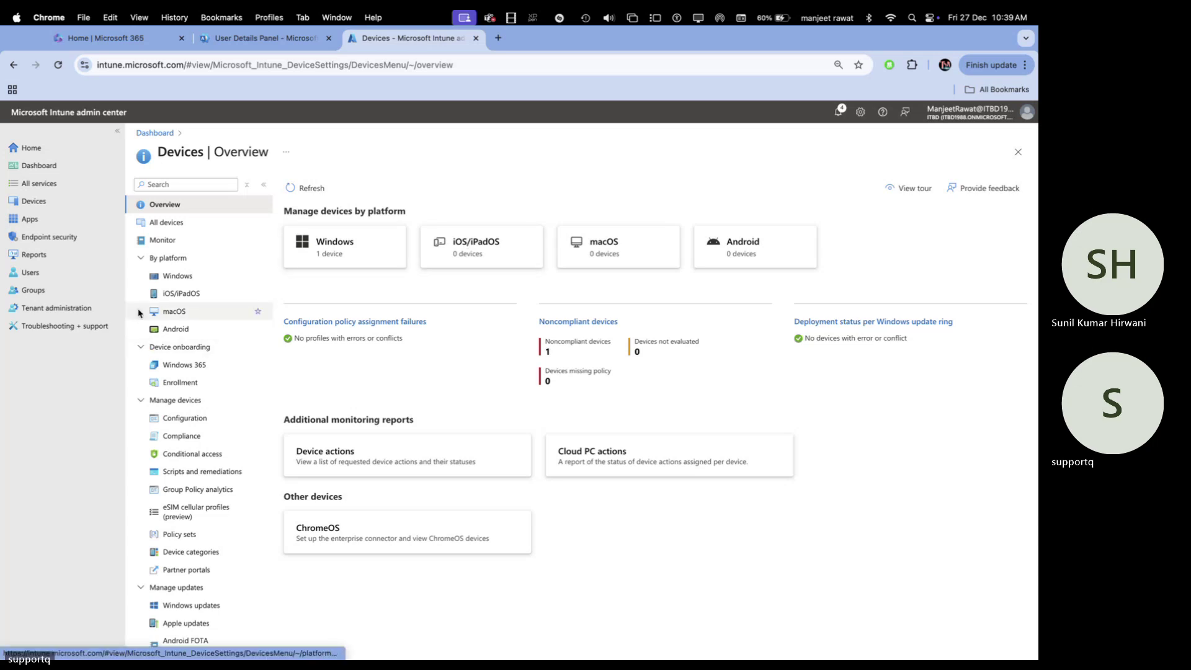
{"action": "scroll", "coordinate": [173, 471], "scroll_direction": "down", "scroll_amount": 2}
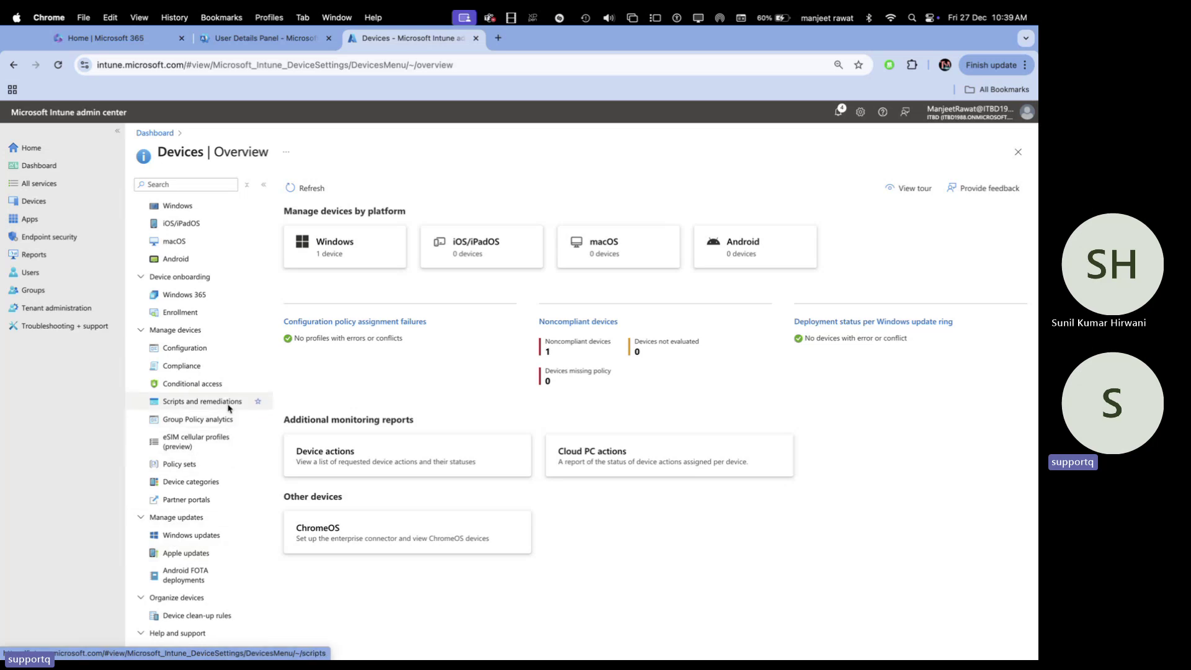
{"action": "scroll", "coordinate": [186, 372], "scroll_direction": "up", "scroll_amount": 2}
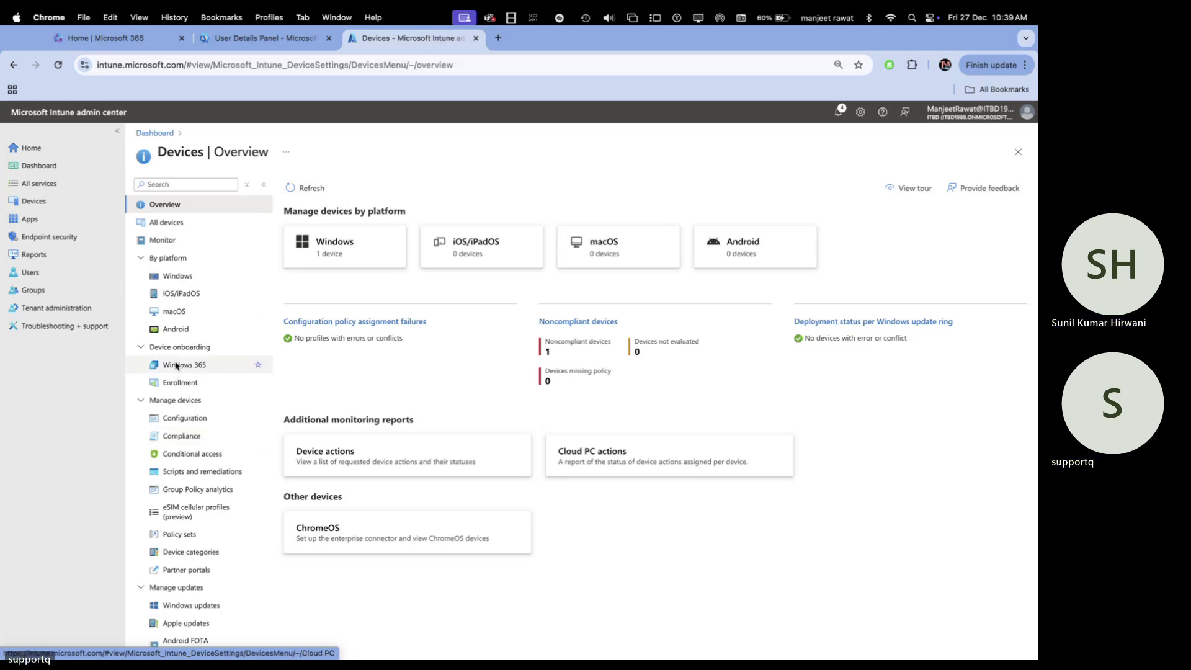
{"action": "scroll", "coordinate": [176, 369], "scroll_direction": "down", "scroll_amount": 2}
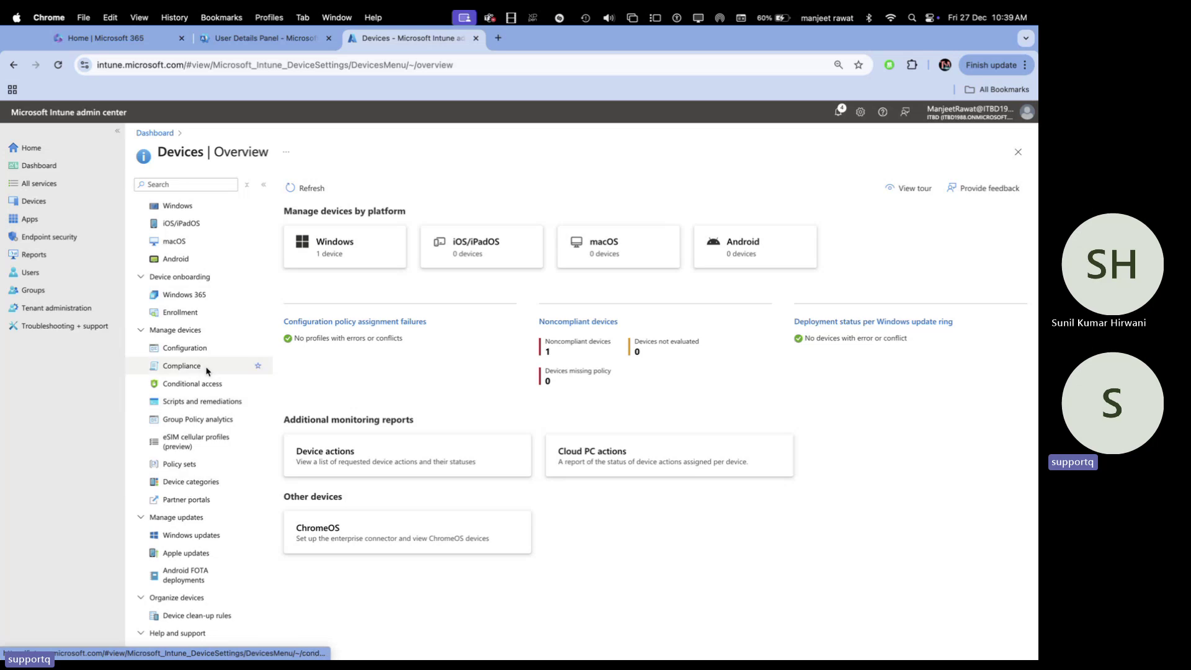
{"action": "scroll", "coordinate": [205, 347], "scroll_direction": "up", "scroll_amount": 2}
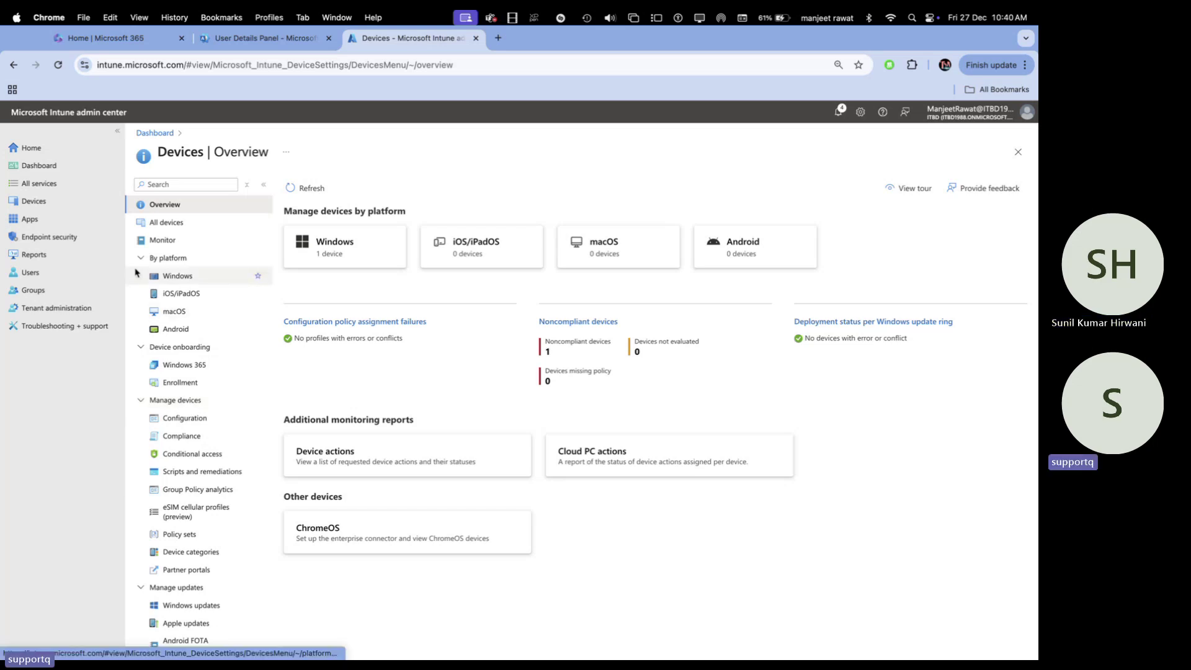
Switch to the Microsoft 365 admin center and close the aws user's details to show the active users list.
{"action": "left_click", "coordinate": [268, 36]}
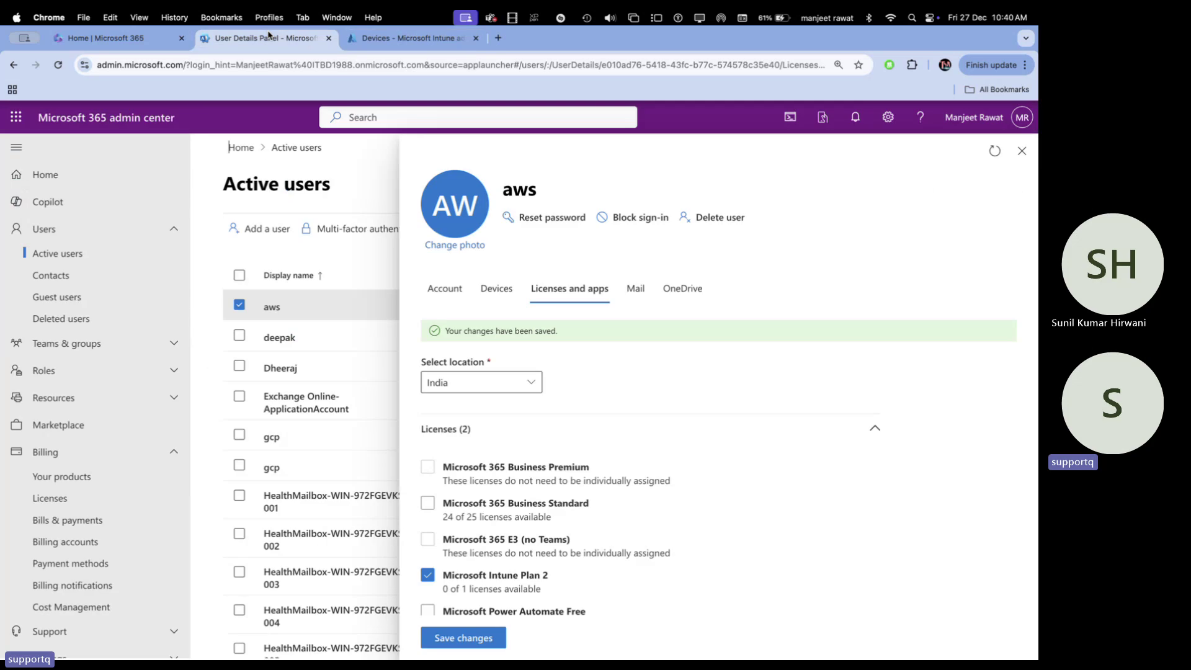
{"action": "left_click", "coordinate": [1021, 151]}
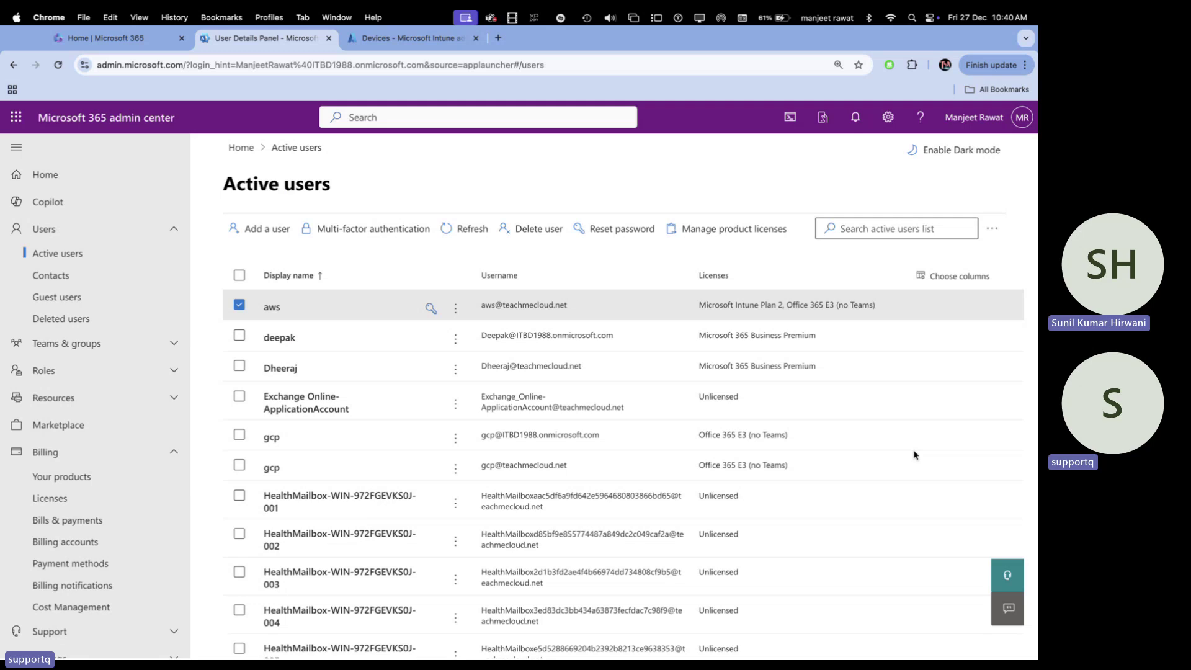
Switch to OneNote and handwrite the bracketed white heading "Microsoft Intune Portal Mgmt" in the blank area below the license notes.
{"action": "key", "text": "ctrl+Right"}
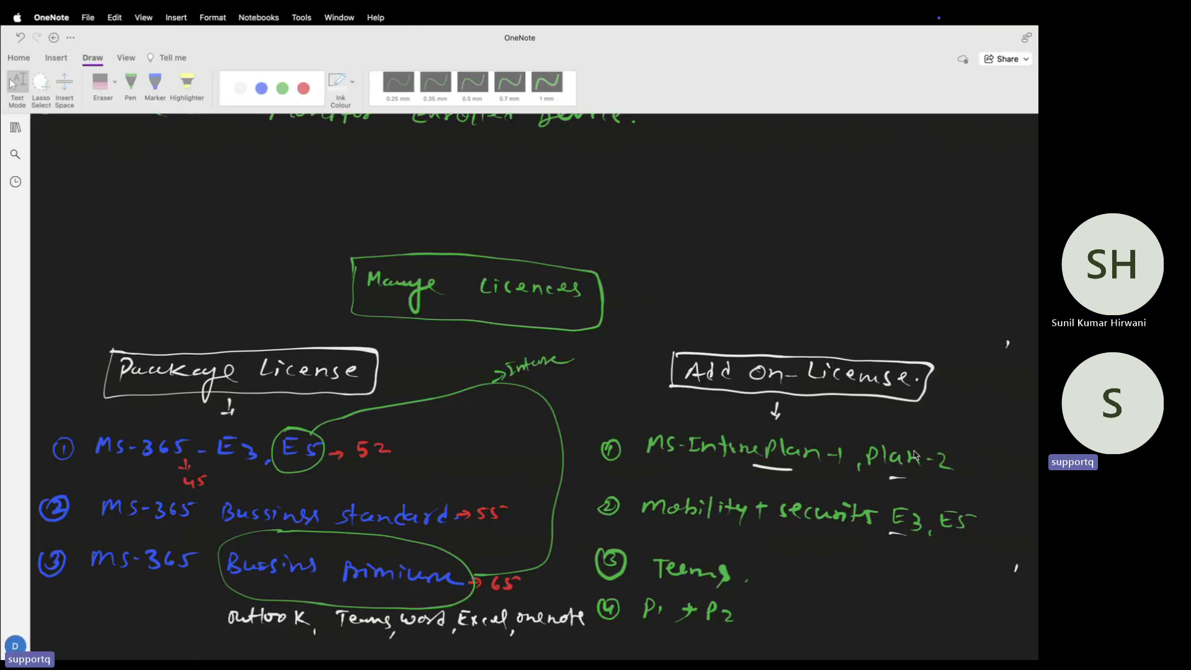
{"action": "scroll", "coordinate": [613, 470], "scroll_direction": "down", "scroll_amount": 5}
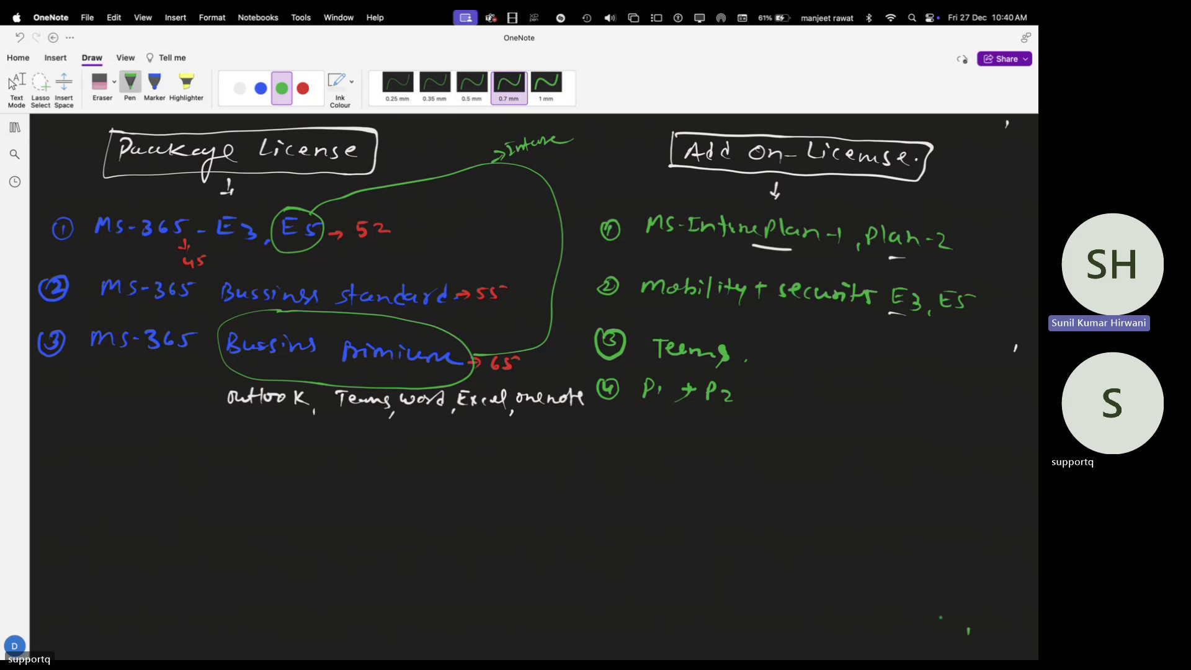
{"action": "scroll", "coordinate": [964, 400], "scroll_direction": "down", "scroll_amount": 5}
{"action": "scroll", "coordinate": [965, 400], "scroll_direction": "up", "scroll_amount": 1}
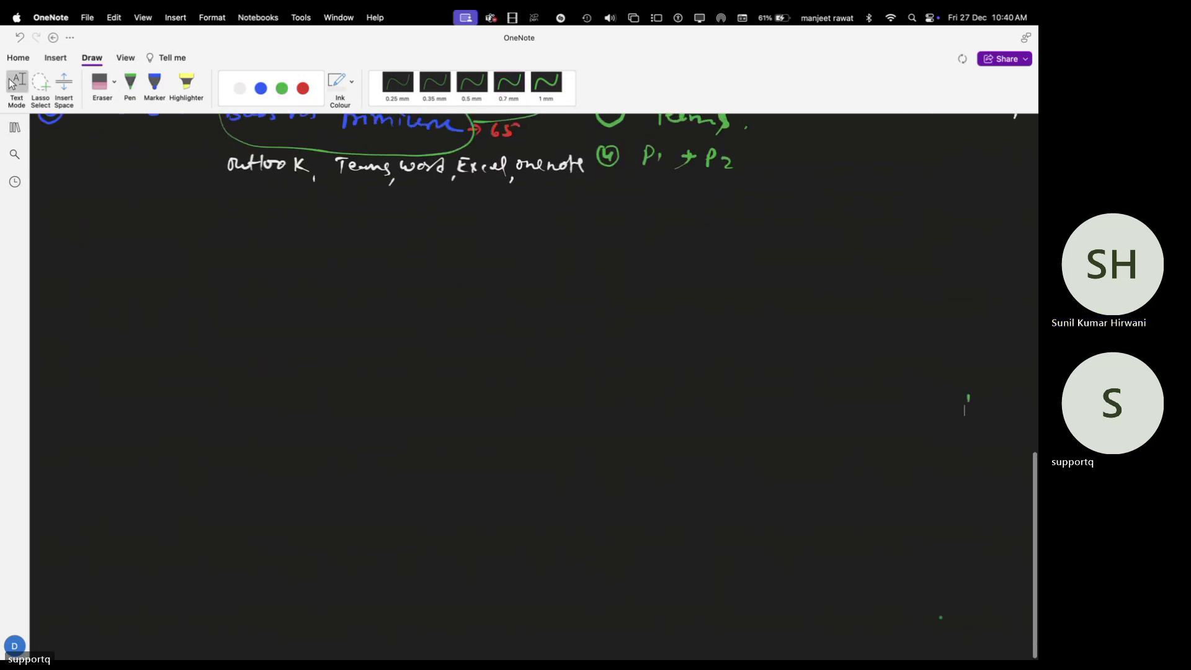
{"action": "scroll", "coordinate": [533, 372], "scroll_direction": "down", "scroll_amount": 3}
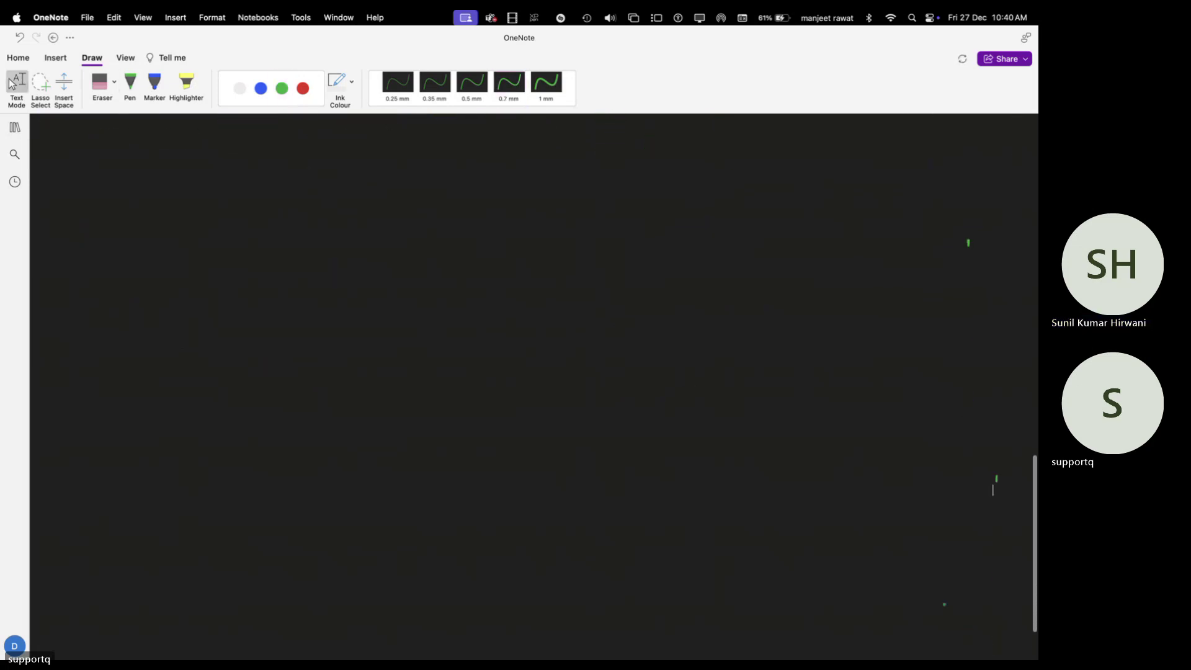
{"action": "left_click", "coordinate": [281, 89]}
{"action": "left_click", "coordinate": [239, 88]}
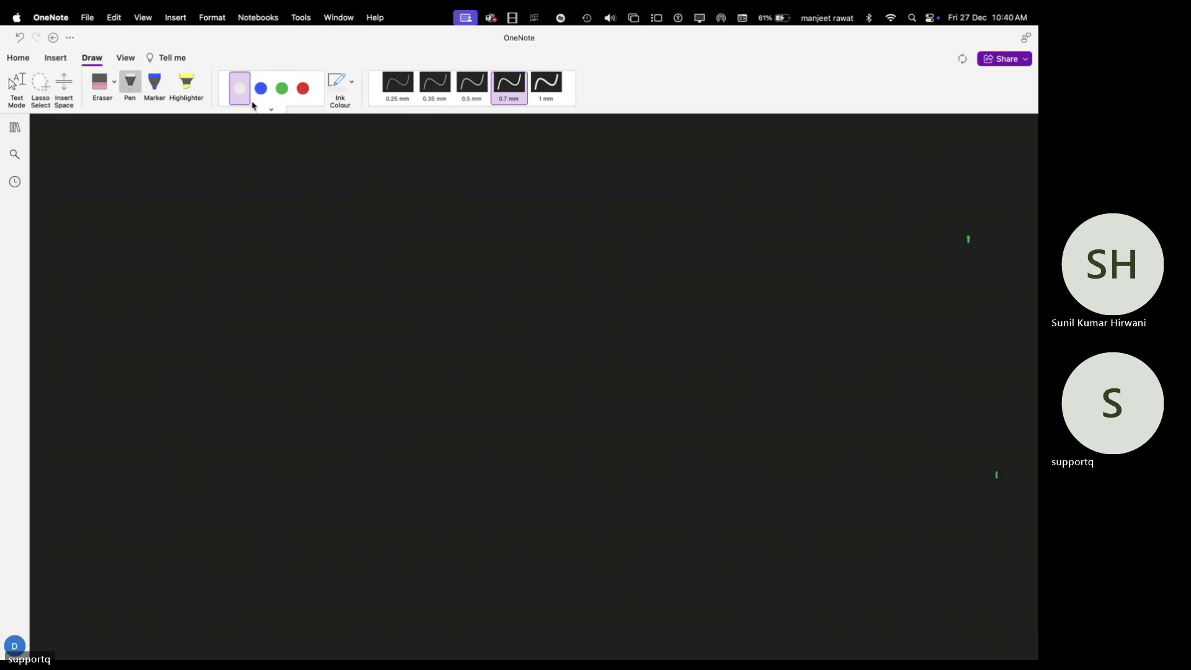
{"action": "mouse_move", "coordinate": [403, 158]}
{"action": "left_mouse_down"}
{"action": "mouse_move", "coordinate": [451, 152]}
{"action": "mouse_move", "coordinate": [502, 167]}
{"action": "mouse_move", "coordinate": [567, 149]}
{"action": "mouse_move", "coordinate": [636, 163]}
{"action": "mouse_move", "coordinate": [669, 149]}
{"action": "mouse_move", "coordinate": [713, 160]}
{"action": "mouse_move", "coordinate": [717, 138]}
{"action": "mouse_move", "coordinate": [774, 172]}
{"action": "mouse_move", "coordinate": [796, 158]}
{"action": "mouse_move", "coordinate": [818, 169]}
{"action": "left_mouse_up"}
{"action": "left_click_drag", "start_coordinate": [364, 124], "coordinate": [370, 154]}
Write the first agenda item, a circled 1 with "Identification of Intune Portal", in green ink below the heading.
{"action": "left_click", "coordinate": [281, 88]}
{"action": "left_click_drag", "start_coordinate": [77, 205], "coordinate": [76, 217]}
{"action": "mouse_move", "coordinate": [82, 204]}
{"action": "left_mouse_down"}
{"action": "mouse_move", "coordinate": [66, 214]}
{"action": "mouse_move", "coordinate": [79, 201]}
{"action": "mouse_move", "coordinate": [116, 216]}
{"action": "mouse_move", "coordinate": [119, 201]}
{"action": "mouse_move", "coordinate": [176, 215]}
{"action": "left_mouse_up"}
{"action": "left_click_drag", "start_coordinate": [174, 206], "coordinate": [227, 215]}
{"action": "left_click_drag", "start_coordinate": [244, 209], "coordinate": [254, 215]}
{"action": "left_click_drag", "start_coordinate": [243, 205], "coordinate": [348, 215]}
{"action": "left_click_drag", "start_coordinate": [364, 191], "coordinate": [366, 220]}
{"action": "left_click_drag", "start_coordinate": [354, 208], "coordinate": [421, 215]}
{"action": "left_click_drag", "start_coordinate": [412, 215], "coordinate": [427, 214]}
{"action": "left_click_drag", "start_coordinate": [413, 203], "coordinate": [444, 214]}
{"action": "mouse_move", "coordinate": [453, 196]}
{"action": "left_mouse_down"}
{"action": "mouse_move", "coordinate": [467, 216]}
{"action": "mouse_move", "coordinate": [504, 216]}
{"action": "left_mouse_up"}
{"action": "left_click", "coordinate": [520, 214]}
{"action": "left_click", "coordinate": [526, 213]}
{"action": "left_click_drag", "start_coordinate": [505, 212], "coordinate": [532, 217]}
{"action": "left_click_drag", "start_coordinate": [526, 201], "coordinate": [546, 212]}
{"action": "left_click_drag", "start_coordinate": [555, 205], "coordinate": [570, 219]}
{"action": "left_click_drag", "start_coordinate": [576, 209], "coordinate": [605, 216]}
{"action": "left_click", "coordinate": [613, 212]}
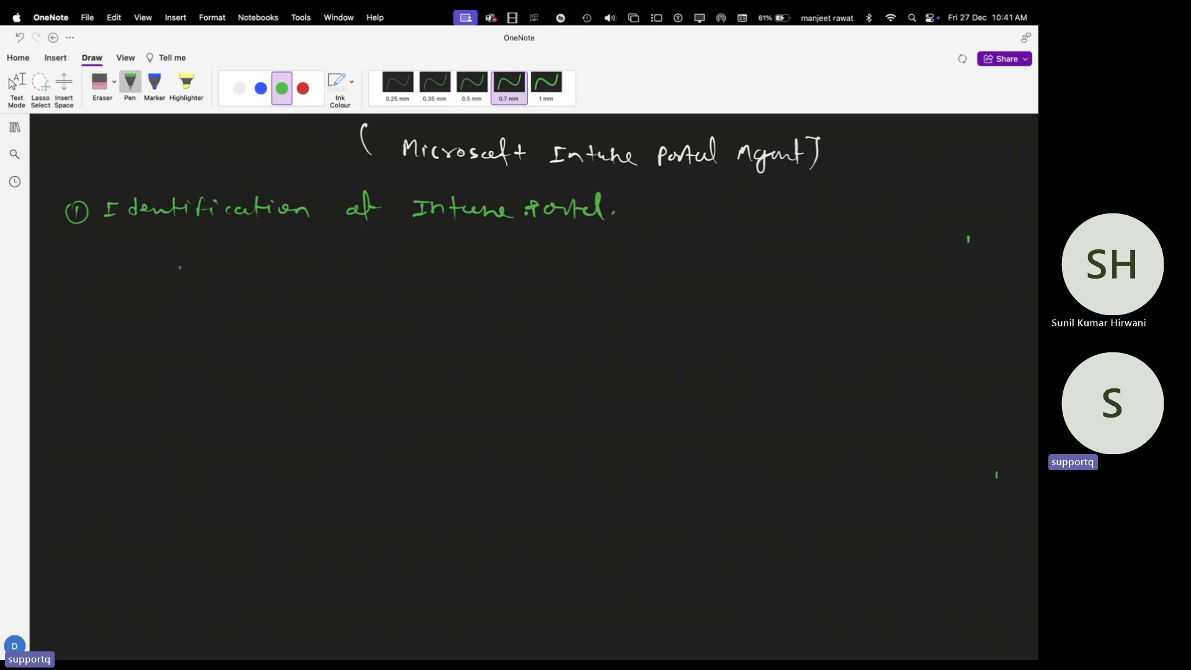
Write the second agenda item, a circled 2 with "User's Mgmt", in green ink.
{"action": "mouse_move", "coordinate": [77, 243]}
{"action": "left_mouse_down"}
{"action": "mouse_move", "coordinate": [87, 266]}
{"action": "mouse_move", "coordinate": [154, 266]}
{"action": "mouse_move", "coordinate": [160, 254]}
{"action": "left_mouse_up"}
{"action": "mouse_move", "coordinate": [176, 253]}
{"action": "left_mouse_down"}
{"action": "mouse_move", "coordinate": [169, 265]}
{"action": "mouse_move", "coordinate": [195, 260]}
{"action": "left_mouse_up"}
{"action": "left_click", "coordinate": [216, 253]}
{"action": "left_click_drag", "start_coordinate": [200, 264], "coordinate": [379, 266]}
{"action": "left_click_drag", "start_coordinate": [374, 250], "coordinate": [383, 268]}
{"action": "left_click", "coordinate": [392, 259]}
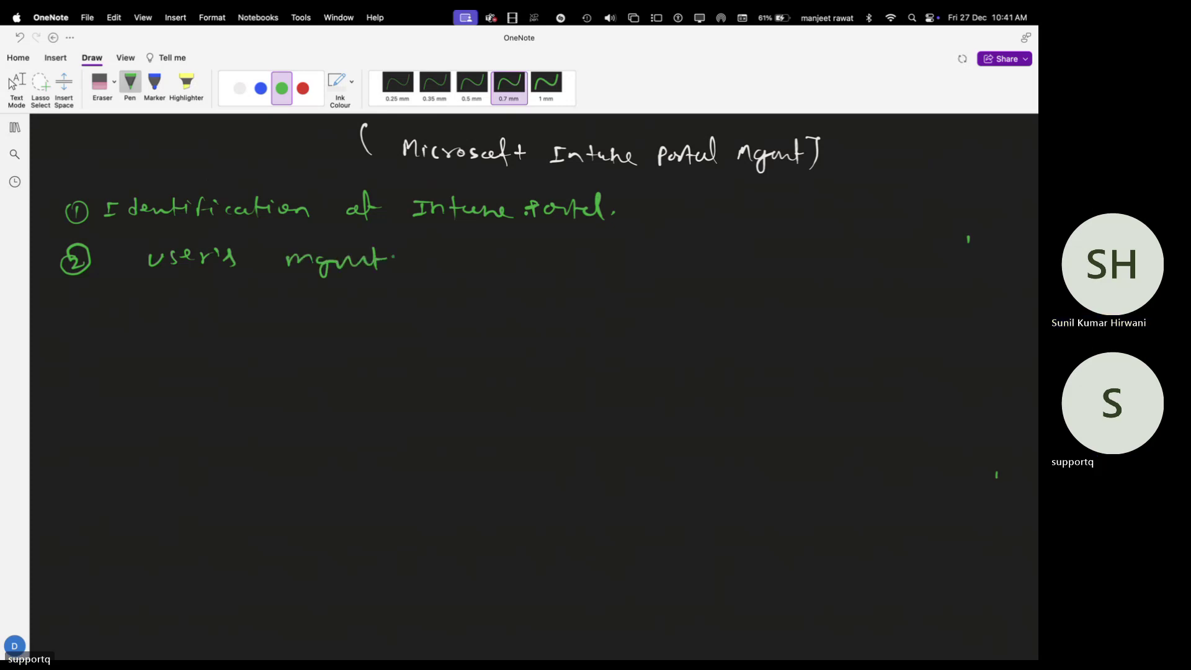
Write the third agenda item, a circled 3 with "Licence Mgmt", in green ink.
{"action": "mouse_move", "coordinate": [62, 315]}
{"action": "left_mouse_down"}
{"action": "mouse_move", "coordinate": [80, 328]}
{"action": "mouse_move", "coordinate": [79, 305]}
{"action": "mouse_move", "coordinate": [149, 324]}
{"action": "left_mouse_up"}
{"action": "left_click", "coordinate": [68, 336]}
{"action": "mouse_move", "coordinate": [153, 315]}
{"action": "left_mouse_down"}
{"action": "mouse_move", "coordinate": [329, 320]}
{"action": "mouse_move", "coordinate": [343, 336]}
{"action": "mouse_move", "coordinate": [379, 323]}
{"action": "left_mouse_up"}
{"action": "left_click", "coordinate": [154, 309]}
{"action": "mouse_move", "coordinate": [390, 295]}
{"action": "left_mouse_down"}
{"action": "mouse_move", "coordinate": [395, 320]}
{"action": "mouse_move", "coordinate": [417, 310]}
{"action": "left_mouse_up"}
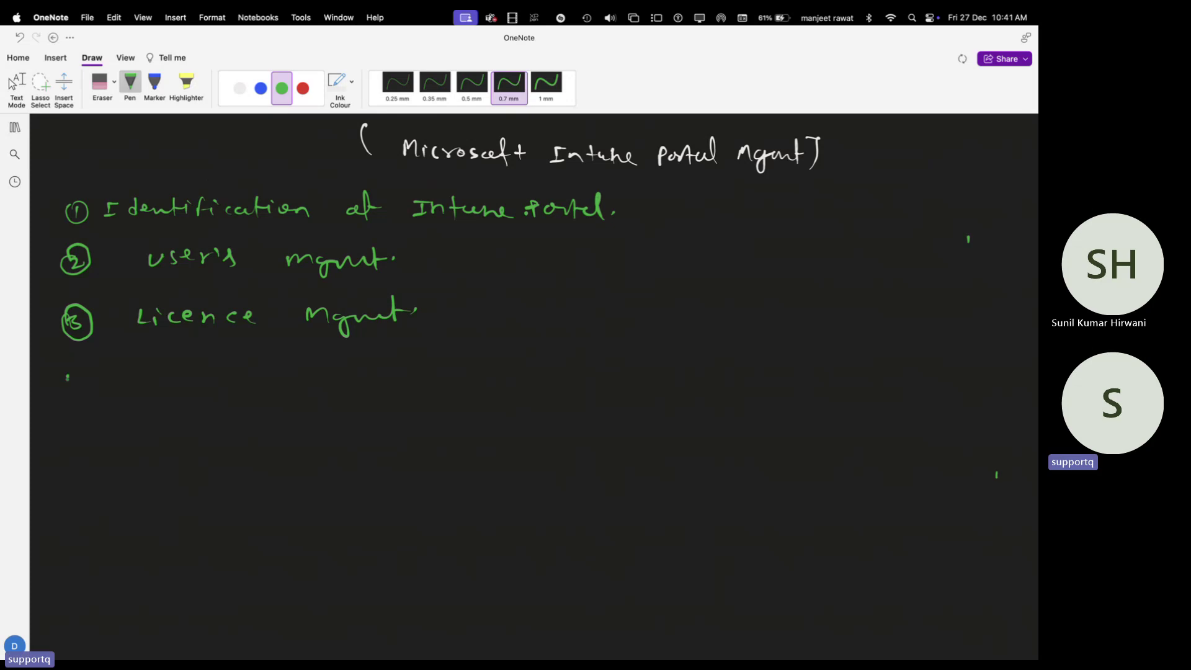
Write the fourth agenda item, a circled 4 with "Create and Manage User + Groups", in green ink.
{"action": "left_click_drag", "start_coordinate": [67, 376], "coordinate": [75, 394]}
{"action": "mouse_move", "coordinate": [72, 369]}
{"action": "left_mouse_down"}
{"action": "mouse_move", "coordinate": [87, 397]}
{"action": "mouse_move", "coordinate": [73, 368]}
{"action": "mouse_move", "coordinate": [127, 387]}
{"action": "mouse_move", "coordinate": [205, 383]}
{"action": "left_mouse_up"}
{"action": "mouse_move", "coordinate": [199, 375]}
{"action": "left_mouse_down"}
{"action": "mouse_move", "coordinate": [381, 371]}
{"action": "mouse_move", "coordinate": [444, 378]}
{"action": "mouse_move", "coordinate": [456, 397]}
{"action": "mouse_move", "coordinate": [538, 372]}
{"action": "mouse_move", "coordinate": [620, 384]}
{"action": "mouse_move", "coordinate": [742, 369]}
{"action": "mouse_move", "coordinate": [747, 383]}
{"action": "left_mouse_up"}
{"action": "left_click", "coordinate": [755, 384]}
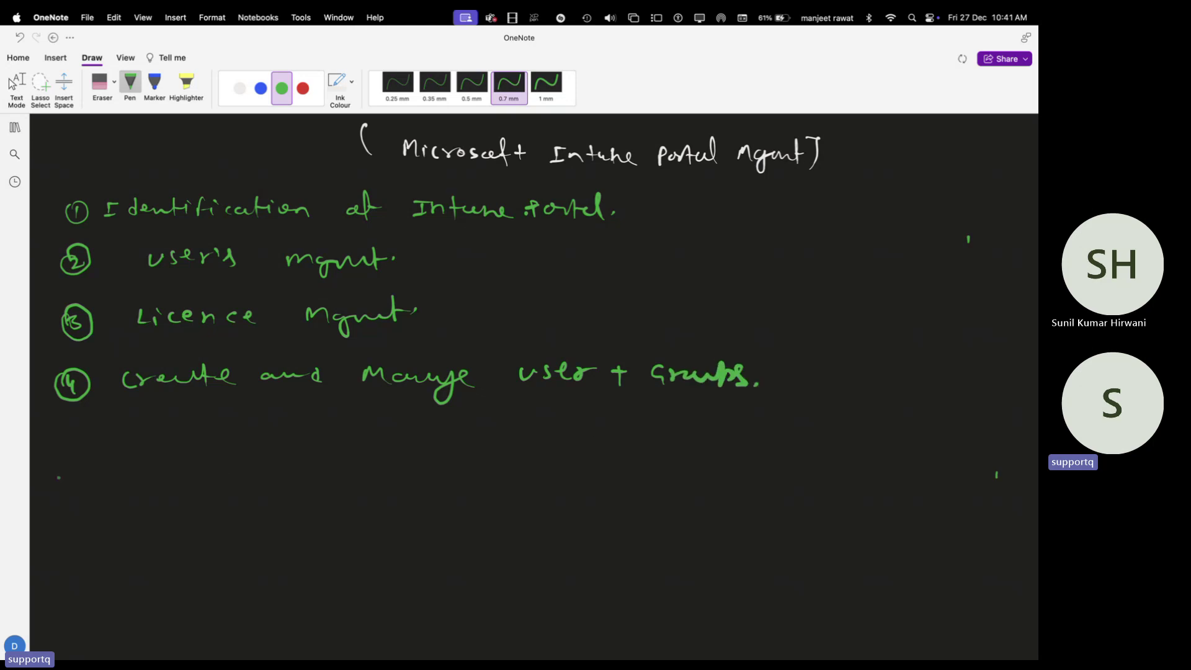
Write the fifth agenda item, a circled 5 with "Enrollment Win, Linux, MAC, Android", in green ink and return to text mode.
{"action": "mouse_move", "coordinate": [73, 431]}
{"action": "left_mouse_down"}
{"action": "mouse_move", "coordinate": [66, 447]}
{"action": "mouse_move", "coordinate": [80, 425]}
{"action": "left_mouse_up"}
{"action": "left_click", "coordinate": [14, 84]}
{"action": "left_click", "coordinate": [130, 84]}
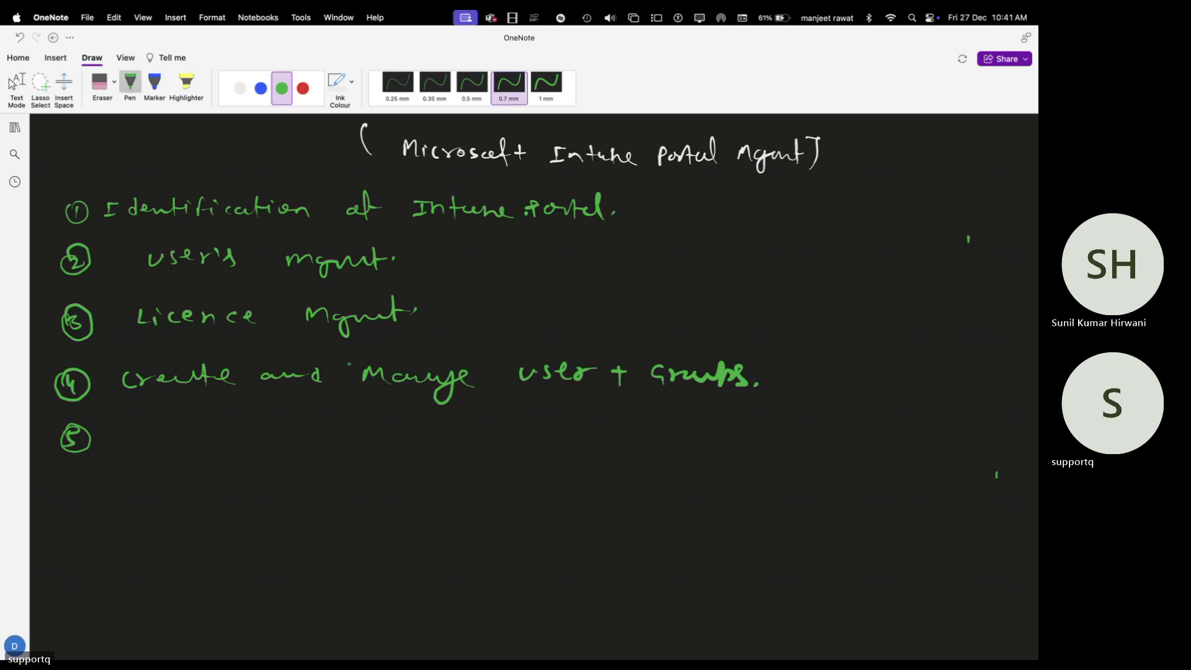
{"action": "mouse_move", "coordinate": [131, 426]}
{"action": "left_mouse_down"}
{"action": "mouse_move", "coordinate": [143, 444]}
{"action": "mouse_move", "coordinate": [249, 441]}
{"action": "mouse_move", "coordinate": [281, 422]}
{"action": "mouse_move", "coordinate": [341, 441]}
{"action": "mouse_move", "coordinate": [364, 427]}
{"action": "mouse_move", "coordinate": [398, 434]}
{"action": "left_mouse_up"}
{"action": "mouse_move", "coordinate": [413, 439]}
{"action": "left_mouse_down"}
{"action": "mouse_move", "coordinate": [410, 453]}
{"action": "mouse_move", "coordinate": [632, 457]}
{"action": "left_mouse_up"}
{"action": "left_click", "coordinate": [562, 458]}
{"action": "left_click_drag", "start_coordinate": [617, 450], "coordinate": [657, 459]}
{"action": "mouse_move", "coordinate": [670, 458]}
{"action": "left_mouse_down"}
{"action": "mouse_move", "coordinate": [665, 471]}
{"action": "mouse_move", "coordinate": [723, 451]}
{"action": "mouse_move", "coordinate": [741, 459]}
{"action": "left_mouse_up"}
{"action": "mouse_move", "coordinate": [756, 442]}
{"action": "left_mouse_down"}
{"action": "mouse_move", "coordinate": [750, 459]}
{"action": "mouse_move", "coordinate": [805, 462]}
{"action": "left_mouse_up"}
{"action": "left_click", "coordinate": [804, 444]}
{"action": "left_click_drag", "start_coordinate": [824, 441], "coordinate": [823, 462]}
{"action": "left_click_drag", "start_coordinate": [820, 453], "coordinate": [811, 460]}
{"action": "left_click", "coordinate": [845, 460]}
{"action": "left_click", "coordinate": [14, 82]}
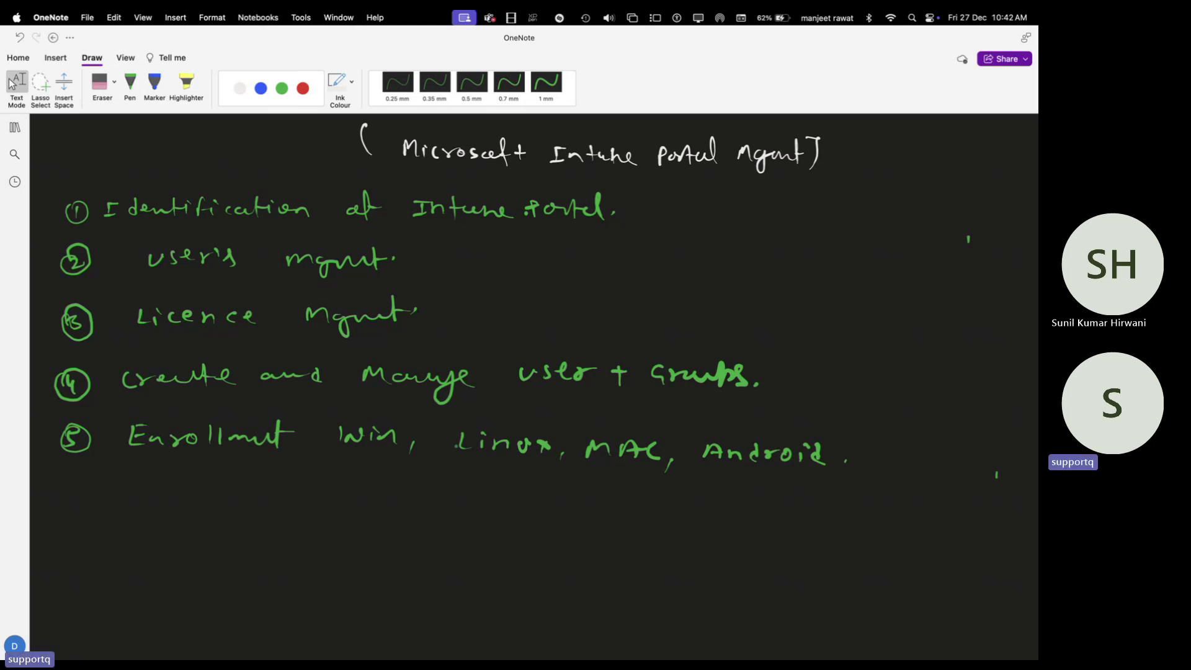
Switch to the Microsoft Intune admin center and view its Home, Dashboard, All services and Devices pages, returning to All services.
{"action": "key", "text": "ctrl+Right"}
{"action": "key", "text": "ctrl+Right"}
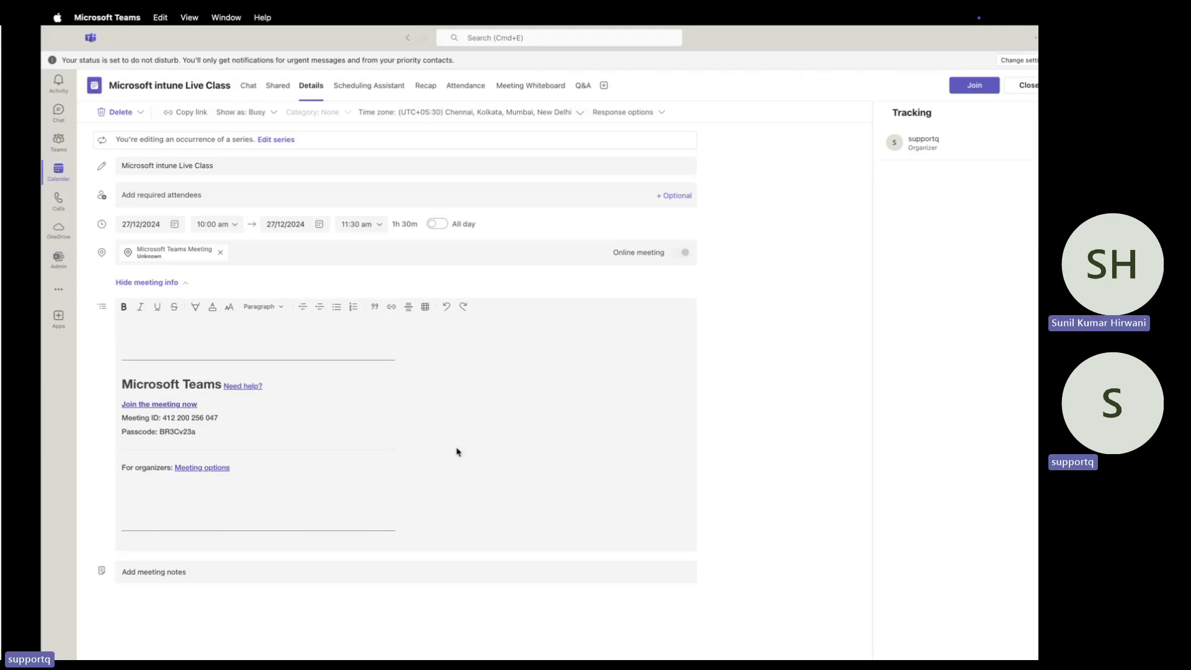
{"action": "key", "text": "ctrl+Left"}
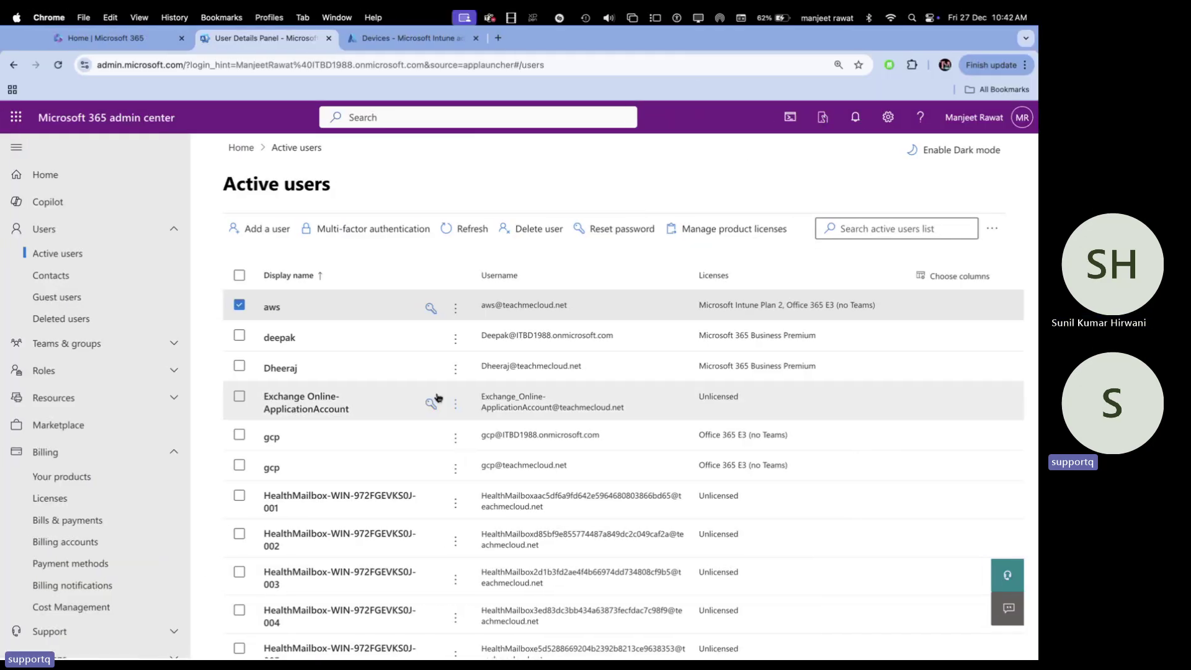
{"action": "left_click", "coordinate": [235, 38]}
{"action": "left_click", "coordinate": [102, 150]}
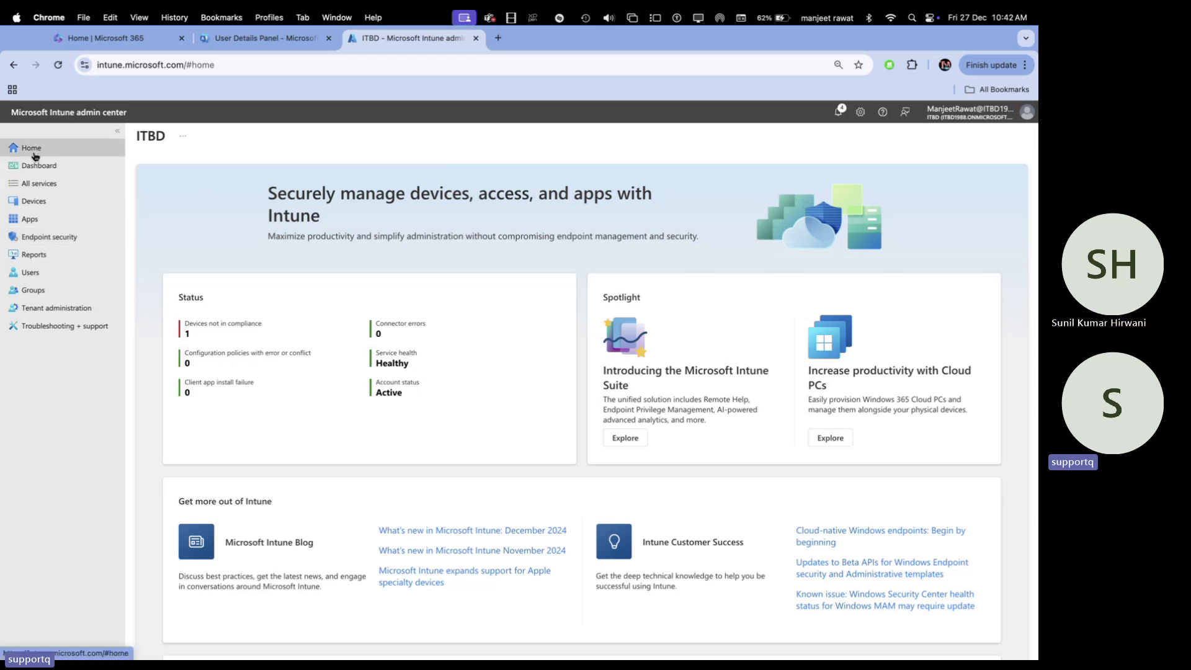
{"action": "left_click", "coordinate": [36, 171]}
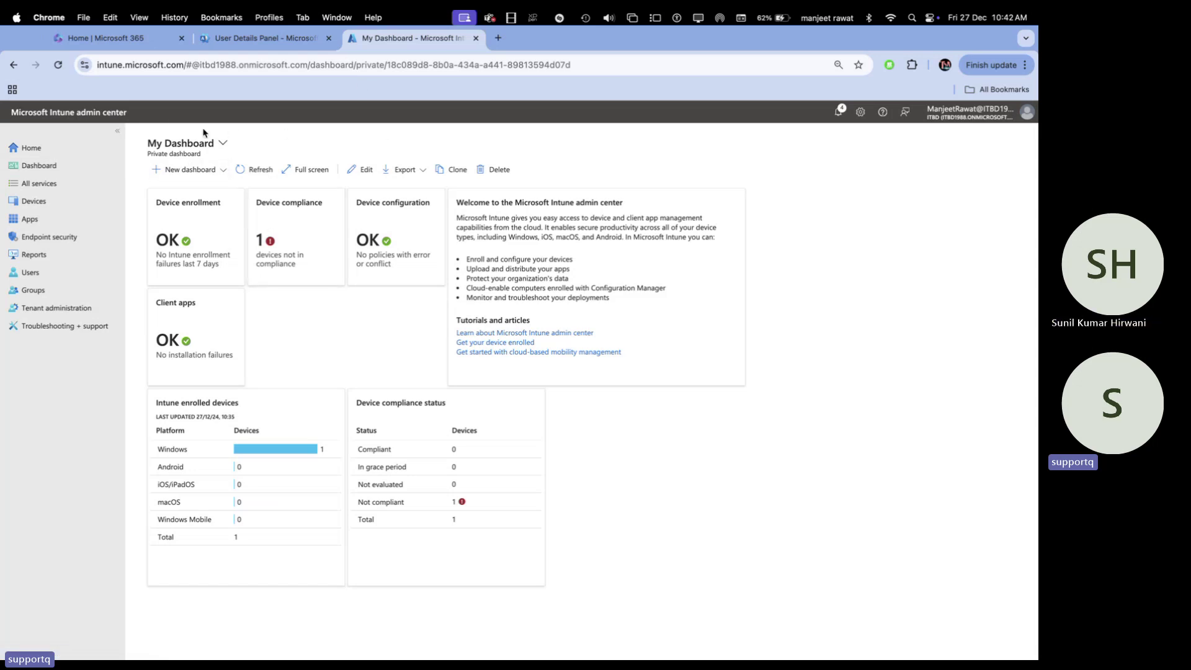
{"action": "left_click", "coordinate": [24, 184]}
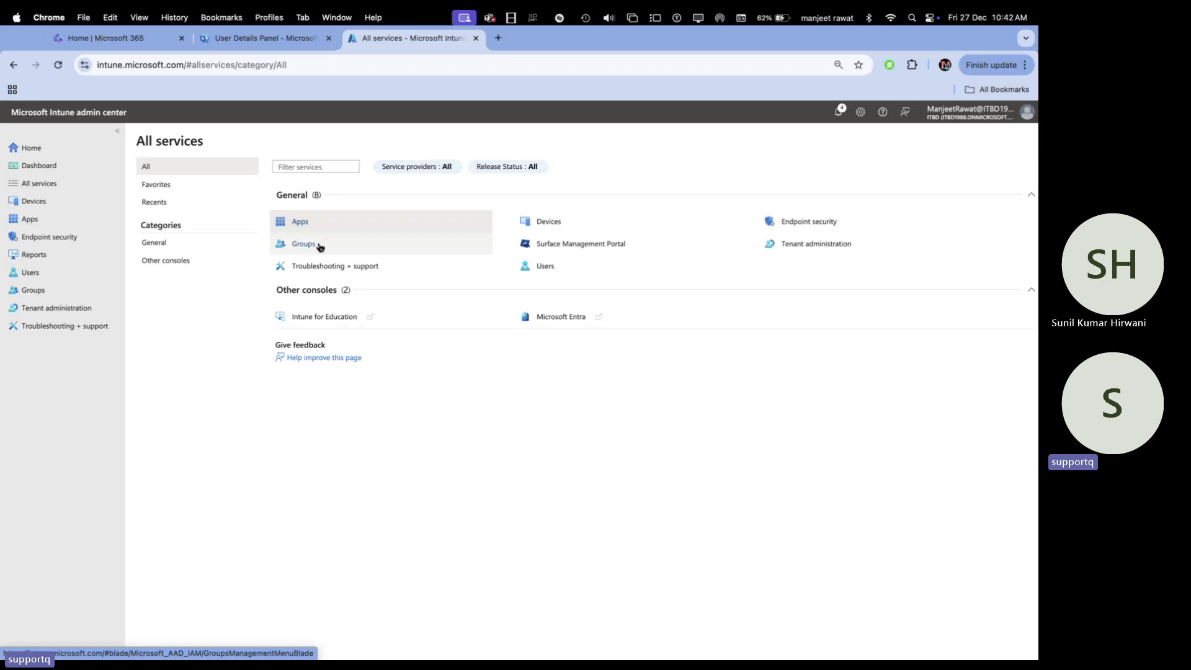
{"action": "left_click", "coordinate": [593, 227]}
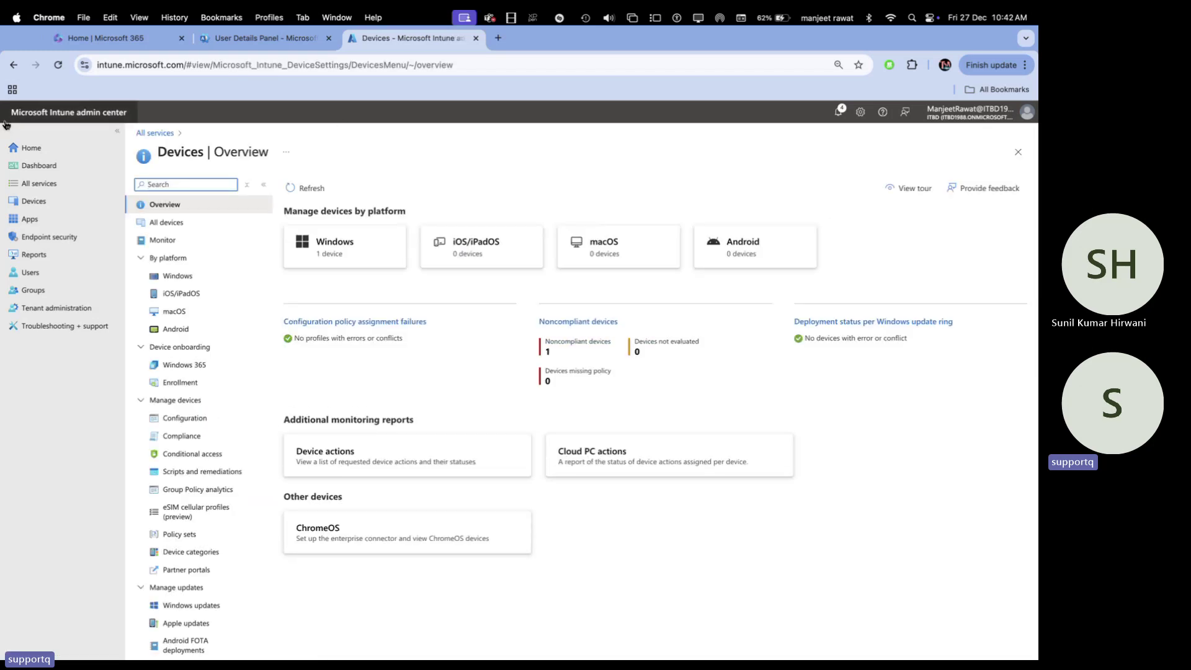
{"action": "left_click", "coordinate": [14, 64]}
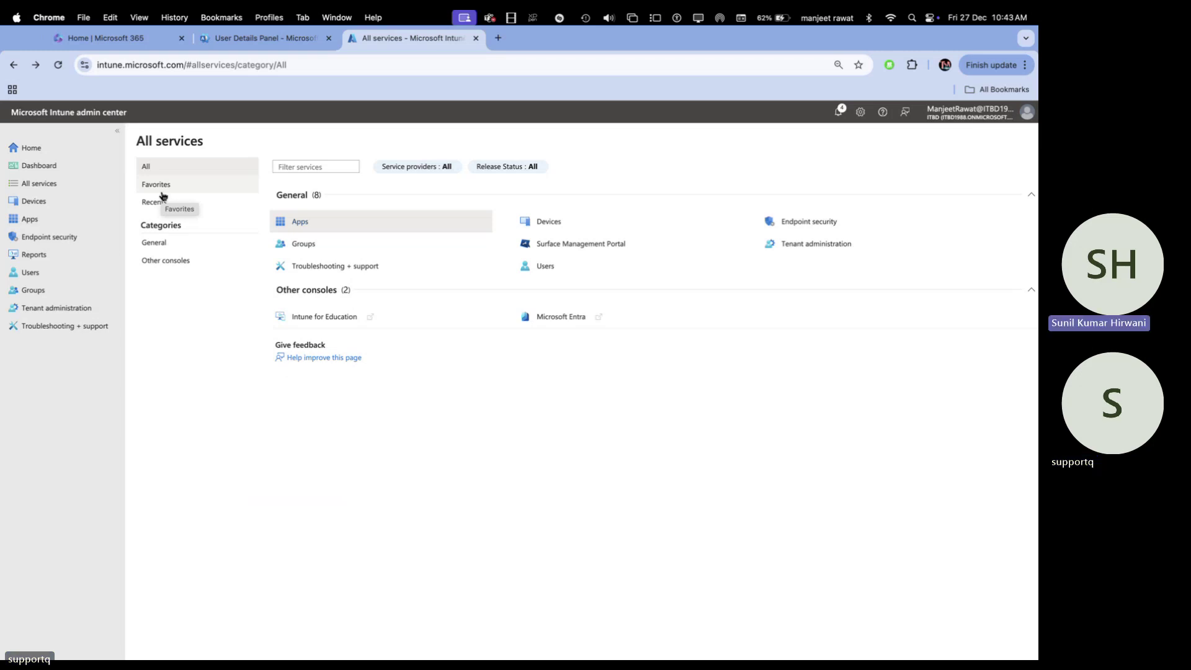
Switch to the Microsoft Teams meeting window and stop the meeting recording.
{"action": "key", "text": "ctrl+Left"}
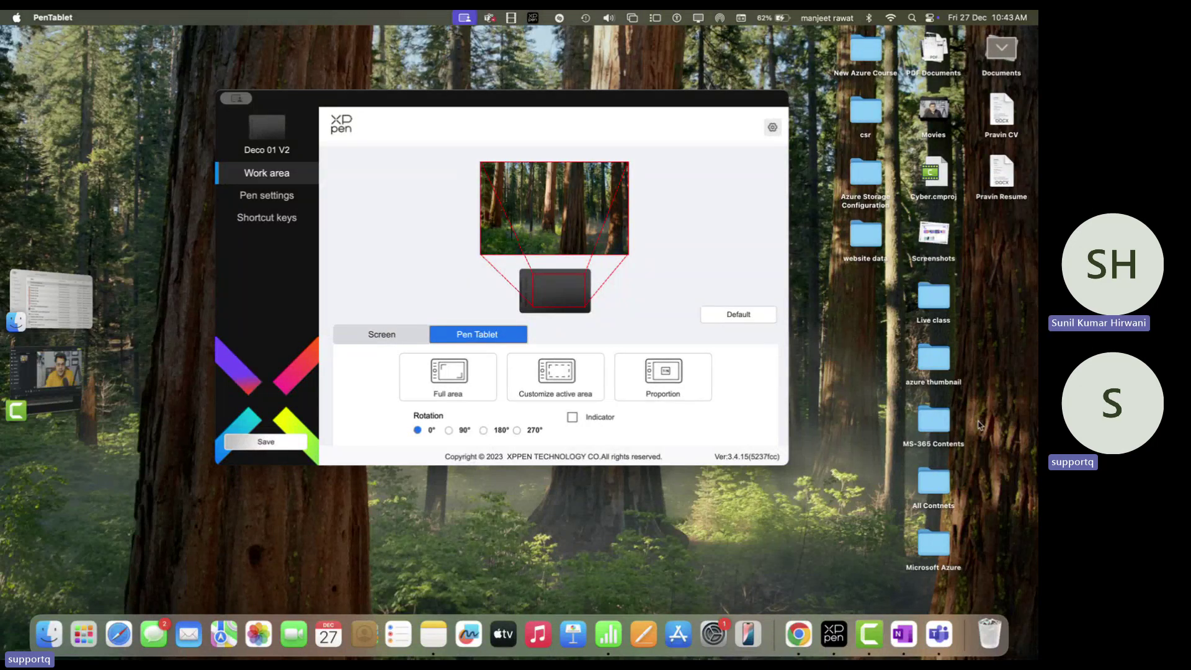
{"action": "key", "text": "ctrl+Right"}
{"action": "key", "text": "ctrl+Right"}
{"action": "key", "text": "ctrl+Right"}
{"action": "key", "text": "ctrl+Right"}
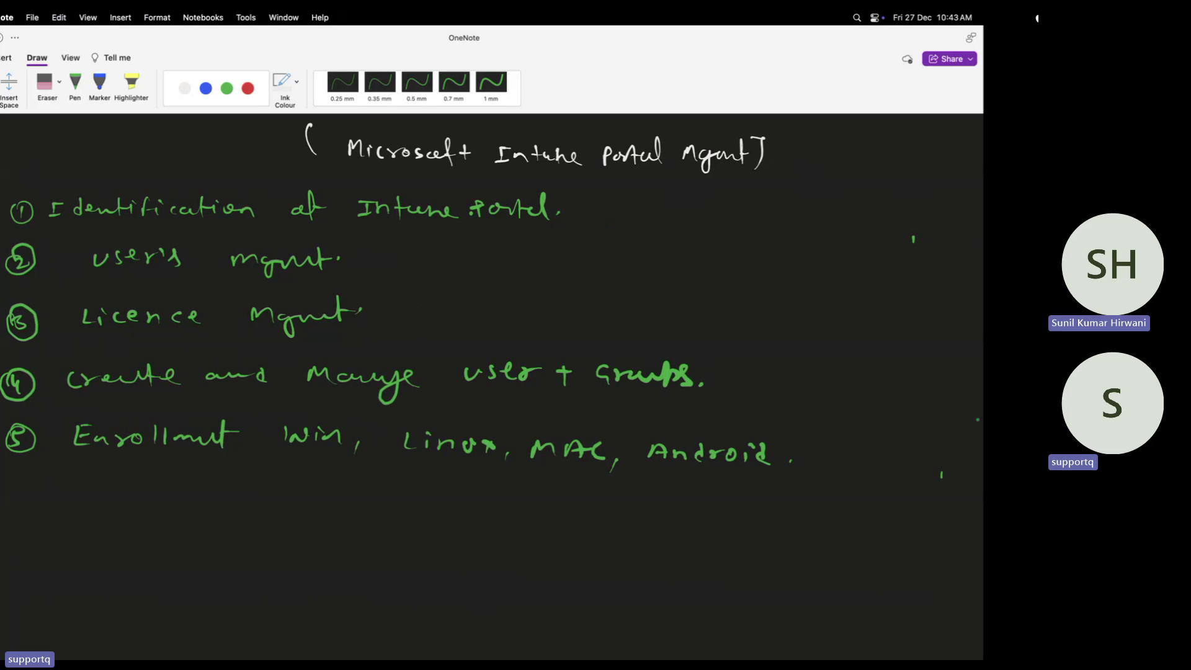
{"action": "key", "text": "ctrl+Left"}
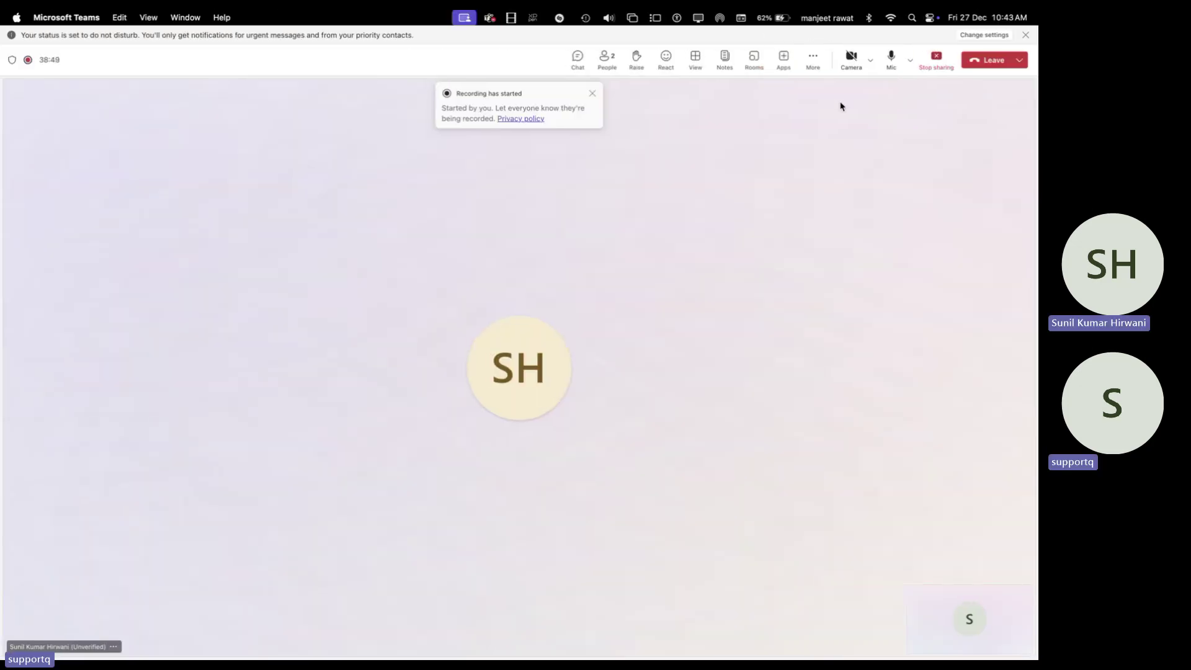
{"action": "left_click", "coordinate": [813, 59]}
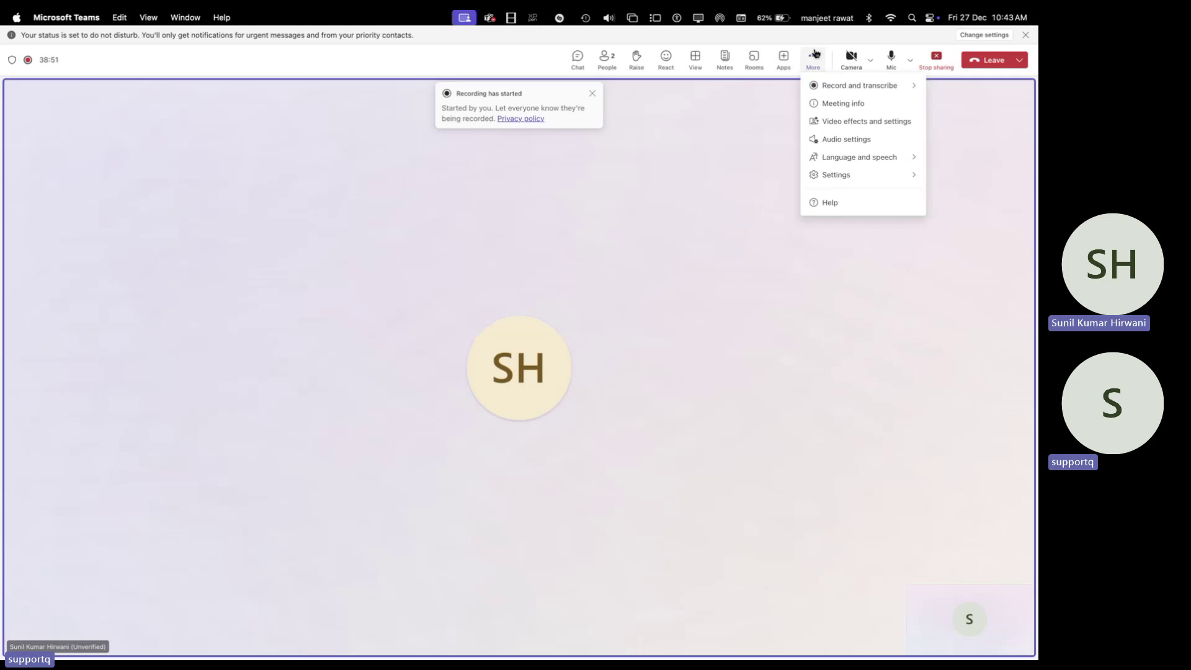
{"action": "mouse_move", "coordinate": [854, 90]}
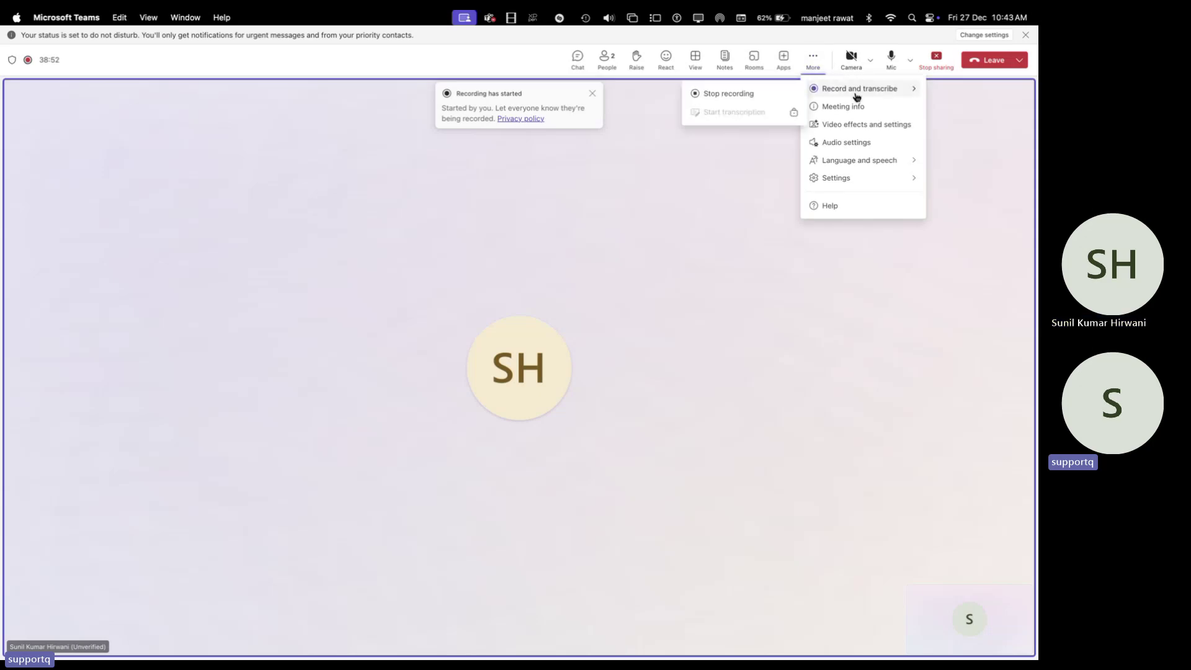
{"action": "left_click", "coordinate": [712, 93]}
{"action": "left_click", "coordinate": [589, 364]}
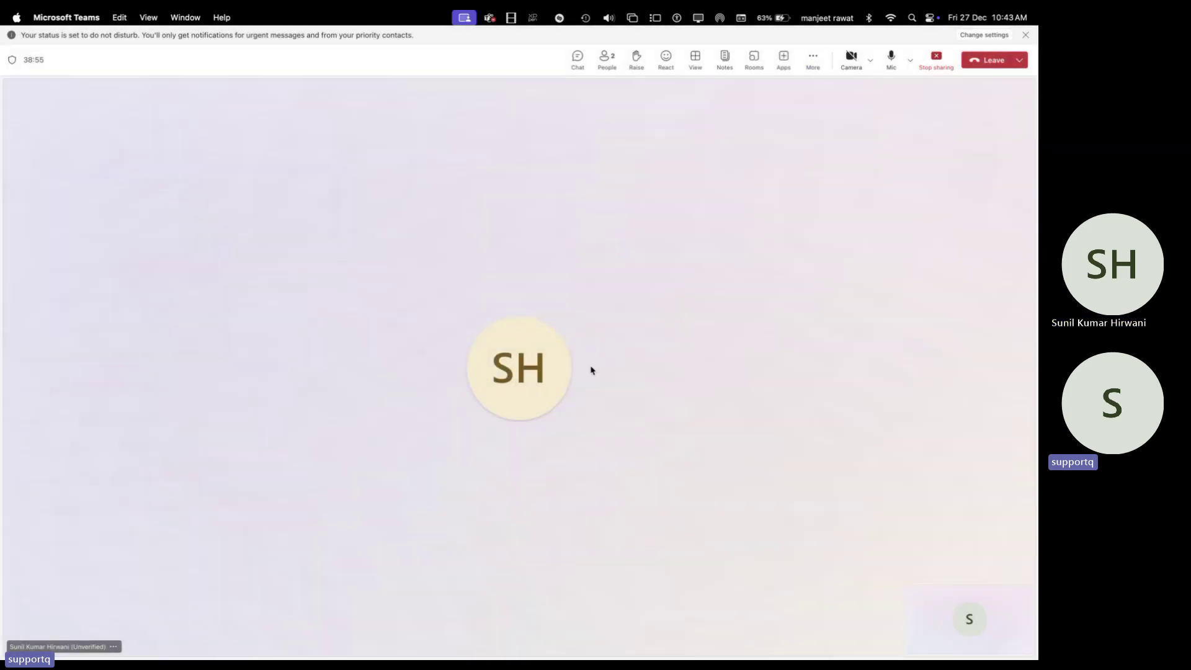